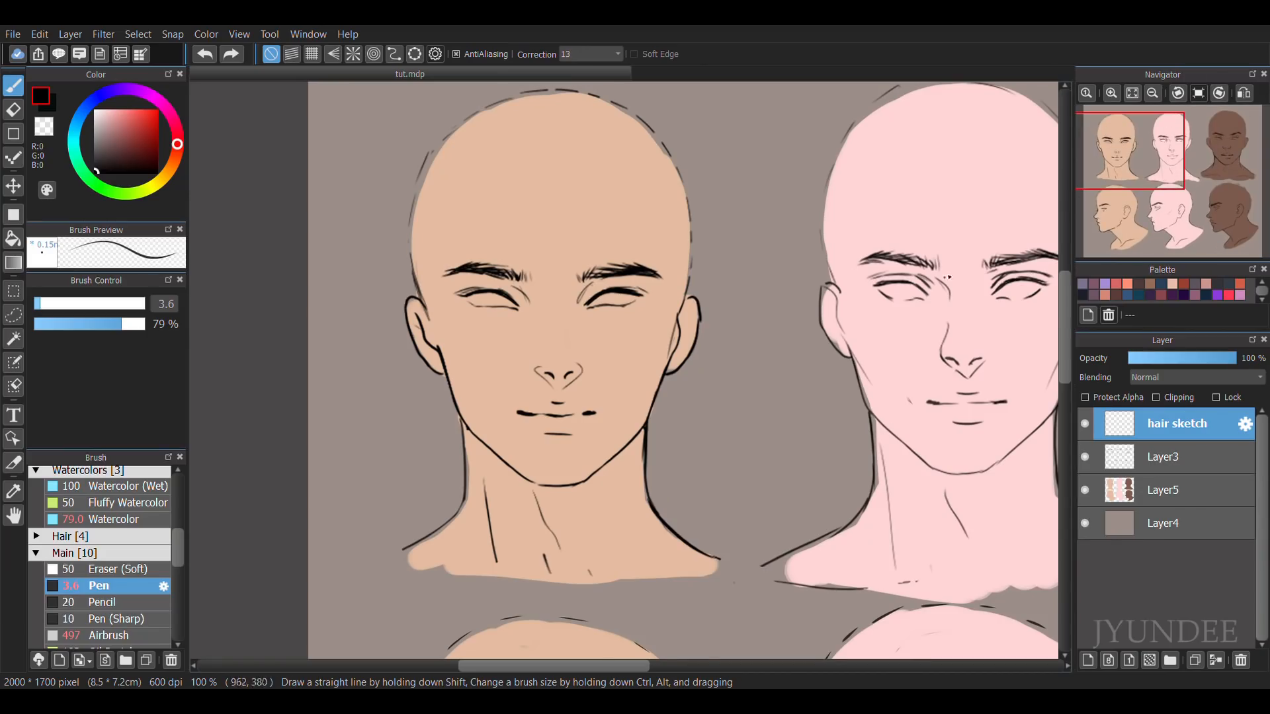
Sketch long parted fringe strands over the forehead of the first front-view head with the 3.6 px Pen on the hair sketch layer.
{"action": "mouse_move", "coordinate": [538, 181]}
{"action": "left_mouse_down"}
{"action": "mouse_move", "coordinate": [522, 186]}
{"action": "mouse_move", "coordinate": [537, 295]}
{"action": "left_mouse_up"}
{"action": "key", "text": "ctrl+z"}
{"action": "mouse_move", "coordinate": [503, 182]}
{"action": "left_mouse_down"}
{"action": "mouse_move", "coordinate": [558, 244]}
{"action": "mouse_move", "coordinate": [548, 281]}
{"action": "left_mouse_up"}
{"action": "left_click_drag", "start_coordinate": [521, 204], "coordinate": [566, 293]}
{"action": "key", "text": "ctrl+z"}
{"action": "mouse_move", "coordinate": [532, 186]}
{"action": "left_mouse_down"}
{"action": "mouse_move", "coordinate": [548, 270]}
{"action": "mouse_move", "coordinate": [569, 294]}
{"action": "left_mouse_up"}
{"action": "left_click_drag", "start_coordinate": [522, 183], "coordinate": [590, 268]}
{"action": "left_click_drag", "start_coordinate": [495, 172], "coordinate": [517, 287]}
{"action": "mouse_move", "coordinate": [470, 180]}
{"action": "left_mouse_down"}
{"action": "mouse_move", "coordinate": [463, 281]}
{"action": "mouse_move", "coordinate": [484, 289]}
{"action": "mouse_move", "coordinate": [442, 284]}
{"action": "left_mouse_up"}
{"action": "left_click_drag", "start_coordinate": [463, 223], "coordinate": [434, 274]}
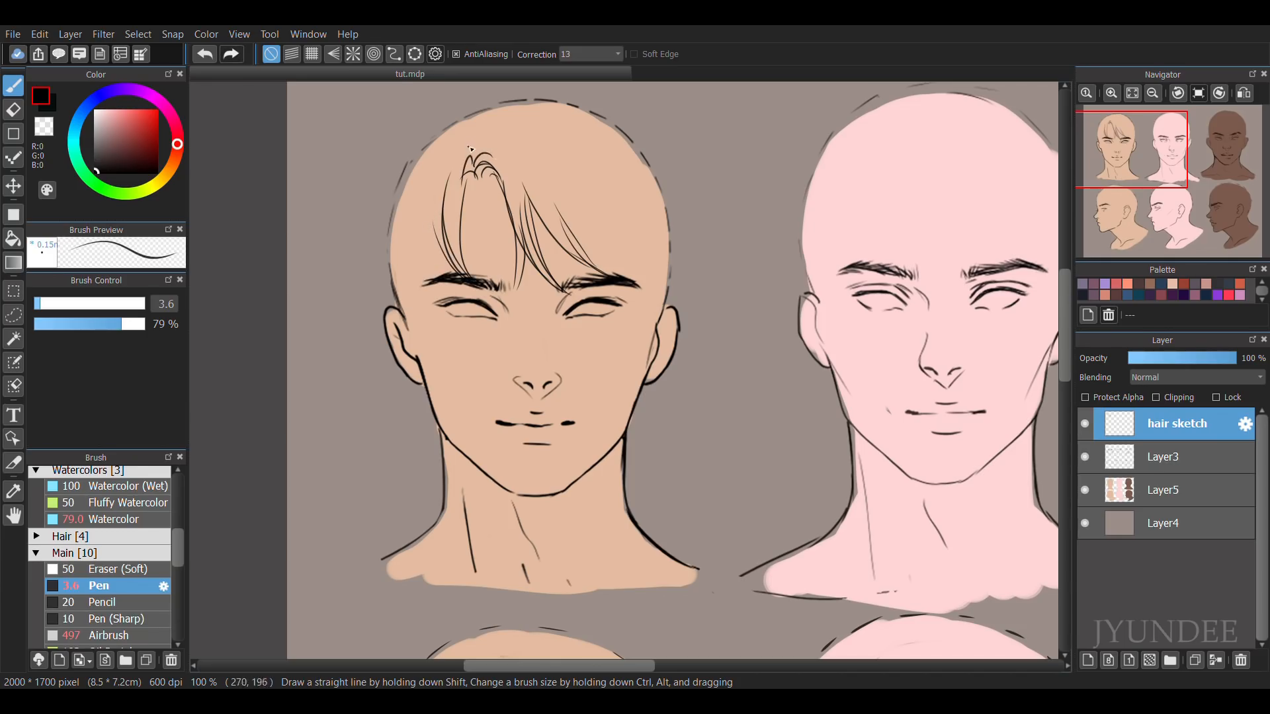
Add curved strands rising from the parting and falling over the forehead of the first front-view head.
{"action": "key", "text": "ctrl+z"}
{"action": "left_click_drag", "start_coordinate": [486, 134], "coordinate": [549, 198]}
{"action": "left_click_drag", "start_coordinate": [539, 145], "coordinate": [567, 222]}
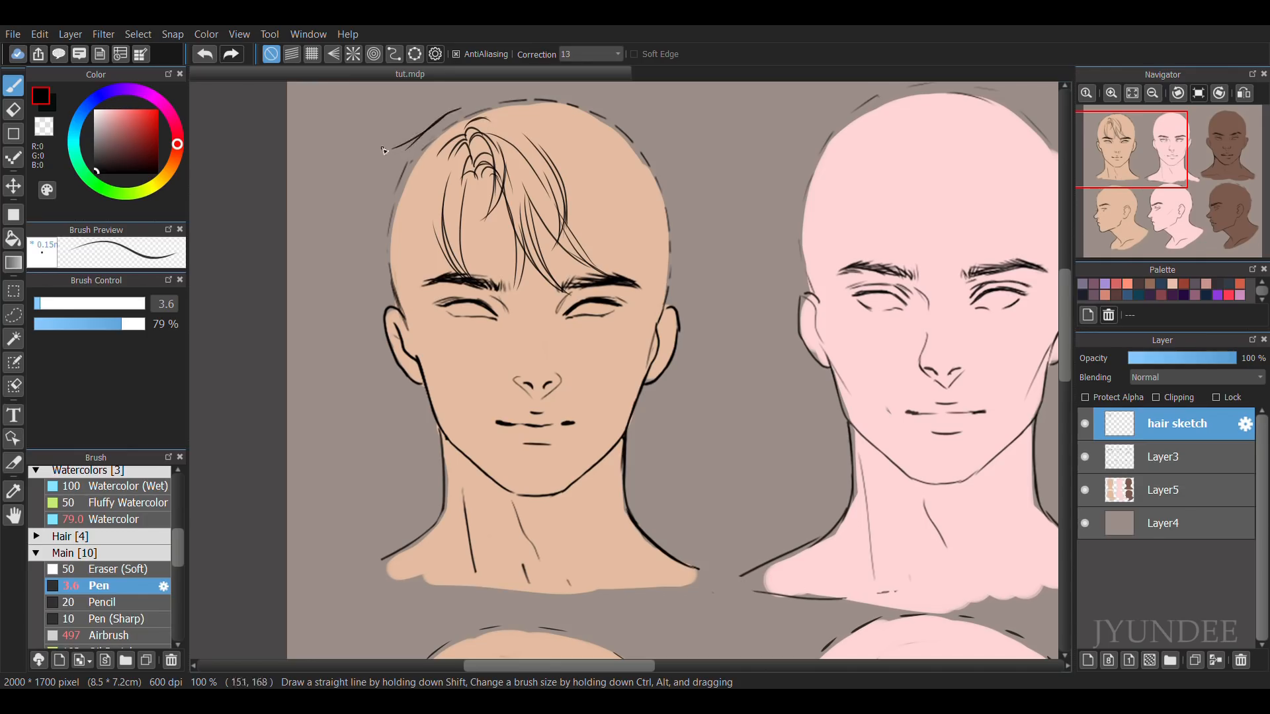
Sketch the outer hair outline, temple strands and sideburn on the left side of the first front-view head.
{"action": "key", "text": "ctrl+z"}
{"action": "left_click_drag", "start_coordinate": [445, 108], "coordinate": [384, 163]}
{"action": "left_click_drag", "start_coordinate": [387, 298], "coordinate": [399, 310]}
{"action": "left_click_drag", "start_coordinate": [371, 229], "coordinate": [414, 314]}
{"action": "left_click_drag", "start_coordinate": [412, 151], "coordinate": [409, 263]}
{"action": "left_click_drag", "start_coordinate": [417, 170], "coordinate": [399, 228]}
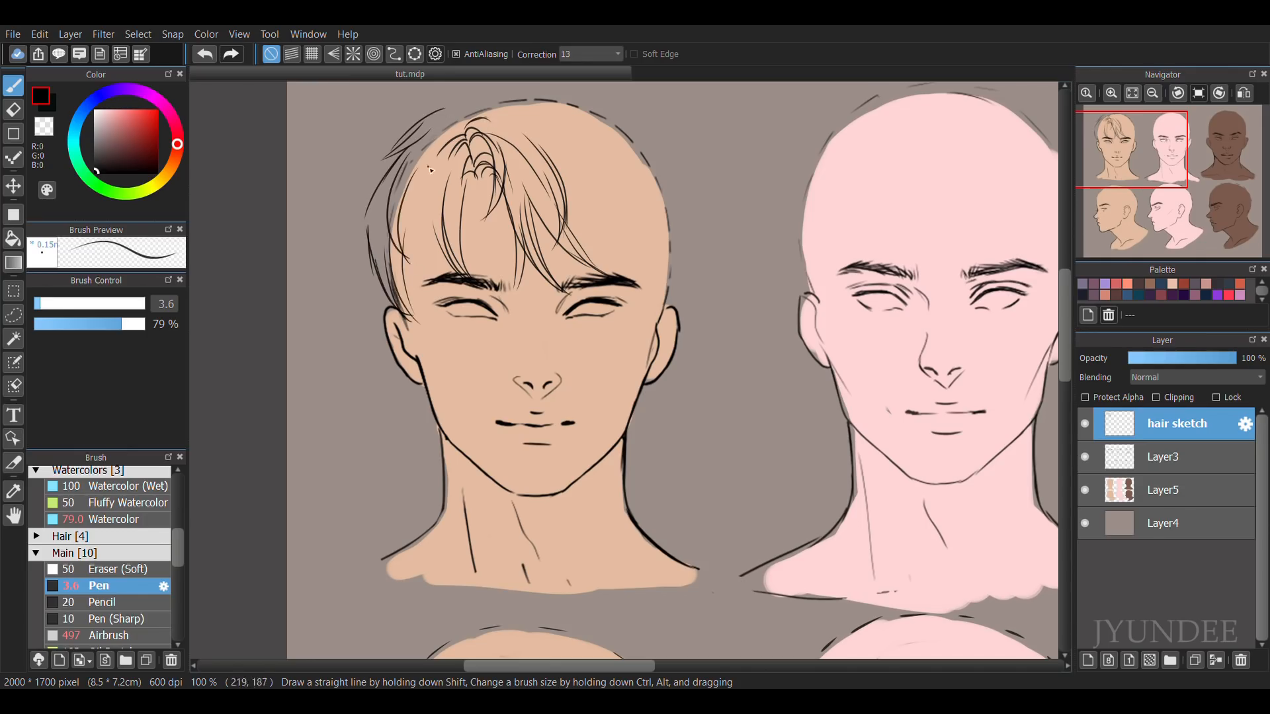
{"action": "left_click_drag", "start_coordinate": [425, 364], "coordinate": [427, 375]}
Sketch the hair outline over the crown and down the right side of the first front-view head.
{"action": "left_click_drag", "start_coordinate": [600, 186], "coordinate": [577, 215]}
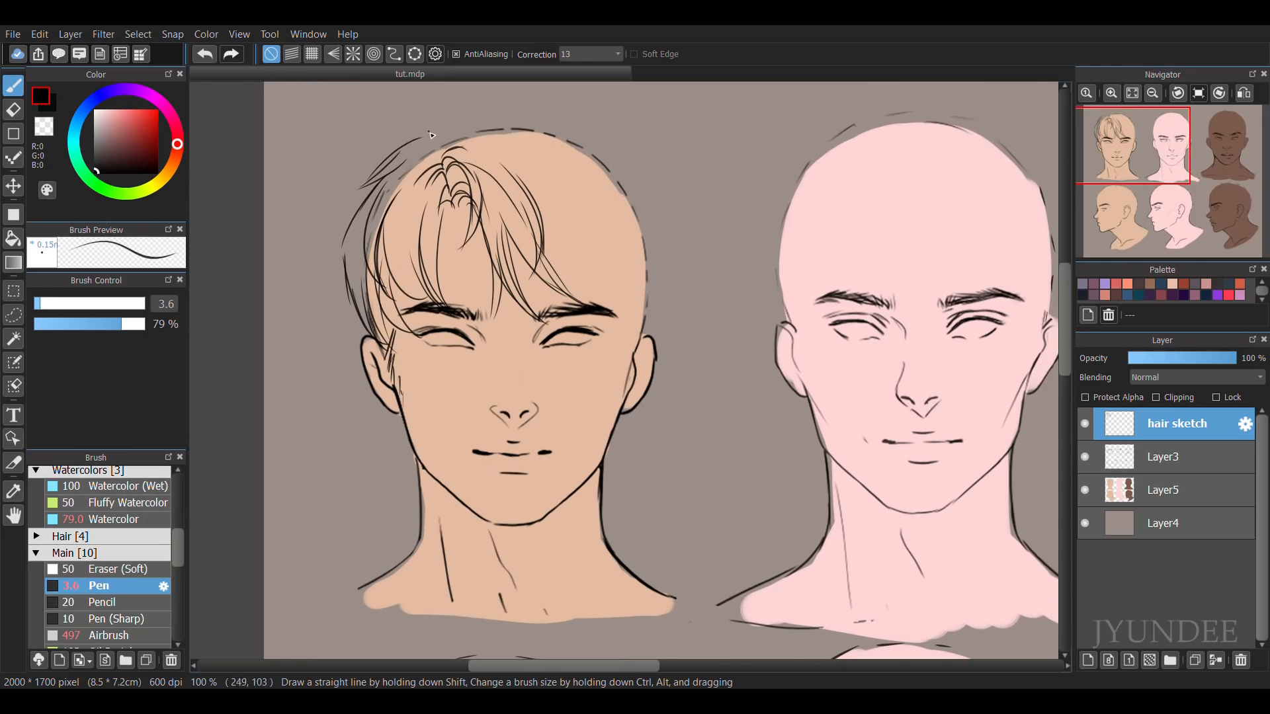
{"action": "left_click_drag", "start_coordinate": [425, 130], "coordinate": [526, 115]}
{"action": "left_click_drag", "start_coordinate": [535, 112], "coordinate": [577, 126]}
{"action": "left_click_drag", "start_coordinate": [652, 202], "coordinate": [670, 266]}
{"action": "left_click_drag", "start_coordinate": [663, 248], "coordinate": [651, 328]}
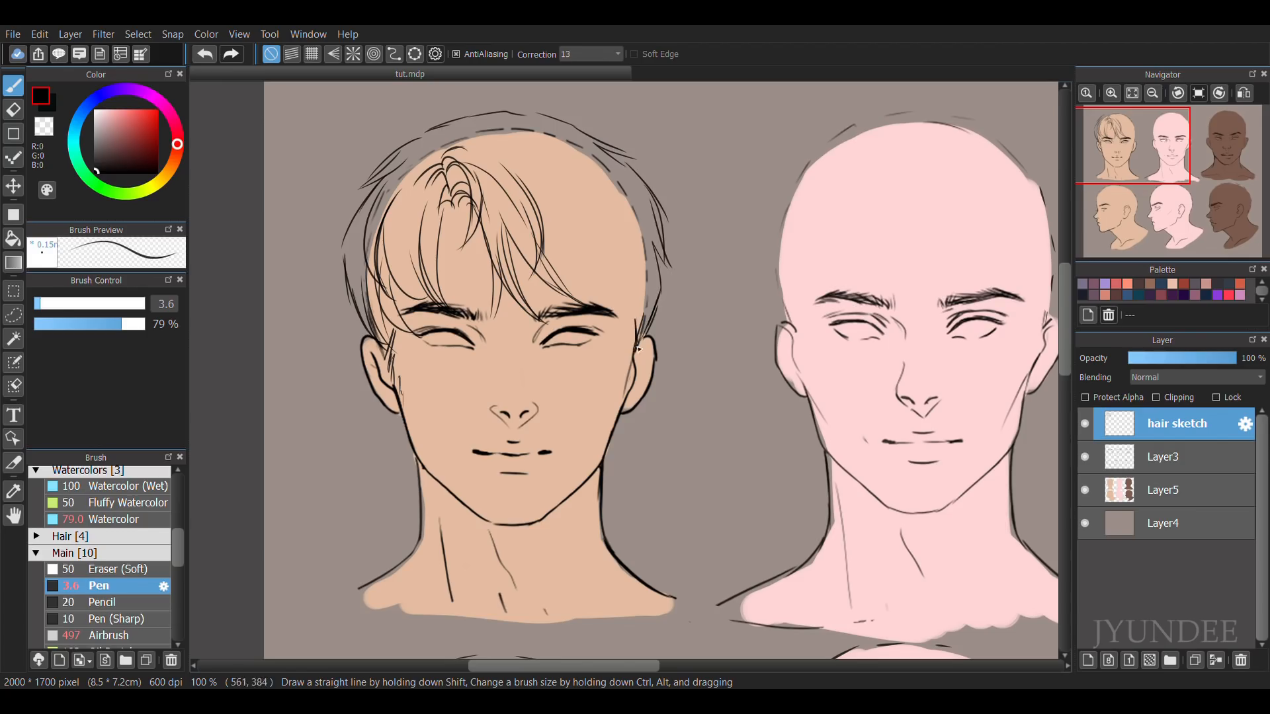
Draw fringe and temple strands down toward the right eyebrow and ear of the first front-view head.
{"action": "mouse_move", "coordinate": [557, 217]}
{"action": "left_mouse_down"}
{"action": "mouse_move", "coordinate": [570, 276]}
{"action": "mouse_move", "coordinate": [558, 205]}
{"action": "mouse_move", "coordinate": [607, 309]}
{"action": "left_mouse_up"}
{"action": "key", "text": "ctrl+z"}
{"action": "left_click_drag", "start_coordinate": [596, 221], "coordinate": [608, 324]}
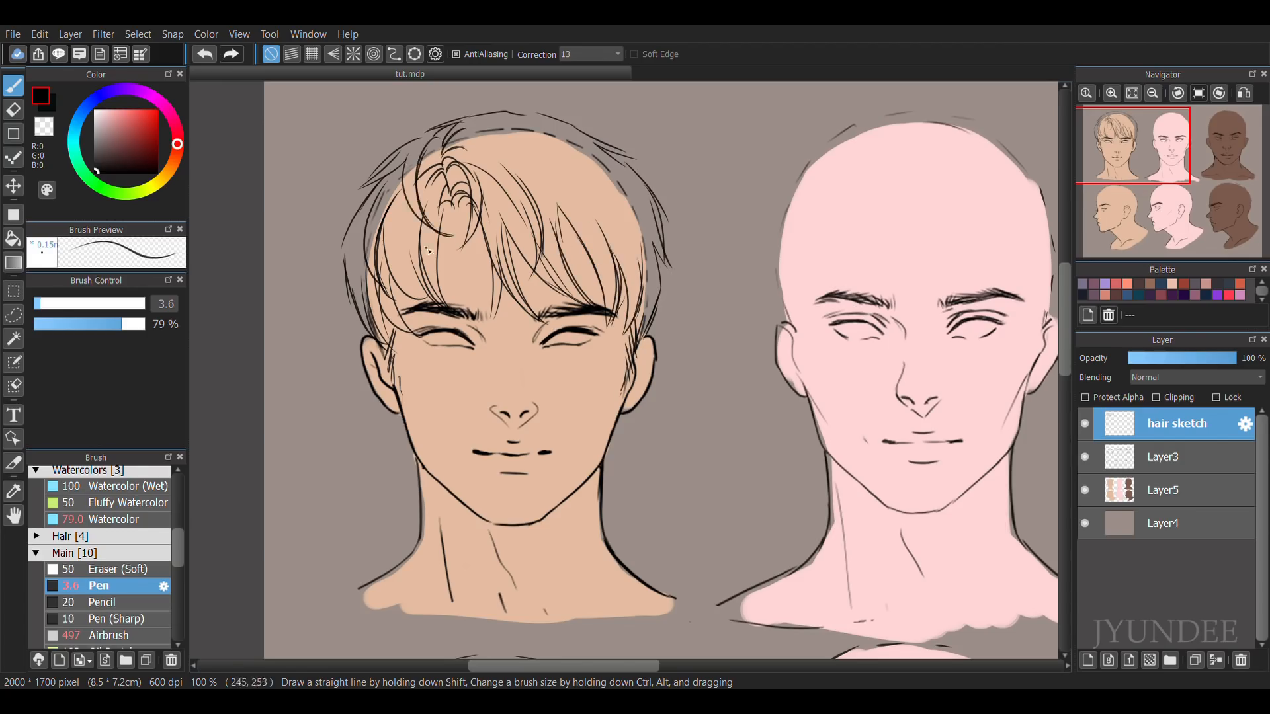
Sketch sweeping crown strands and flicked-out tufts at the upper right of the first hairstyle.
{"action": "mouse_move", "coordinate": [476, 127]}
{"action": "left_mouse_down"}
{"action": "mouse_move", "coordinate": [571, 173]}
{"action": "mouse_move", "coordinate": [570, 216]}
{"action": "left_mouse_up"}
{"action": "mouse_move", "coordinate": [557, 128]}
{"action": "left_mouse_down"}
{"action": "mouse_move", "coordinate": [599, 163]}
{"action": "mouse_move", "coordinate": [583, 162]}
{"action": "left_mouse_up"}
{"action": "key", "text": "ctrl+z"}
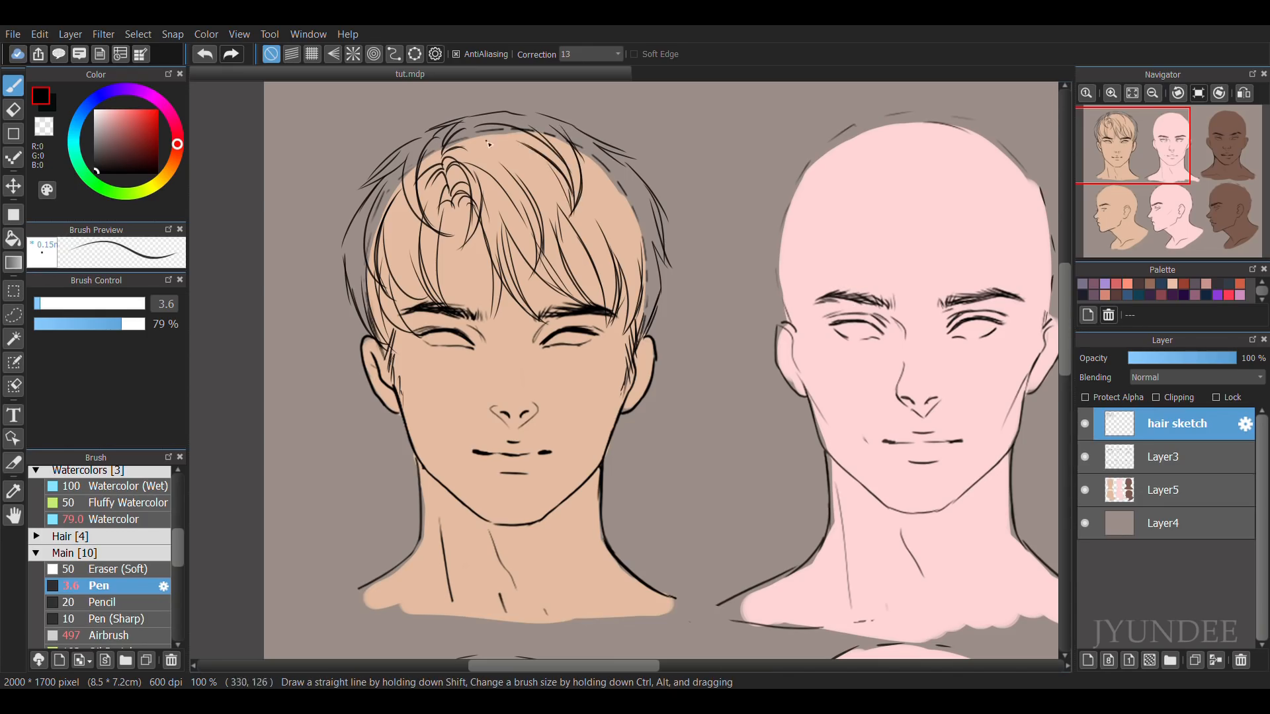
{"action": "key", "text": "ctrl+z"}
{"action": "mouse_move", "coordinate": [467, 153]}
{"action": "left_mouse_down"}
{"action": "mouse_move", "coordinate": [494, 153]}
{"action": "mouse_move", "coordinate": [641, 172]}
{"action": "left_mouse_up"}
{"action": "left_click_drag", "start_coordinate": [609, 146], "coordinate": [660, 151]}
{"action": "mouse_move", "coordinate": [660, 151]}
{"action": "left_mouse_down"}
{"action": "mouse_move", "coordinate": [629, 162]}
{"action": "mouse_move", "coordinate": [659, 201]}
{"action": "left_mouse_up"}
Hide the skin colours on Layer5 and draw the top outline of the first hairstyle.
{"action": "left_click", "coordinate": [1132, 93]}
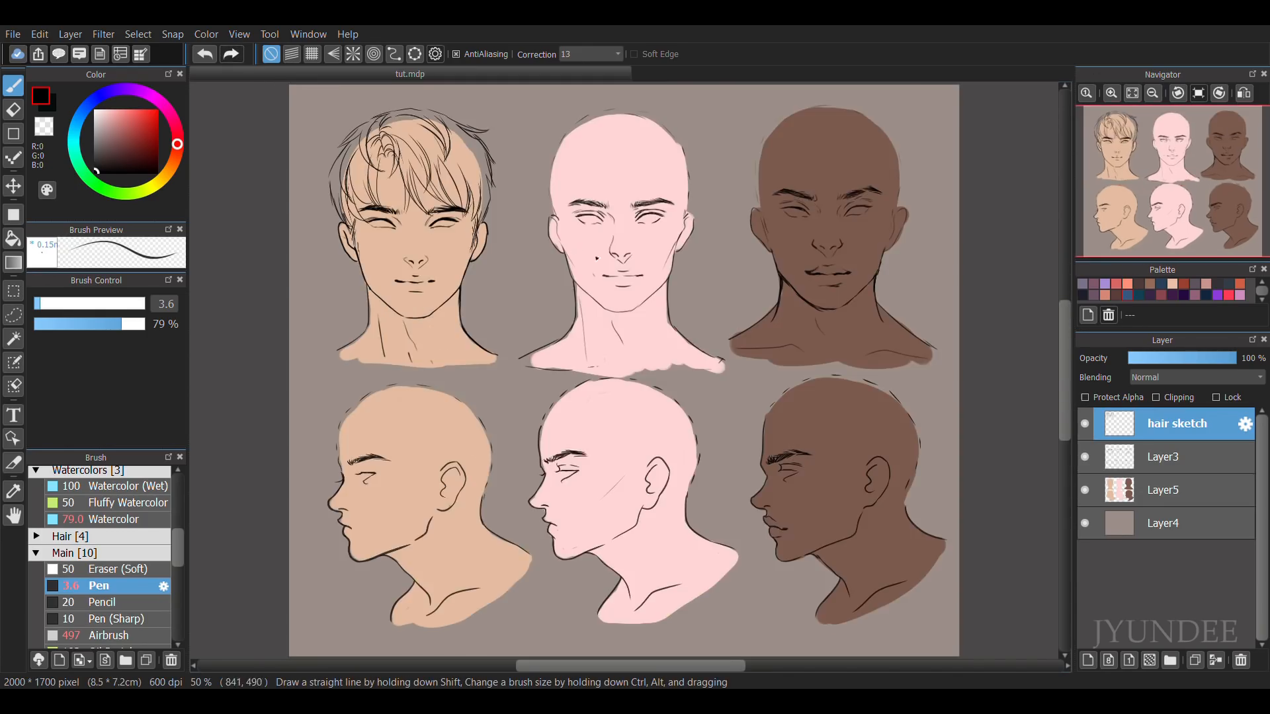
{"action": "left_click", "coordinate": [1084, 490]}
{"action": "scroll", "coordinate": [523, 243], "scroll_direction": "up", "scroll_amount": 2}
{"action": "mouse_move", "coordinate": [523, 244]}
{"action": "left_mouse_down"}
{"action": "mouse_move", "coordinate": [686, 366]}
{"action": "mouse_move", "coordinate": [694, 403]}
{"action": "left_mouse_up"}
{"action": "left_click_drag", "start_coordinate": [415, 156], "coordinate": [452, 134]}
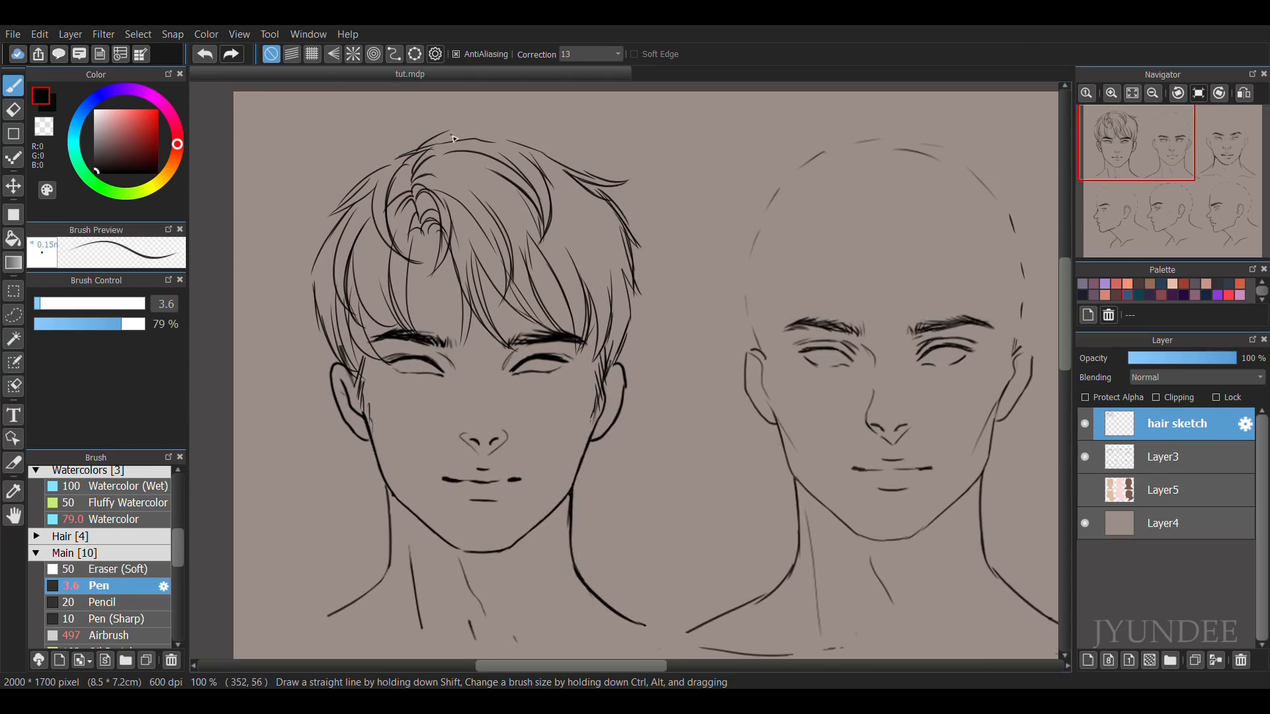
Erase stray lines around the crown of the first hairstyle and check the drawing mirrored.
{"action": "key", "text": "e"}
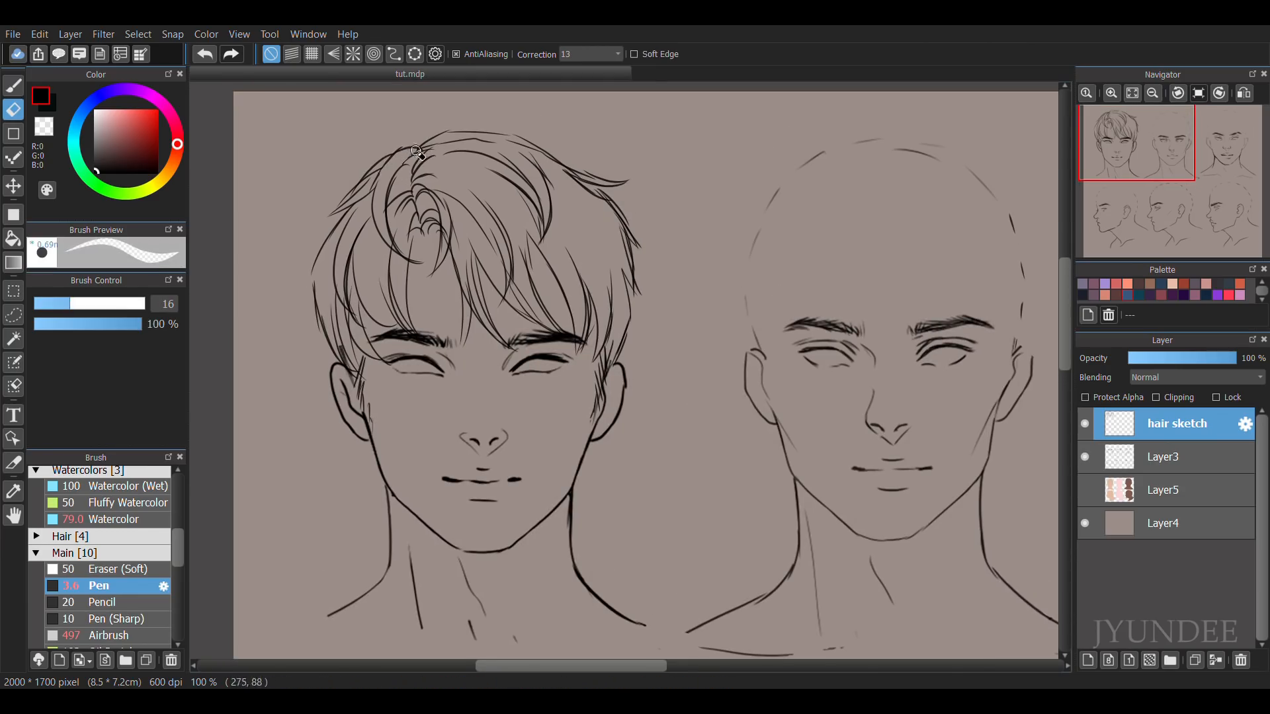
{"action": "mouse_move", "coordinate": [466, 143]}
{"action": "left_mouse_down"}
{"action": "mouse_move", "coordinate": [543, 154]}
{"action": "mouse_move", "coordinate": [586, 198]}
{"action": "left_mouse_up"}
{"action": "key", "text": "b"}
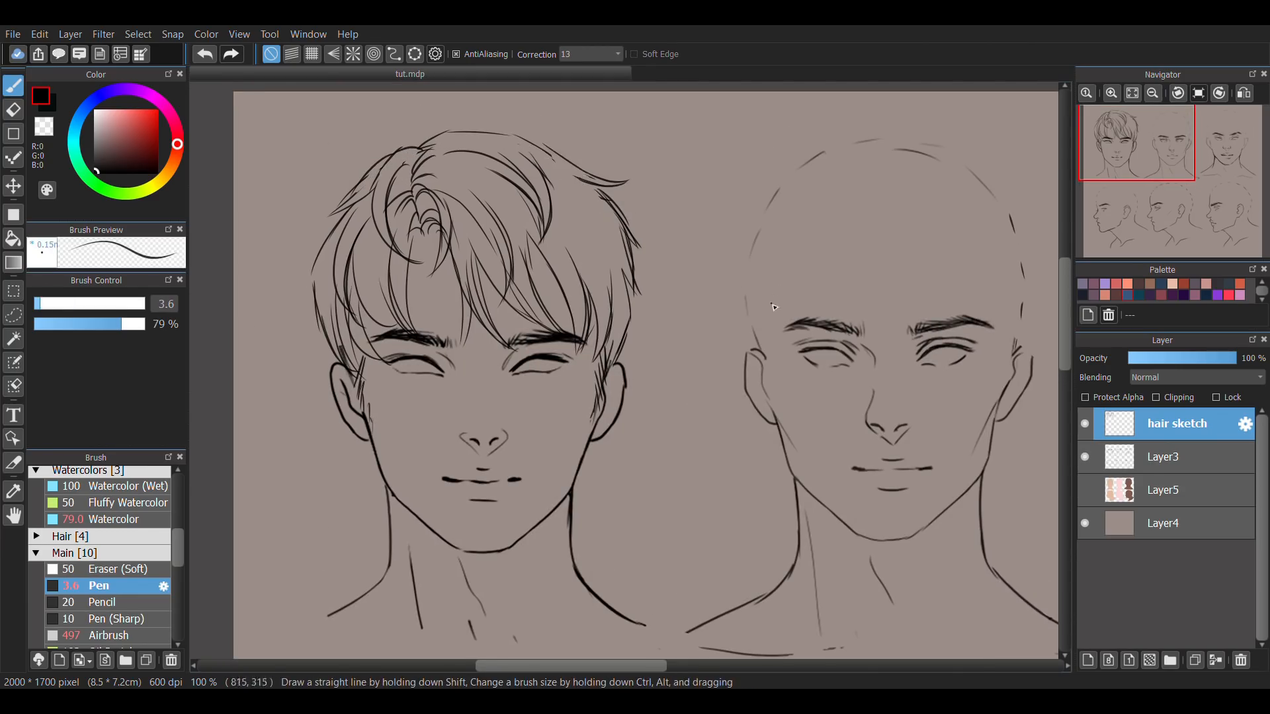
{"action": "key", "text": "h"}
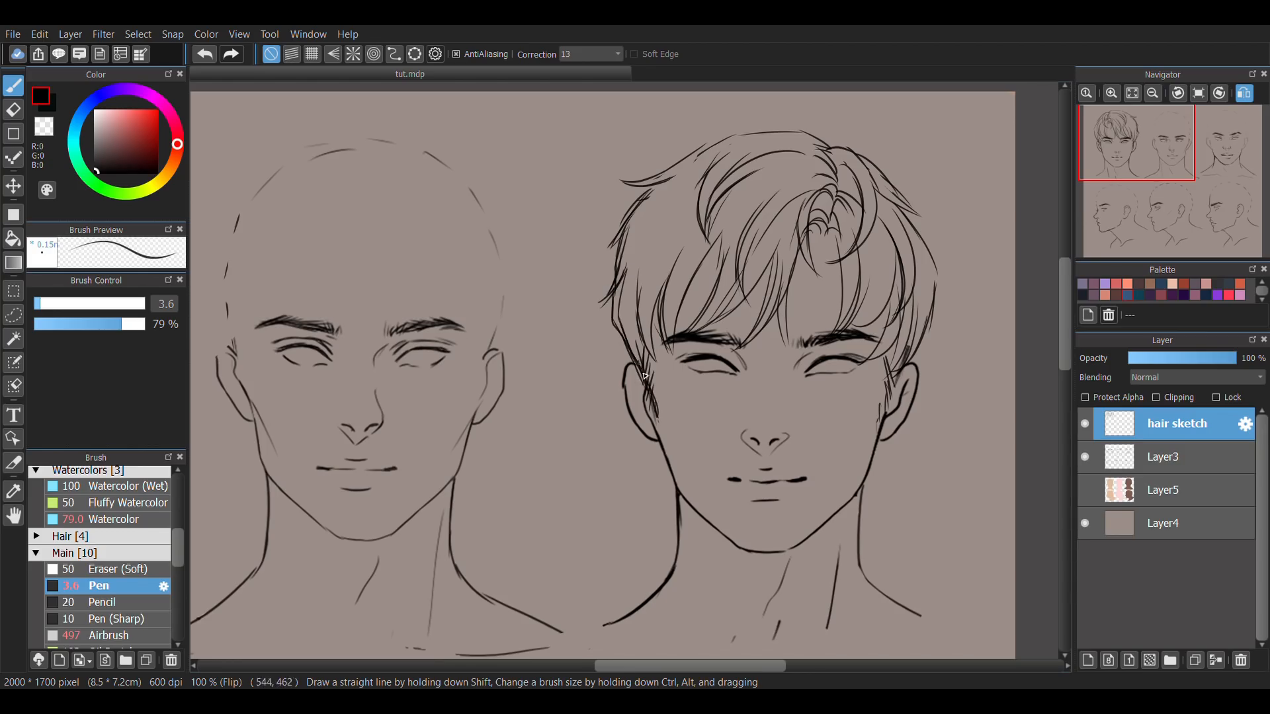
{"action": "key", "text": "e"}
{"action": "key", "text": "h"}
Sketch the matching fringe, crown strands and sideburn on the first profile head with the Pen.
{"action": "left_click_drag", "start_coordinate": [754, 616], "coordinate": [767, 103]}
{"action": "key", "text": "b"}
{"action": "left_click_drag", "start_coordinate": [363, 263], "coordinate": [337, 361]}
{"action": "left_click_drag", "start_coordinate": [393, 178], "coordinate": [318, 317]}
{"action": "left_click_drag", "start_coordinate": [384, 205], "coordinate": [481, 184]}
{"action": "scroll", "coordinate": [441, 610], "scroll_direction": "down", "scroll_amount": 2}
{"action": "mouse_move", "coordinate": [498, 324]}
{"action": "left_mouse_down"}
{"action": "mouse_move", "coordinate": [506, 413]}
{"action": "mouse_move", "coordinate": [480, 477]}
{"action": "left_mouse_up"}
{"action": "left_click_drag", "start_coordinate": [490, 472], "coordinate": [475, 512]}
{"action": "left_click_drag", "start_coordinate": [426, 421], "coordinate": [449, 473]}
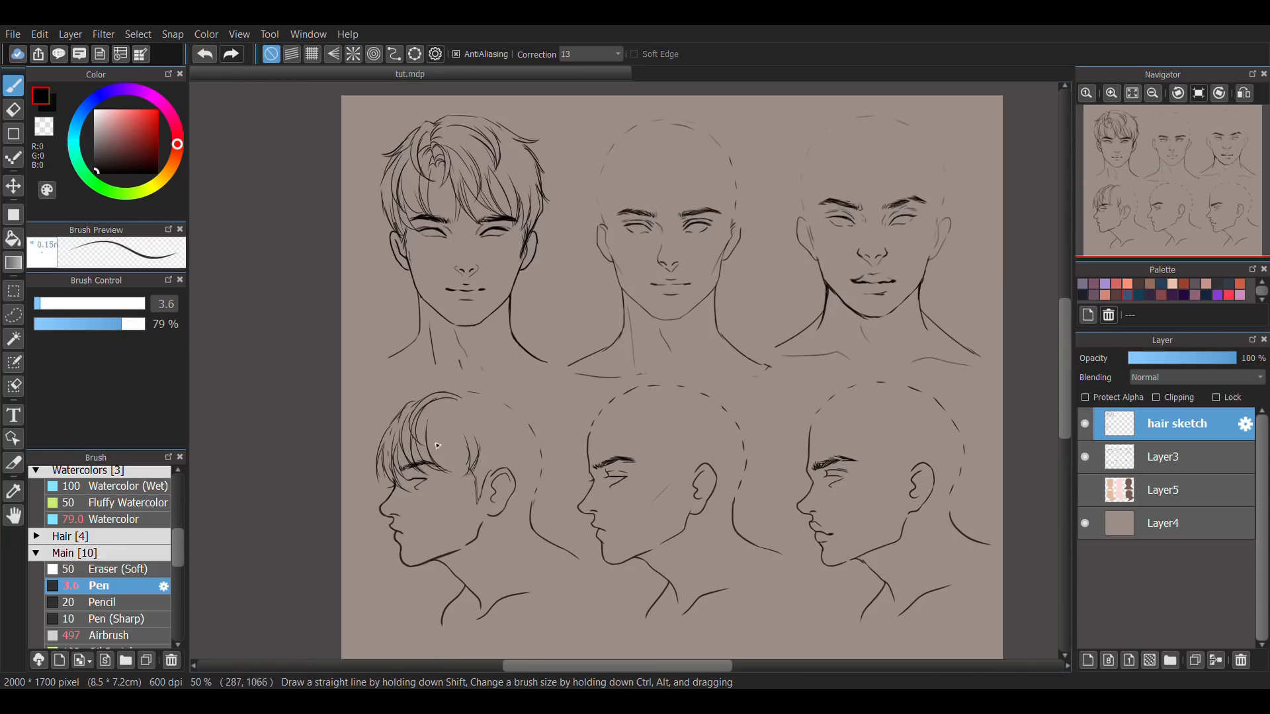
Complete the first profile's crown, back and nape hair, checking it mirrored, and touch up the front-view hair's side.
{"action": "mouse_move", "coordinate": [515, 403]}
{"action": "left_mouse_down"}
{"action": "mouse_move", "coordinate": [549, 477]}
{"action": "mouse_move", "coordinate": [454, 452]}
{"action": "left_mouse_up"}
{"action": "left_click_drag", "start_coordinate": [529, 476], "coordinate": [532, 450]}
{"action": "left_click_drag", "start_coordinate": [542, 411], "coordinate": [517, 502]}
{"action": "key", "text": "h"}
{"action": "scroll", "coordinate": [628, 430], "scroll_direction": "up", "scroll_amount": 2}
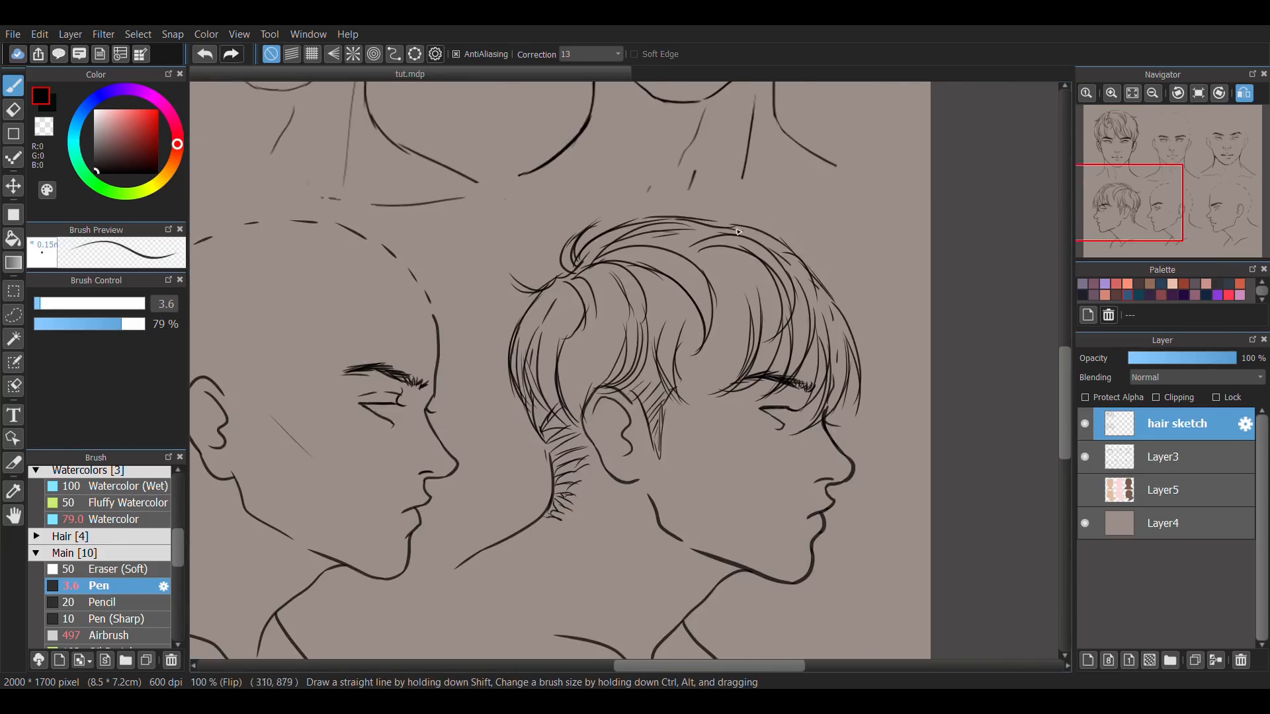
{"action": "left_click_drag", "start_coordinate": [727, 228], "coordinate": [826, 248]}
{"action": "key", "text": "h"}
{"action": "scroll", "coordinate": [661, 397], "scroll_direction": "down", "scroll_amount": 2}
{"action": "key", "text": "ctrl+z"}
{"action": "left_click_drag", "start_coordinate": [474, 156], "coordinate": [477, 188]}
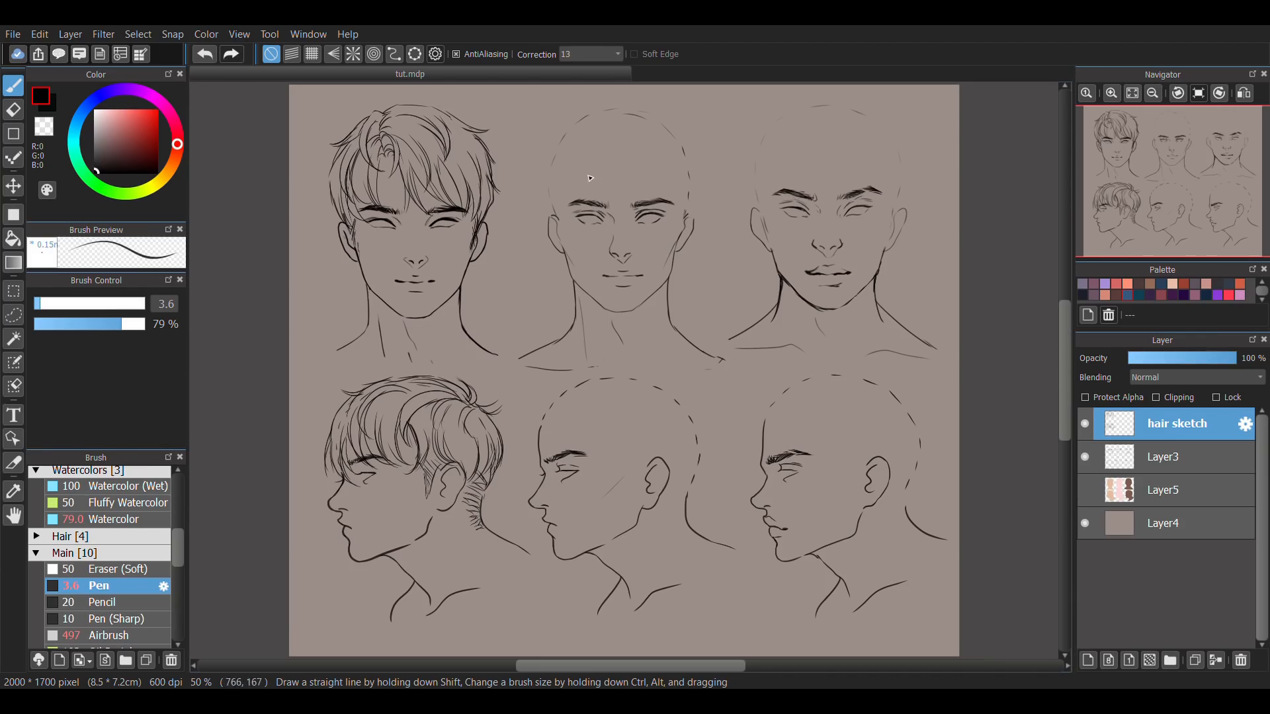
Sketch the curled parting and side-swept fringe on the second front-view head.
{"action": "scroll", "coordinate": [700, 151], "scroll_direction": "up", "scroll_amount": 2}
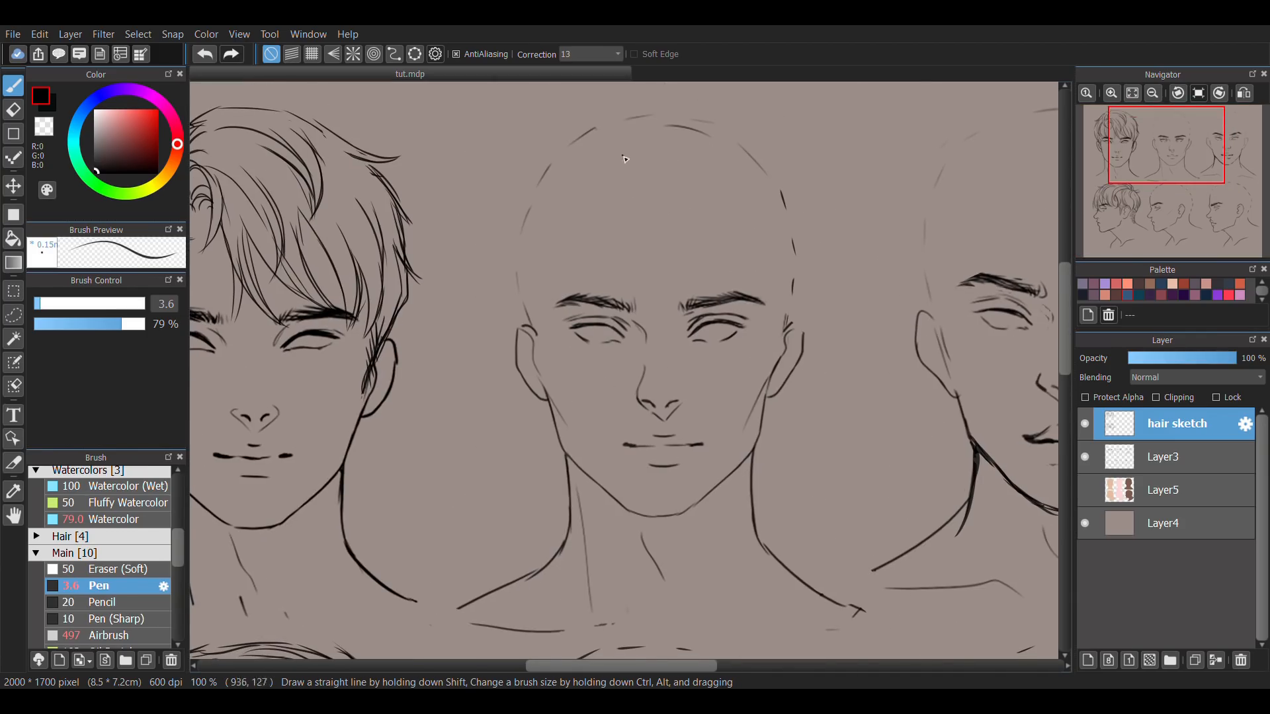
{"action": "key", "text": "ctrl+z"}
{"action": "mouse_move", "coordinate": [605, 160]}
{"action": "left_mouse_down"}
{"action": "mouse_move", "coordinate": [665, 165]}
{"action": "mouse_move", "coordinate": [766, 249]}
{"action": "left_mouse_up"}
{"action": "left_click_drag", "start_coordinate": [678, 175], "coordinate": [766, 242]}
{"action": "mouse_move", "coordinate": [616, 187]}
{"action": "left_mouse_down"}
{"action": "mouse_move", "coordinate": [647, 180]}
{"action": "mouse_move", "coordinate": [647, 258]}
{"action": "left_mouse_up"}
{"action": "key", "text": "ctrl+z"}
{"action": "left_click_drag", "start_coordinate": [662, 178], "coordinate": [657, 251]}
{"action": "left_click_drag", "start_coordinate": [603, 172], "coordinate": [798, 230]}
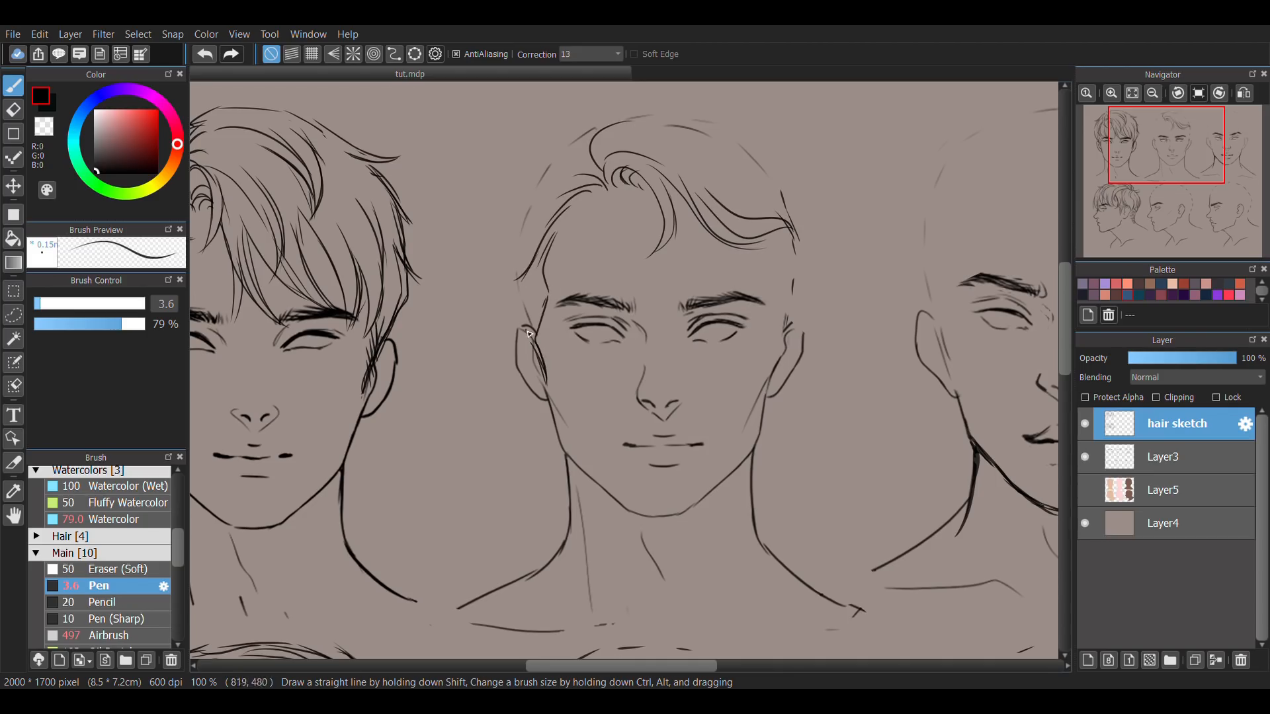
Add swept temple strands, forehead locks and raised wavy crown strands to the second front-view head.
{"action": "left_click_drag", "start_coordinate": [577, 194], "coordinate": [517, 245]}
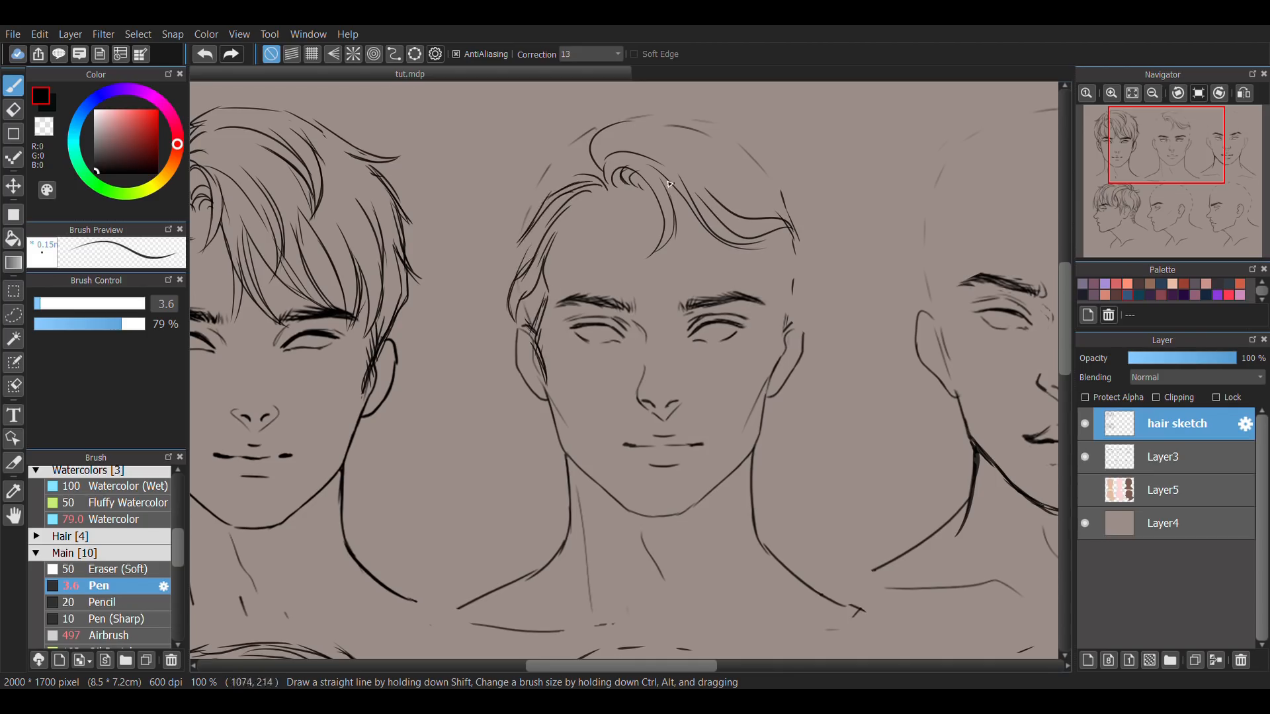
{"action": "left_click_drag", "start_coordinate": [625, 166], "coordinate": [644, 274]}
{"action": "left_click_drag", "start_coordinate": [664, 180], "coordinate": [725, 247]}
{"action": "left_click_drag", "start_coordinate": [599, 173], "coordinate": [696, 129]}
{"action": "mouse_move", "coordinate": [612, 155]}
{"action": "left_mouse_down"}
{"action": "mouse_move", "coordinate": [675, 180]}
{"action": "mouse_move", "coordinate": [727, 139]}
{"action": "left_mouse_up"}
{"action": "key", "text": "ctrl+z"}
{"action": "mouse_move", "coordinate": [599, 176]}
{"action": "left_mouse_down"}
{"action": "mouse_move", "coordinate": [576, 131]}
{"action": "mouse_move", "coordinate": [726, 123]}
{"action": "left_mouse_up"}
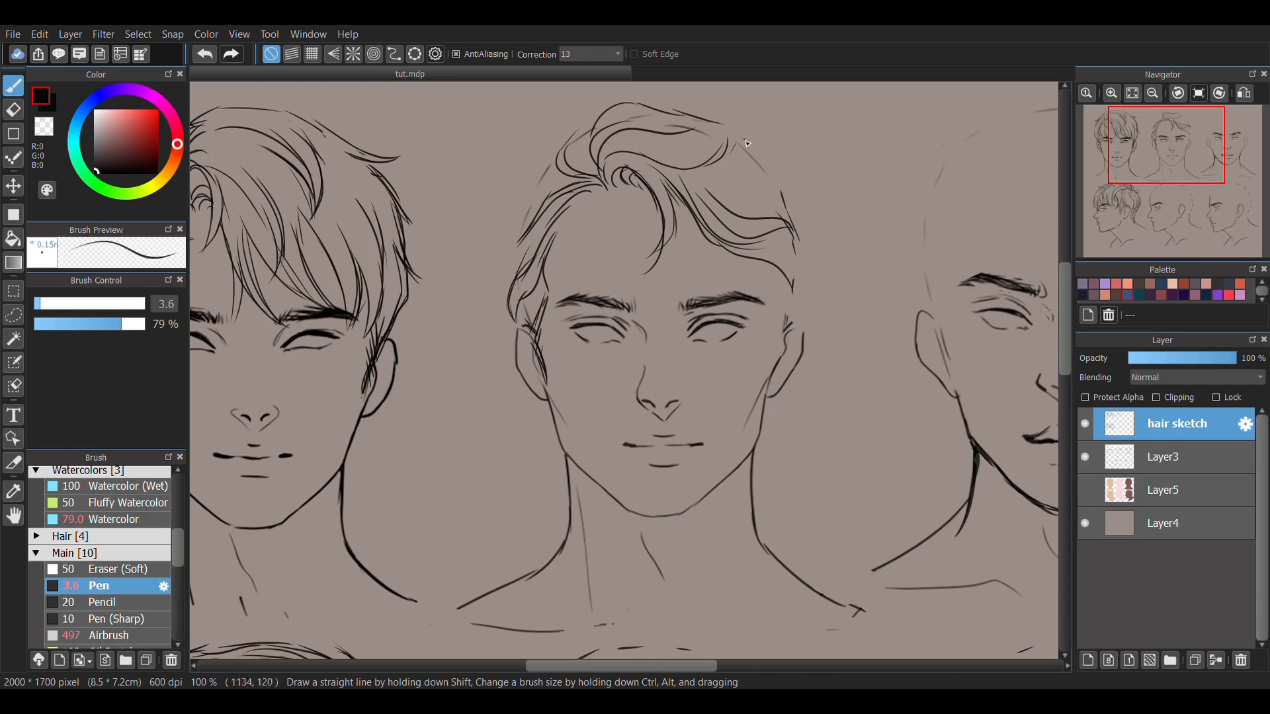
Try further swept strands and a sideburn on the second front-view head with the canvas mirrored, undoing unwanted strokes.
{"action": "left_click_drag", "start_coordinate": [774, 184], "coordinate": [799, 179]}
{"action": "left_click_drag", "start_coordinate": [798, 182], "coordinate": [807, 209]}
{"action": "key", "text": "ctrl+z"}
{"action": "key", "text": "Down"}
{"action": "mouse_move", "coordinate": [656, 169]}
{"action": "left_mouse_down"}
{"action": "mouse_move", "coordinate": [600, 89]}
{"action": "mouse_move", "coordinate": [444, 184]}
{"action": "mouse_move", "coordinate": [428, 247]}
{"action": "mouse_move", "coordinate": [439, 265]}
{"action": "left_mouse_up"}
{"action": "key", "text": "ctrl+z"}
{"action": "key", "text": "ctrl+z"}
{"action": "mouse_move", "coordinate": [469, 229]}
{"action": "left_mouse_down"}
{"action": "mouse_move", "coordinate": [441, 278]}
{"action": "mouse_move", "coordinate": [475, 360]}
{"action": "left_mouse_up"}
Sketch the outer hair contour above the ear in the mirrored view and try a crown outline stroke.
{"action": "key", "text": "ctrl+z"}
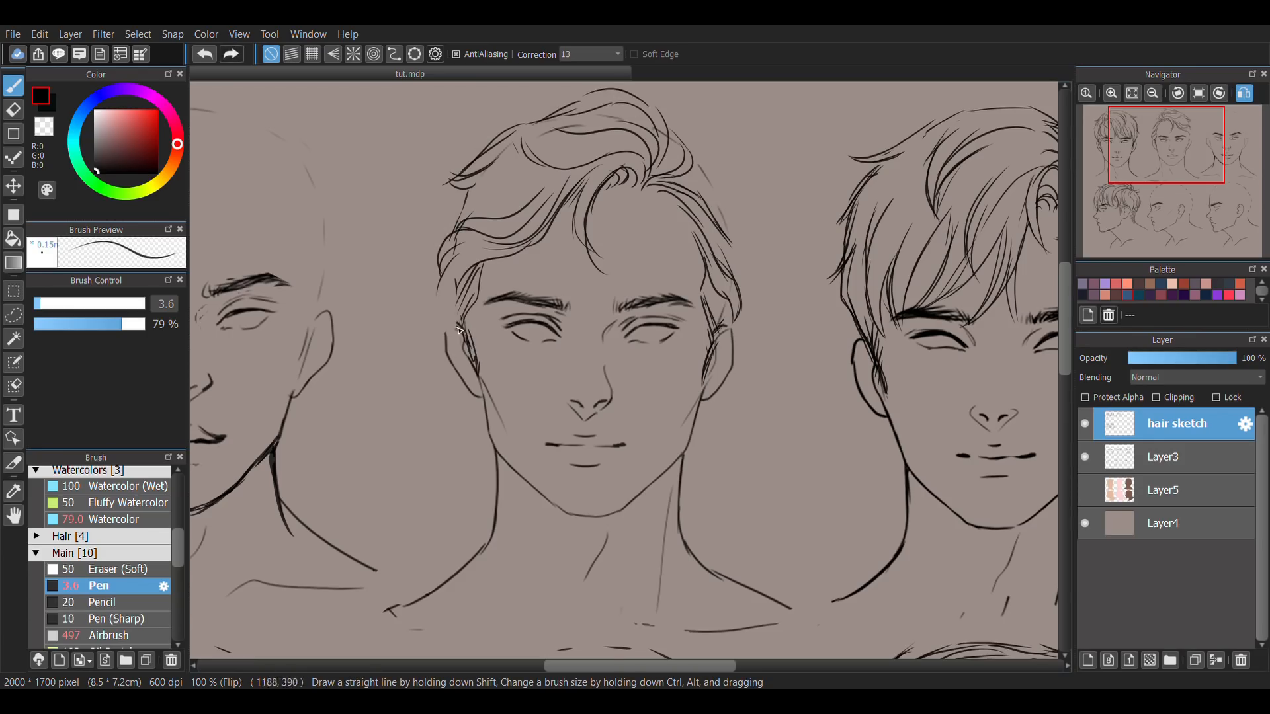
{"action": "left_click_drag", "start_coordinate": [439, 260], "coordinate": [450, 321]}
{"action": "key", "text": "ctrl+z"}
{"action": "left_click_drag", "start_coordinate": [467, 189], "coordinate": [431, 244]}
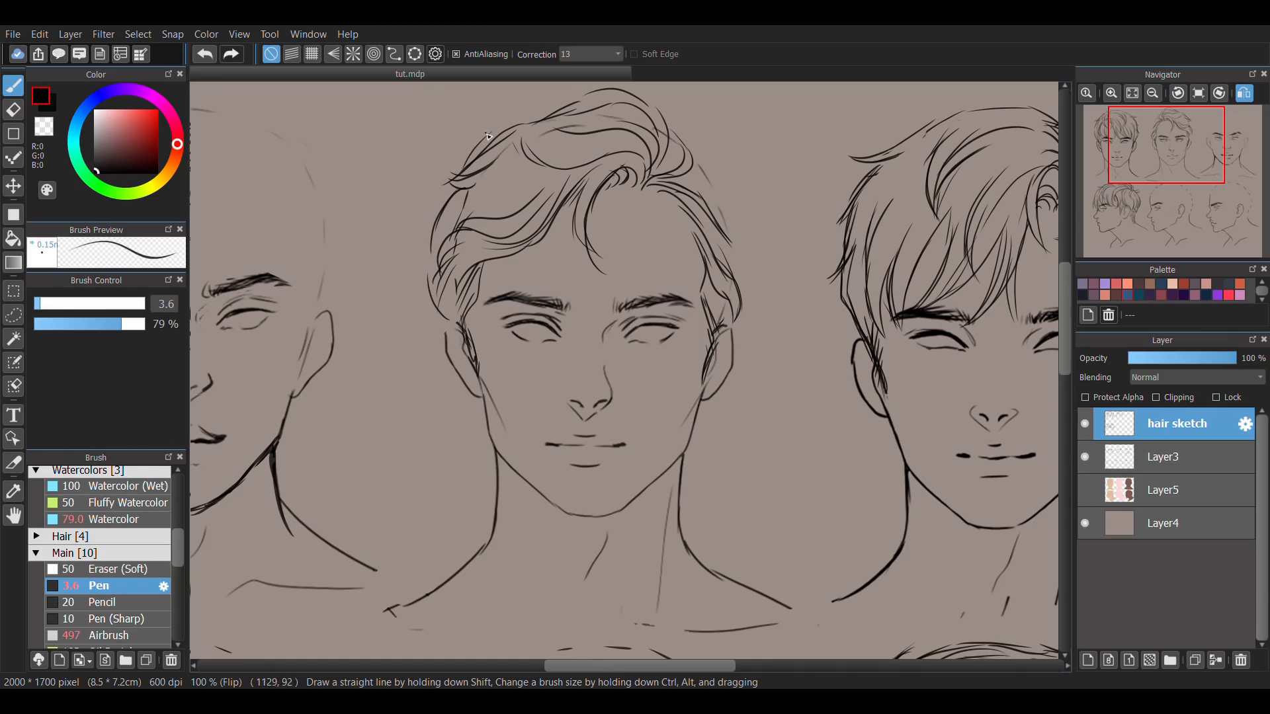
{"action": "left_click_drag", "start_coordinate": [535, 115], "coordinate": [495, 127]}
{"action": "key", "text": "ctrl+z"}
Erase and redraw the contour above one ear, and outline the opposite side and crown of the second hairstyle.
{"action": "key", "text": "e"}
{"action": "left_click_drag", "start_coordinate": [429, 274], "coordinate": [445, 322]}
{"action": "key", "text": "b"}
{"action": "left_click_drag", "start_coordinate": [433, 246], "coordinate": [452, 311]}
{"action": "left_click_drag", "start_coordinate": [747, 244], "coordinate": [730, 320]}
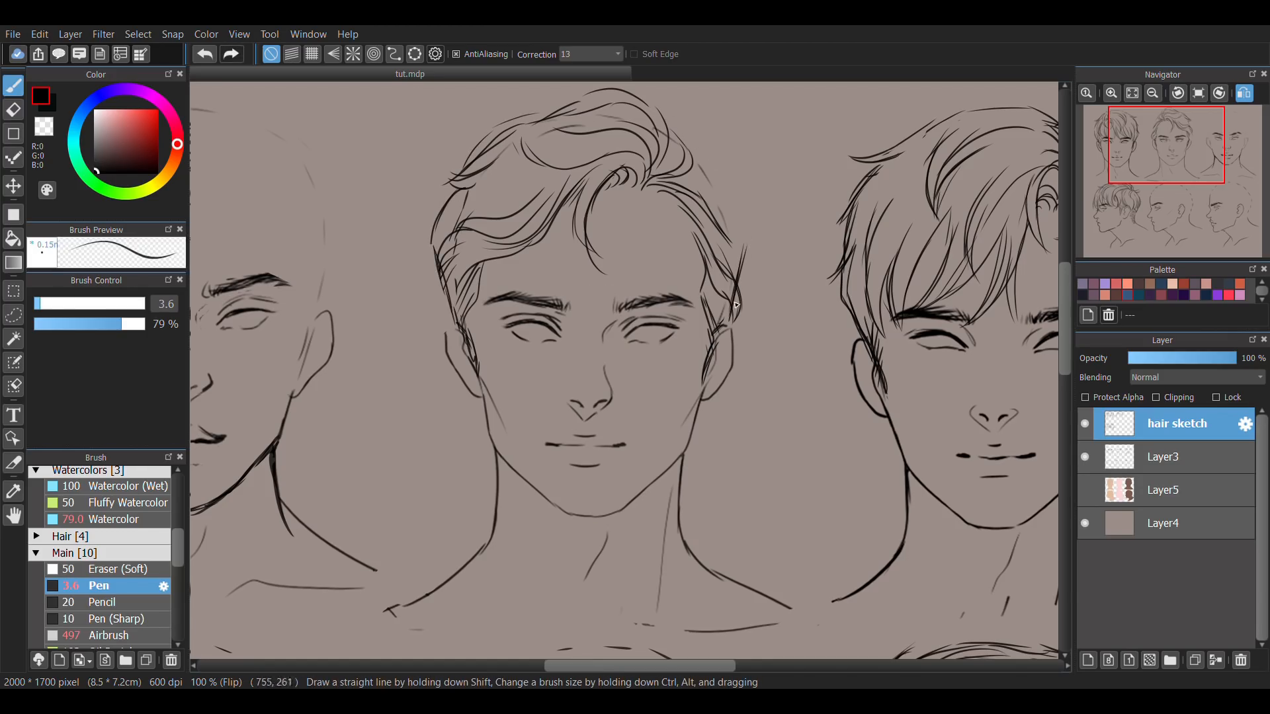
{"action": "left_click_drag", "start_coordinate": [670, 114], "coordinate": [713, 152]}
Turn off the canvas mirroring and sketch the left outer contour of the second front-view hairstyle.
{"action": "left_click", "coordinate": [1199, 93]}
{"action": "mouse_move", "coordinate": [527, 165]}
{"action": "left_mouse_down"}
{"action": "mouse_move", "coordinate": [497, 226]}
{"action": "mouse_move", "coordinate": [500, 283]}
{"action": "mouse_move", "coordinate": [527, 320]}
{"action": "left_mouse_up"}
{"action": "key", "text": "e"}
{"action": "key", "text": "b"}
Clean up and redraw the hair and sideburn beside the right ear of the second front-view head.
{"action": "left_click_drag", "start_coordinate": [765, 263], "coordinate": [788, 321]}
{"action": "key", "text": "e"}
{"action": "left_click_drag", "start_coordinate": [788, 330], "coordinate": [780, 361]}
{"action": "key", "text": "b"}
{"action": "left_click_drag", "start_coordinate": [772, 275], "coordinate": [776, 361]}
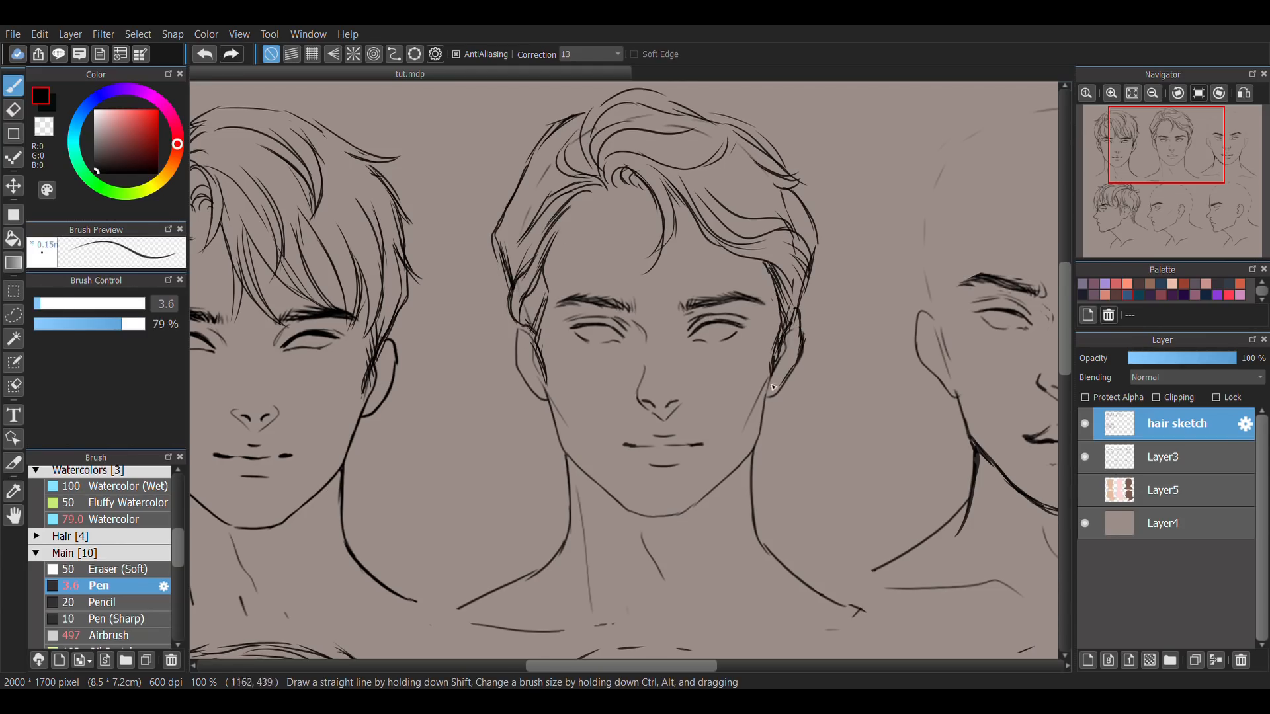
{"action": "key", "text": "ctrl+z"}
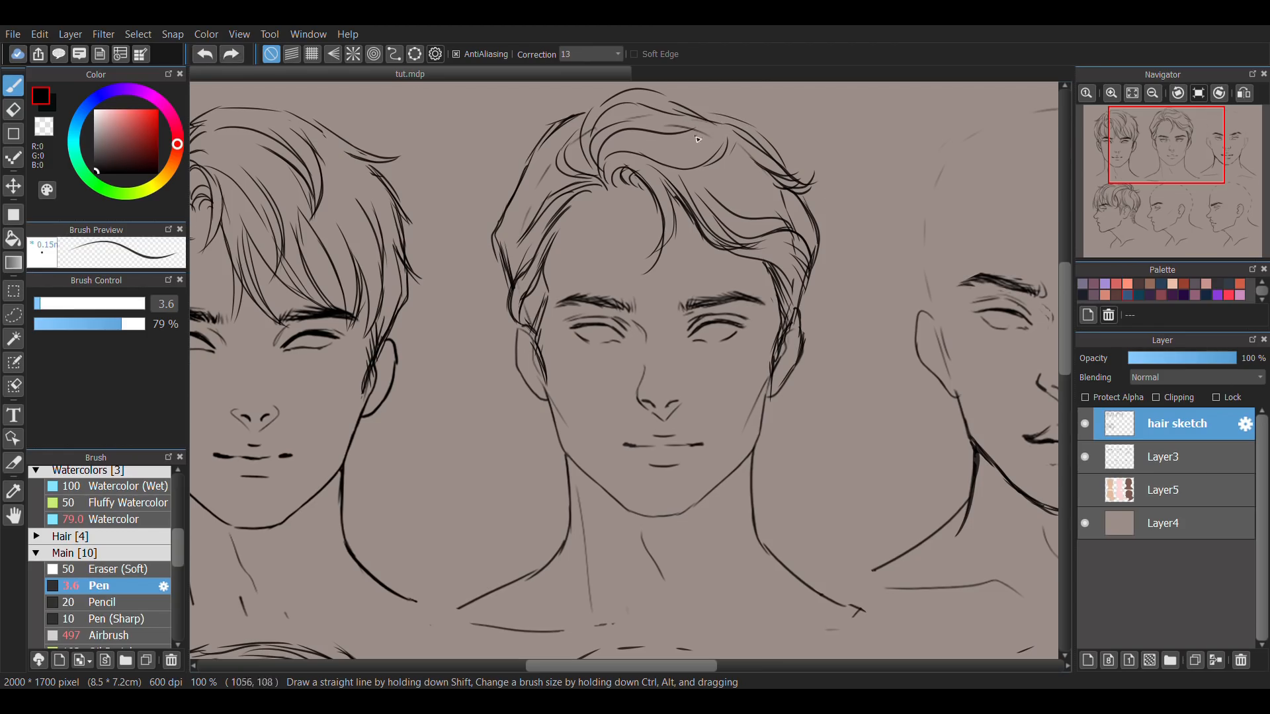
Add a strand to the second hairstyle's crown and undo the last stroke inside it.
{"action": "left_click_drag", "start_coordinate": [686, 104], "coordinate": [722, 126]}
{"action": "left_click_drag", "start_coordinate": [702, 134], "coordinate": [733, 164]}
{"action": "key", "text": "ctrl+z"}
Sketch the first swept-back hair strands on the second profile head.
{"action": "key", "text": "ctrl+0"}
{"action": "left_click_drag", "start_coordinate": [740, 454], "coordinate": [742, 420]}
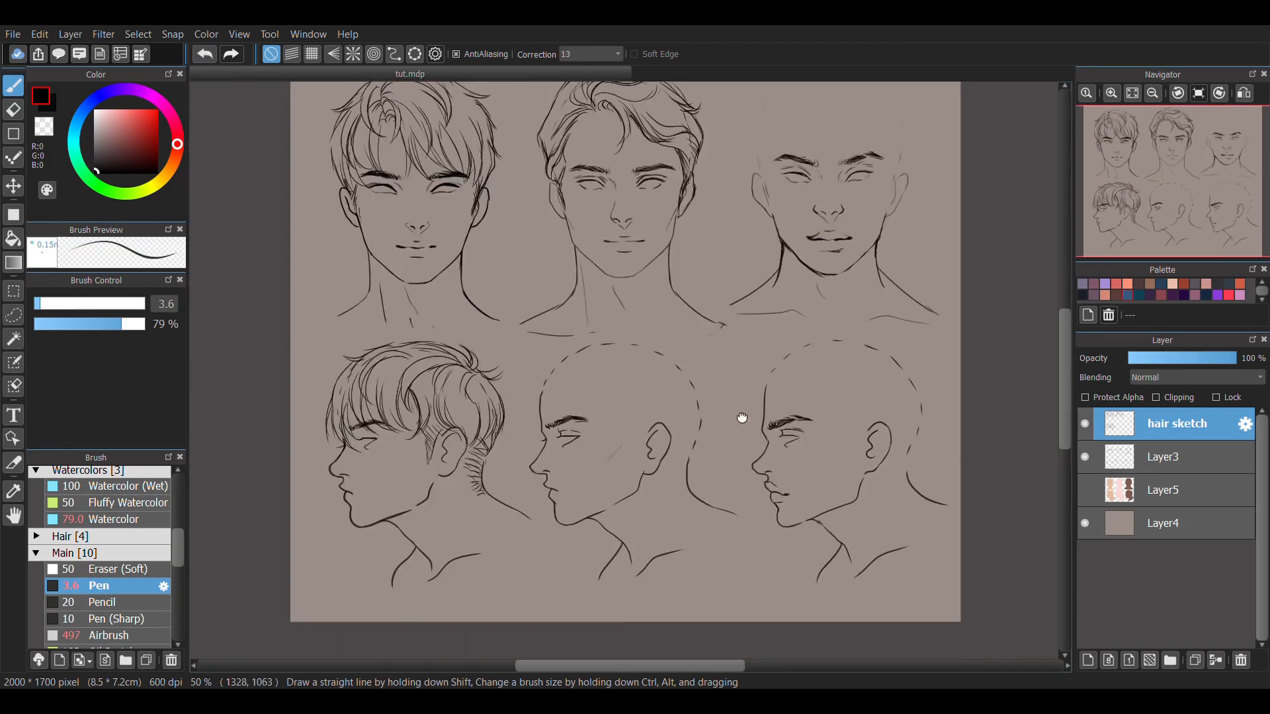
{"action": "scroll", "coordinate": [670, 425], "scroll_direction": "up", "scroll_amount": 1}
{"action": "mouse_move", "coordinate": [529, 356]}
{"action": "left_mouse_down"}
{"action": "mouse_move", "coordinate": [507, 410]}
{"action": "mouse_move", "coordinate": [670, 362]}
{"action": "left_mouse_up"}
{"action": "left_click_drag", "start_coordinate": [579, 385], "coordinate": [634, 430]}
Mirror the canvas and sketch the second profile's wavy top, back and nape hair.
{"action": "left_click", "coordinate": [1243, 93]}
{"action": "left_click_drag", "start_coordinate": [681, 319], "coordinate": [574, 367]}
{"action": "left_click_drag", "start_coordinate": [685, 336], "coordinate": [577, 374]}
{"action": "left_click_drag", "start_coordinate": [588, 327], "coordinate": [519, 371]}
{"action": "left_click_drag", "start_coordinate": [574, 431], "coordinate": [553, 505]}
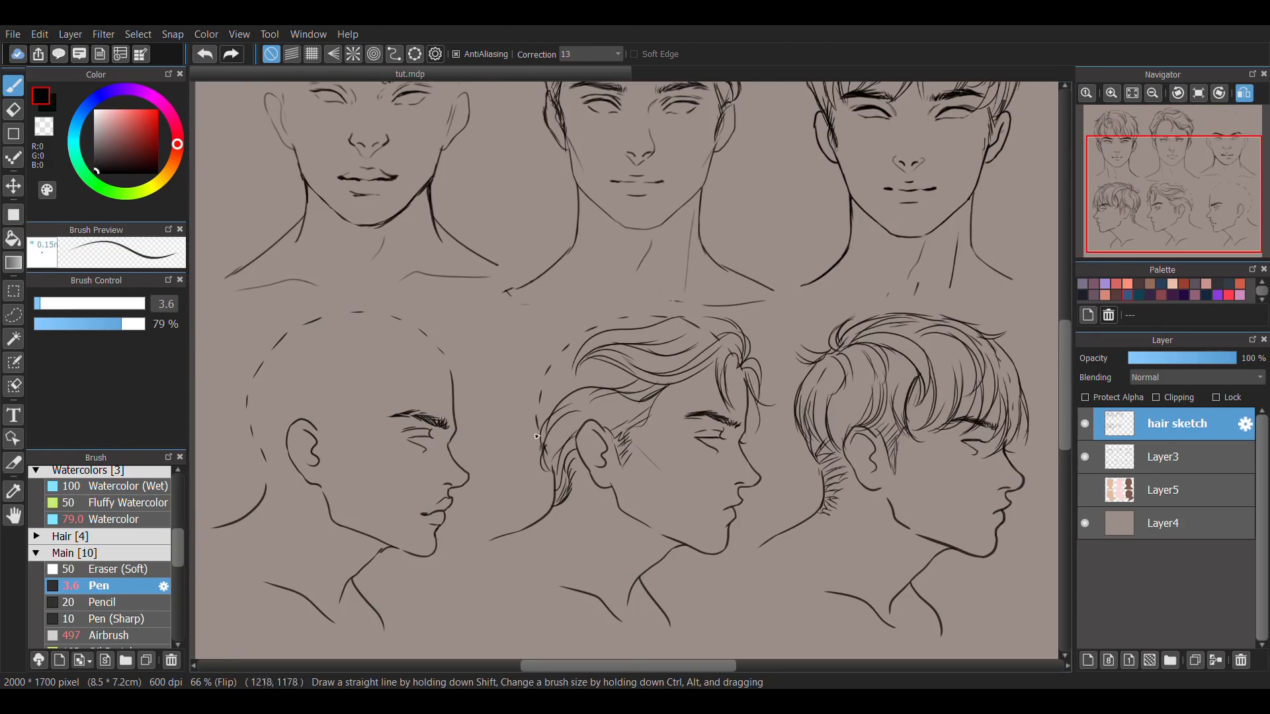
{"action": "mouse_move", "coordinate": [681, 318]}
{"action": "left_mouse_down"}
{"action": "mouse_move", "coordinate": [575, 317]}
{"action": "mouse_move", "coordinate": [730, 371]}
{"action": "left_mouse_up"}
Turn off the canvas mirroring and switch to the eraser on Layer3.
{"action": "left_click", "coordinate": [1243, 94]}
{"action": "left_click", "coordinate": [1165, 457]}
{"action": "key", "text": "e"}
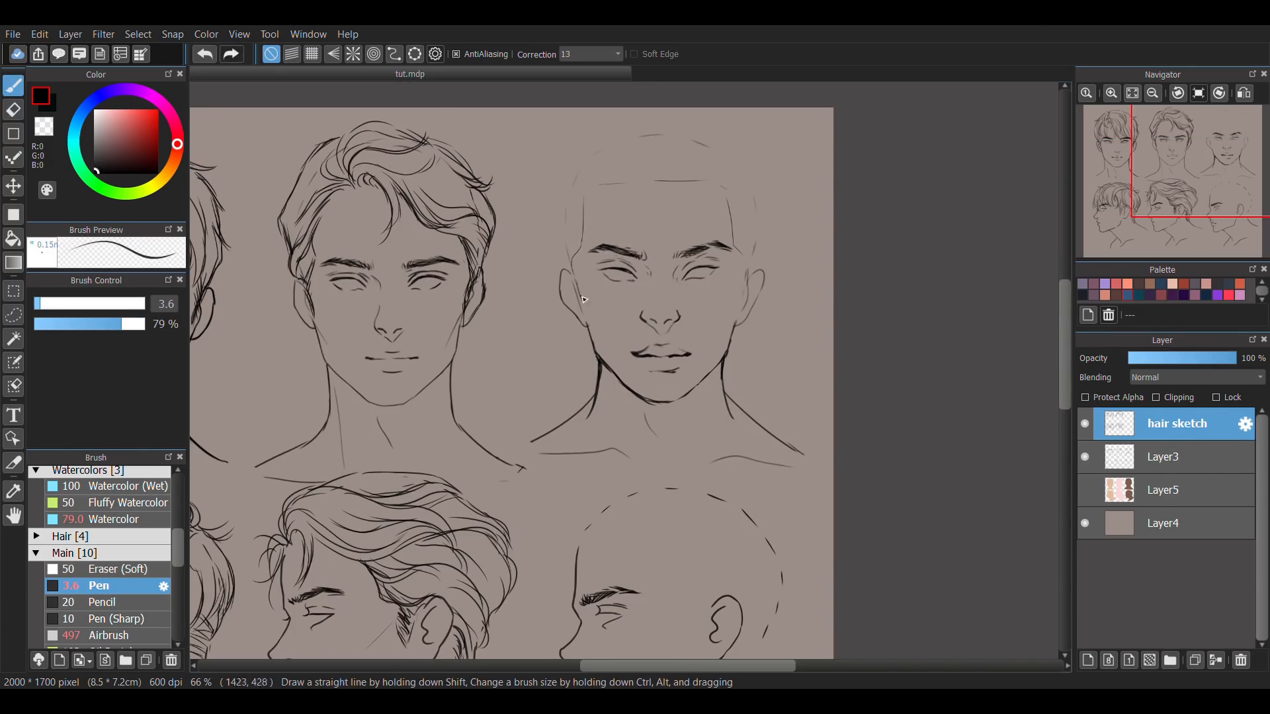
Sketch the angular temple hairline on the third front-view head, checking it mirrored and undoing the last two strokes.
{"action": "key", "text": "h"}
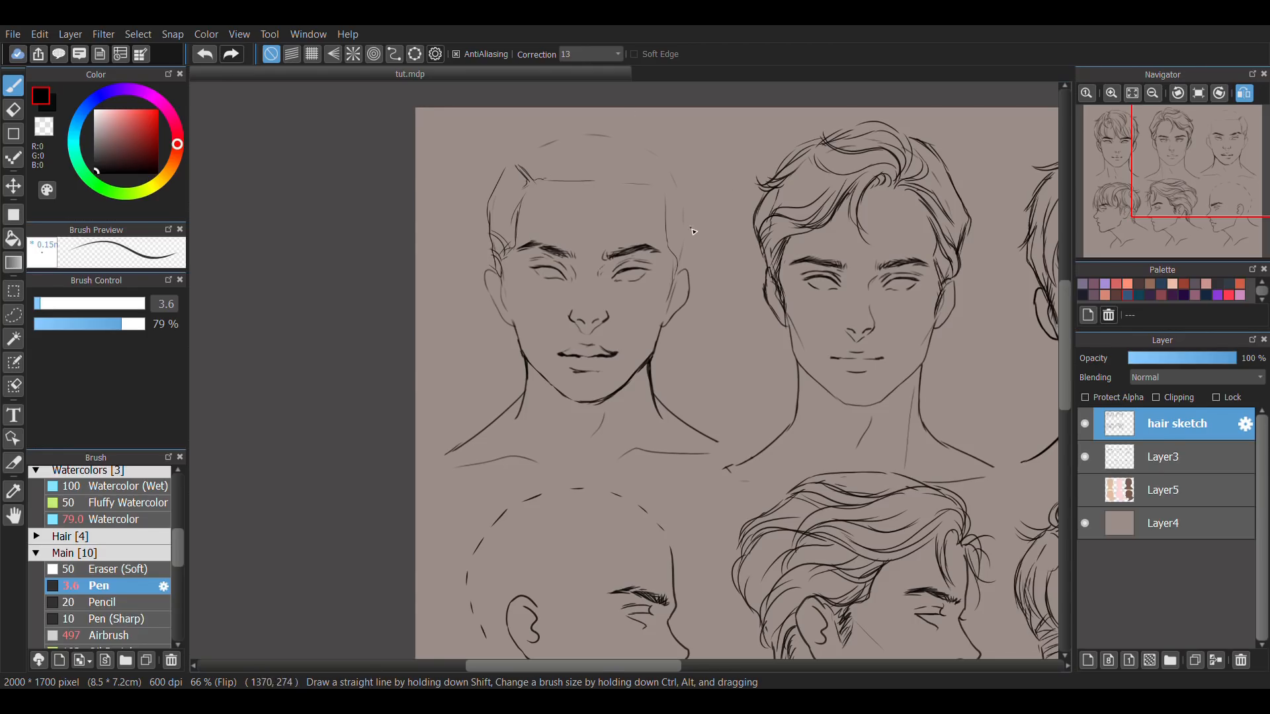
{"action": "key", "text": "h"}
{"action": "left_click_drag", "start_coordinate": [722, 188], "coordinate": [734, 228]}
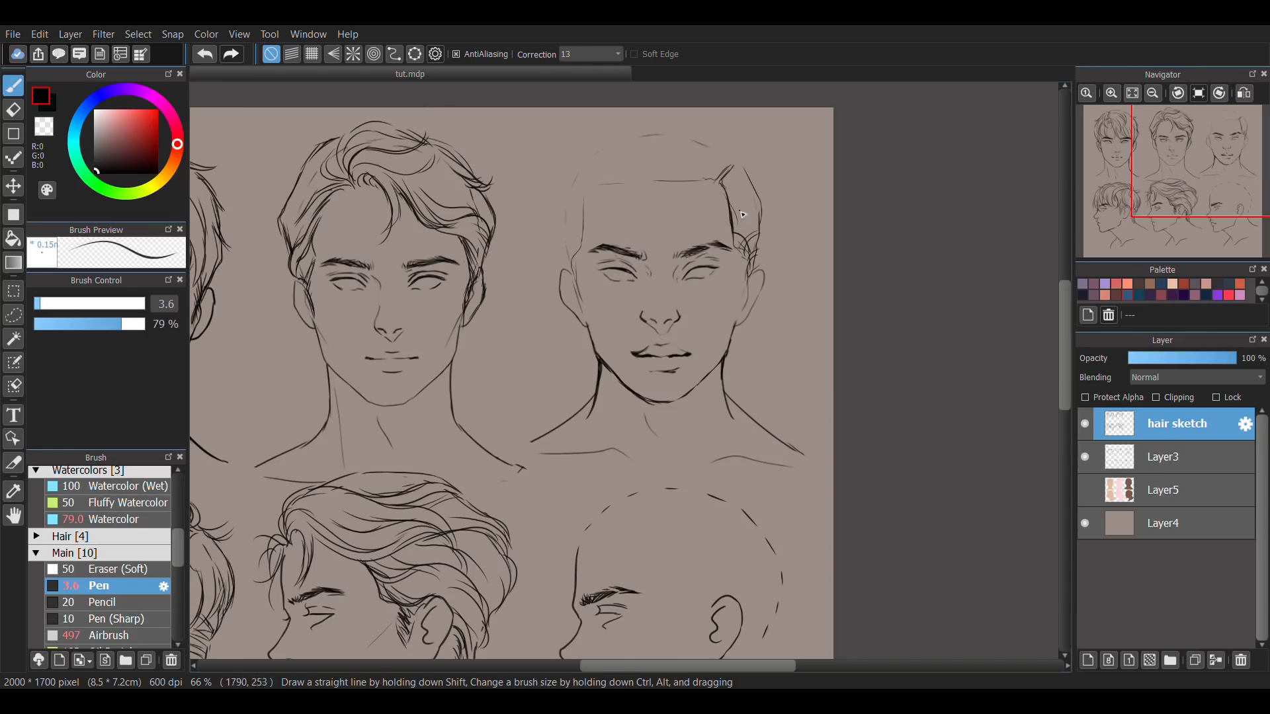
{"action": "left_click_drag", "start_coordinate": [731, 173], "coordinate": [717, 186]}
{"action": "key", "text": "ctrl+z"}
{"action": "key", "text": "ctrl+z"}
Sketch the parting lines and curly top of the third front-view head, extending the curls toward the left temple.
{"action": "left_click_drag", "start_coordinate": [712, 142], "coordinate": [701, 173]}
{"action": "left_click_drag", "start_coordinate": [717, 145], "coordinate": [707, 176]}
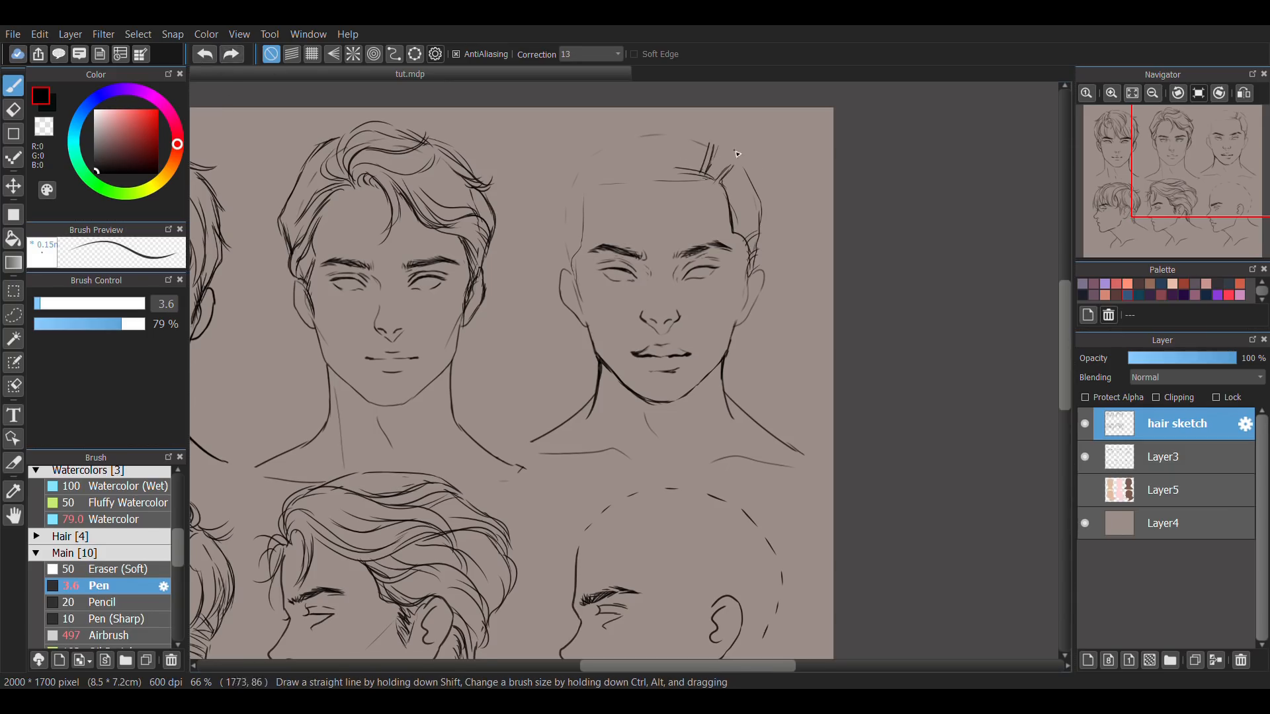
{"action": "left_click_drag", "start_coordinate": [660, 125], "coordinate": [704, 143]}
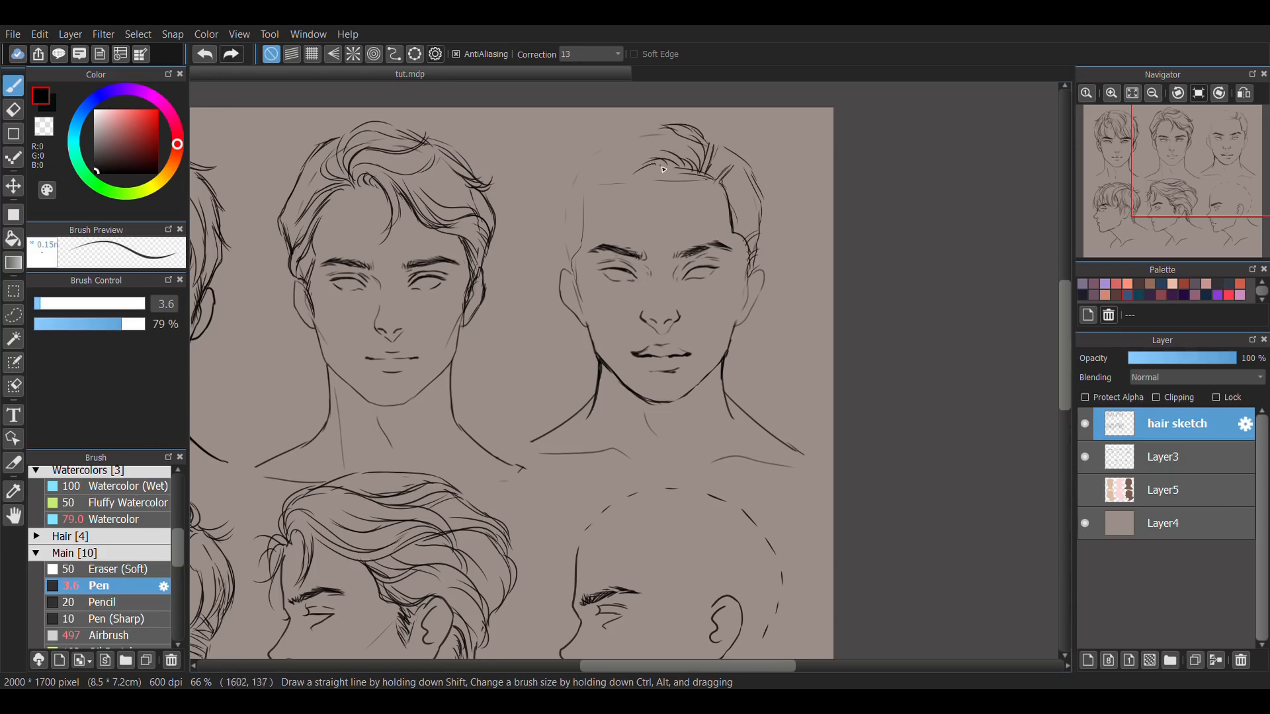
{"action": "left_click_drag", "start_coordinate": [620, 222], "coordinate": [576, 166]}
{"action": "left_click_drag", "start_coordinate": [573, 160], "coordinate": [574, 227]}
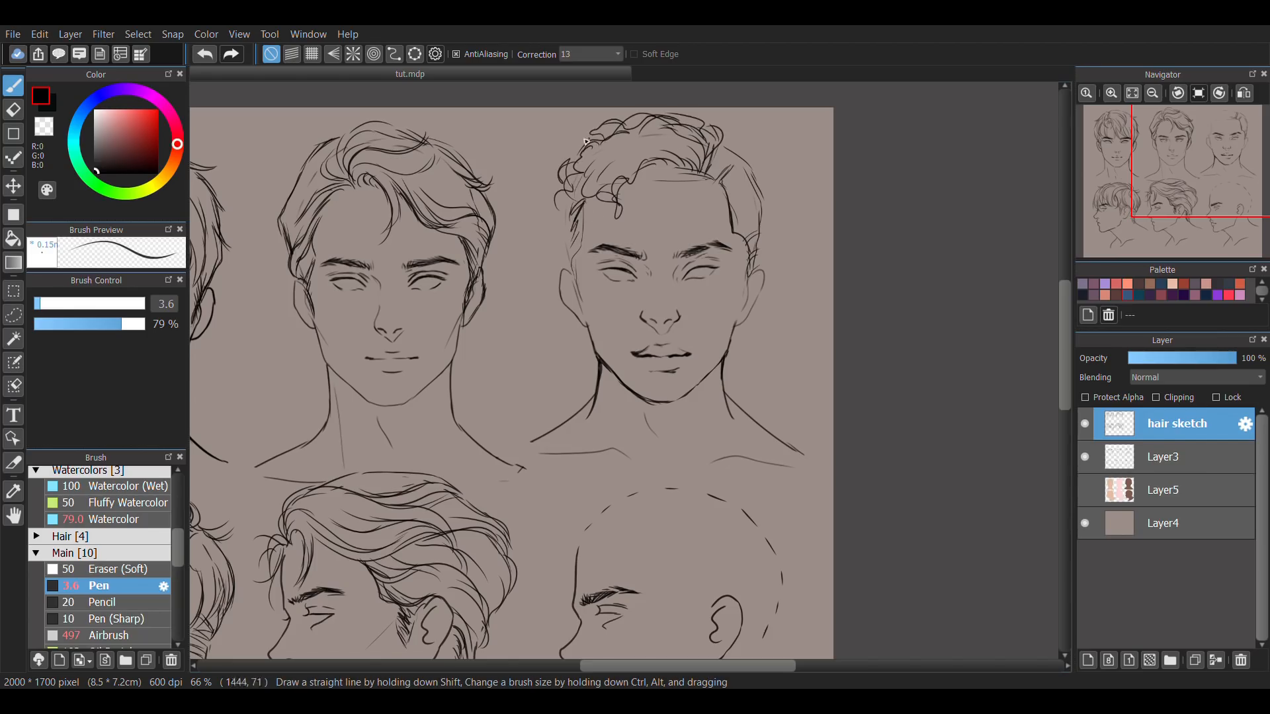
Add outer curls, a forehead ringlet and short side strands to the third hairstyle, then mirror the canvas.
{"action": "left_click_drag", "start_coordinate": [712, 147], "coordinate": [724, 180]}
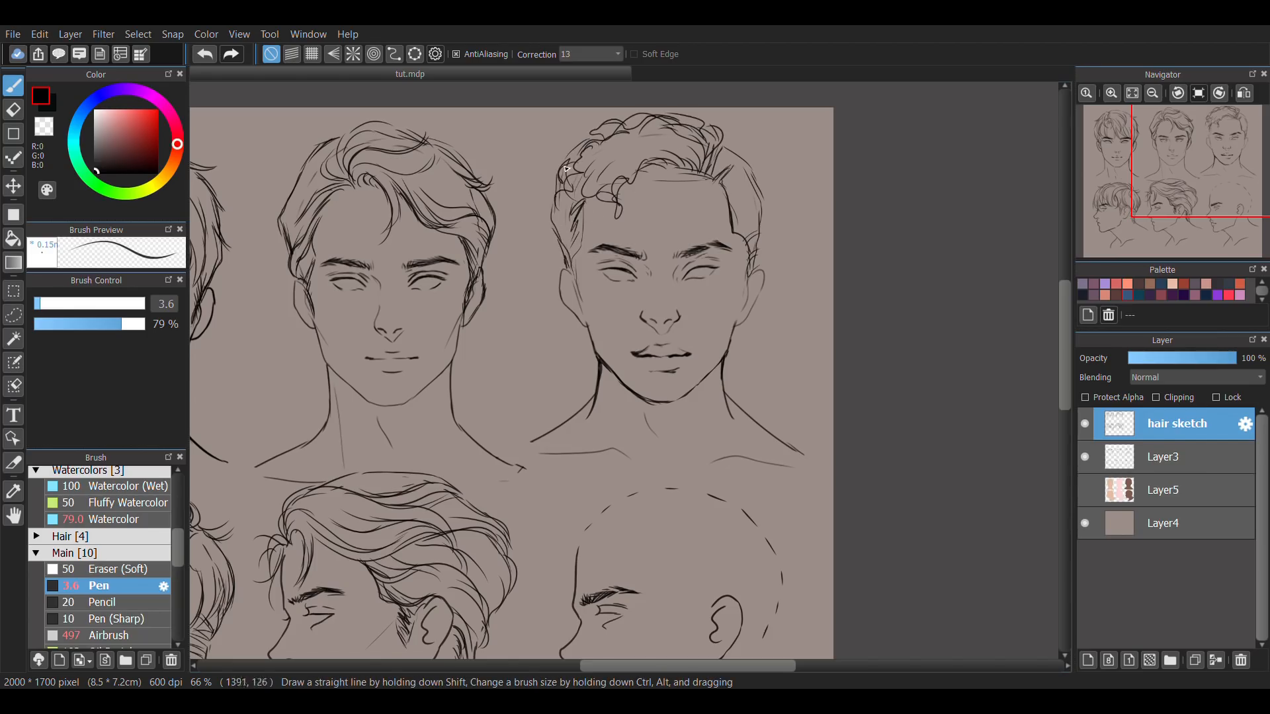
{"action": "mouse_move", "coordinate": [566, 141]}
{"action": "left_mouse_down"}
{"action": "mouse_move", "coordinate": [628, 114]}
{"action": "mouse_move", "coordinate": [736, 152]}
{"action": "left_mouse_up"}
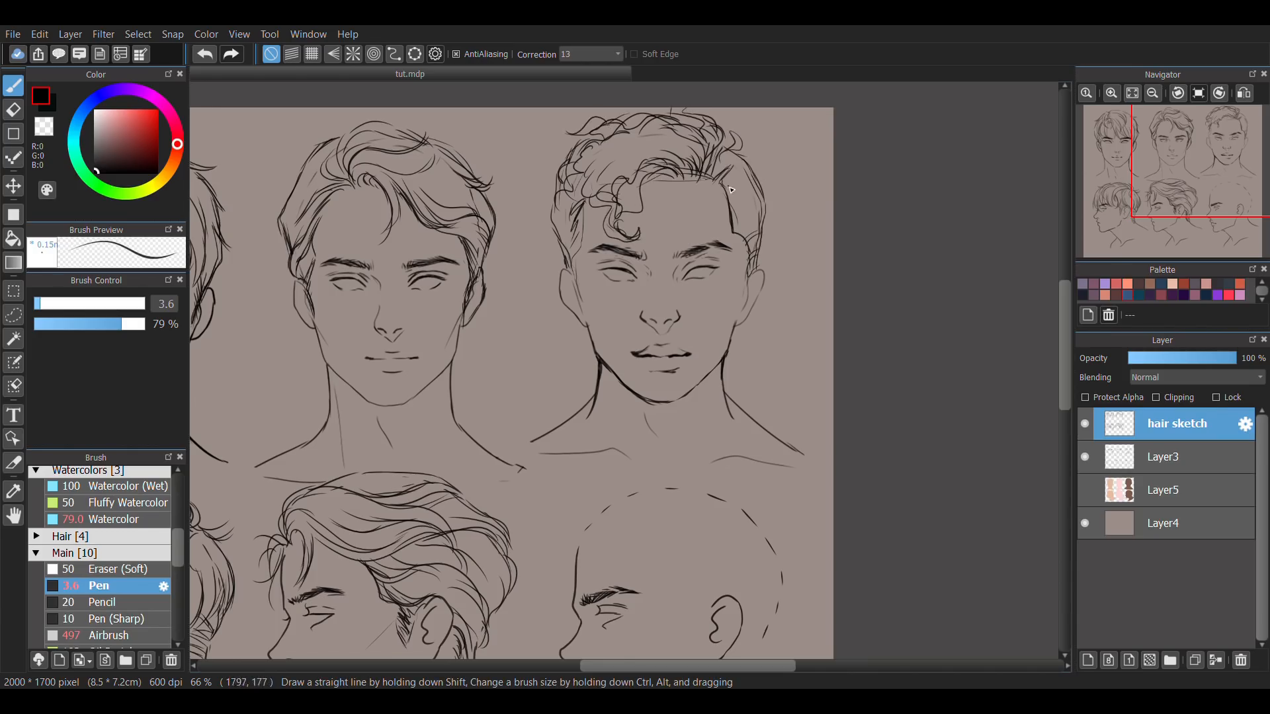
{"action": "key", "text": "e"}
{"action": "key", "text": "b"}
{"action": "key", "text": "h"}
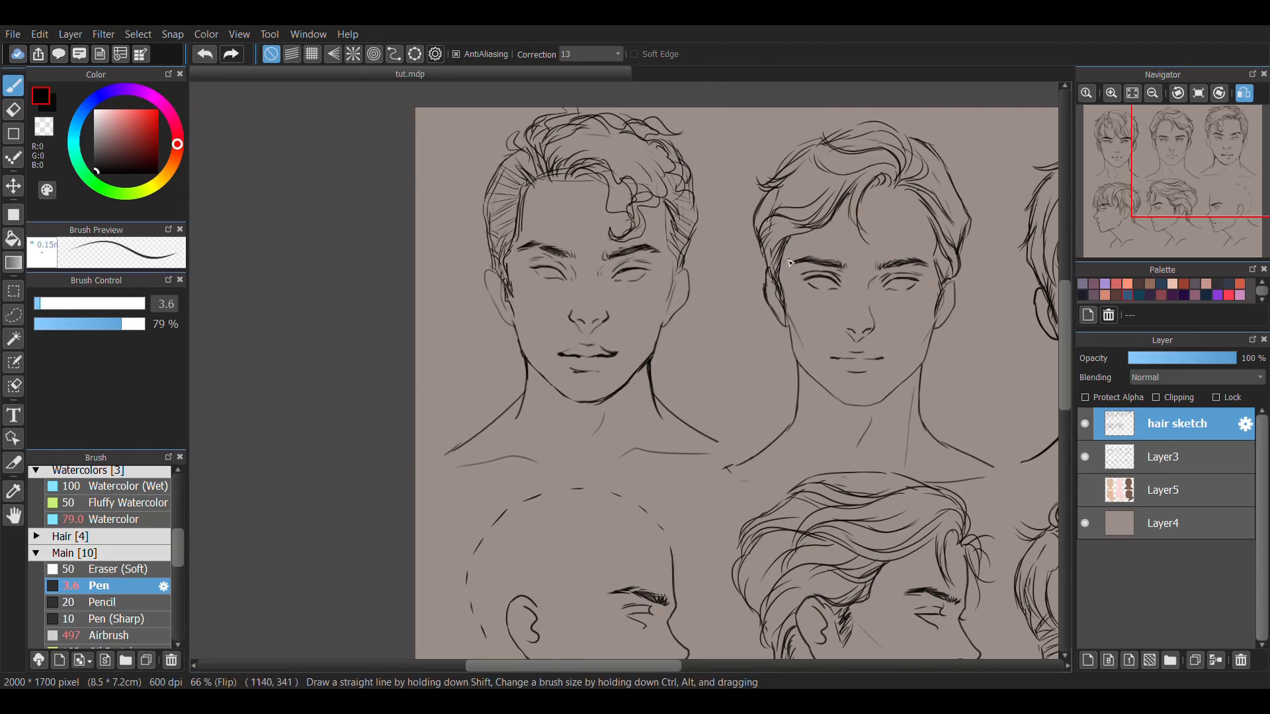
Turn off the canvas mirroring and sketch the angular temple hairline on the third profile head.
{"action": "key", "text": "h"}
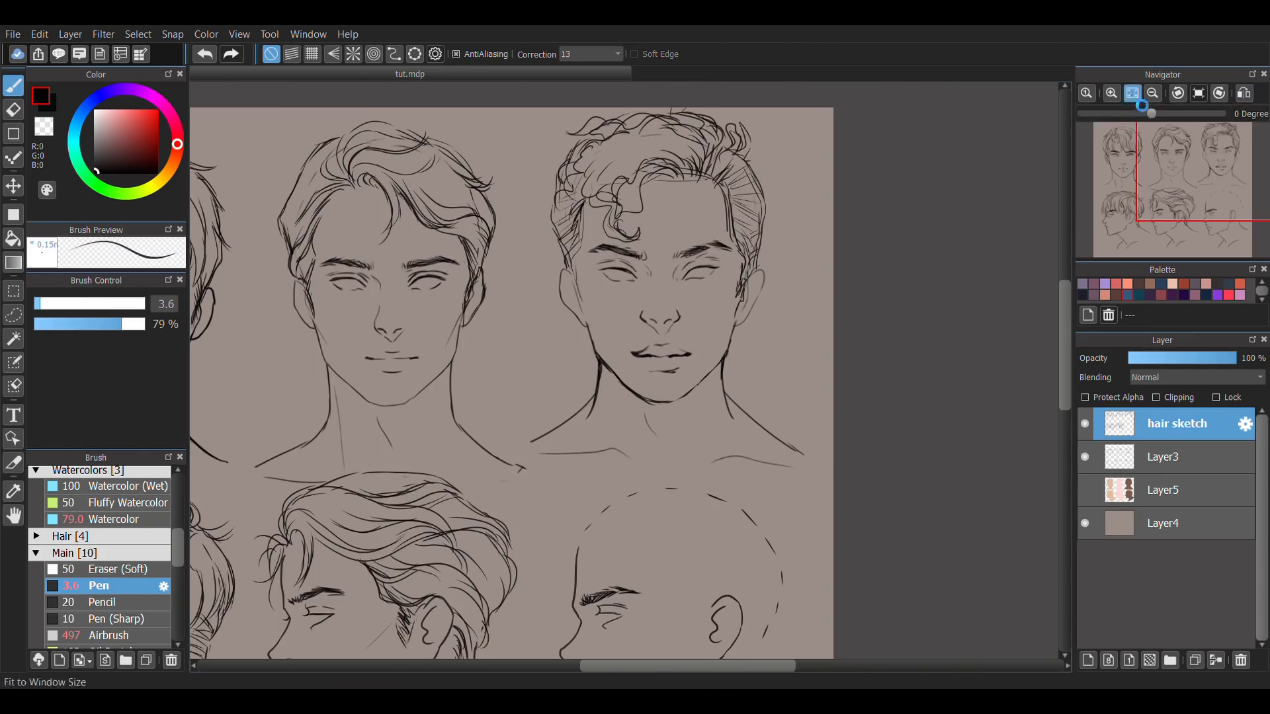
{"action": "left_click", "coordinate": [1132, 93]}
{"action": "left_click_drag", "start_coordinate": [944, 509], "coordinate": [885, 471]}
{"action": "scroll", "coordinate": [886, 472], "scroll_direction": "up", "scroll_amount": 2}
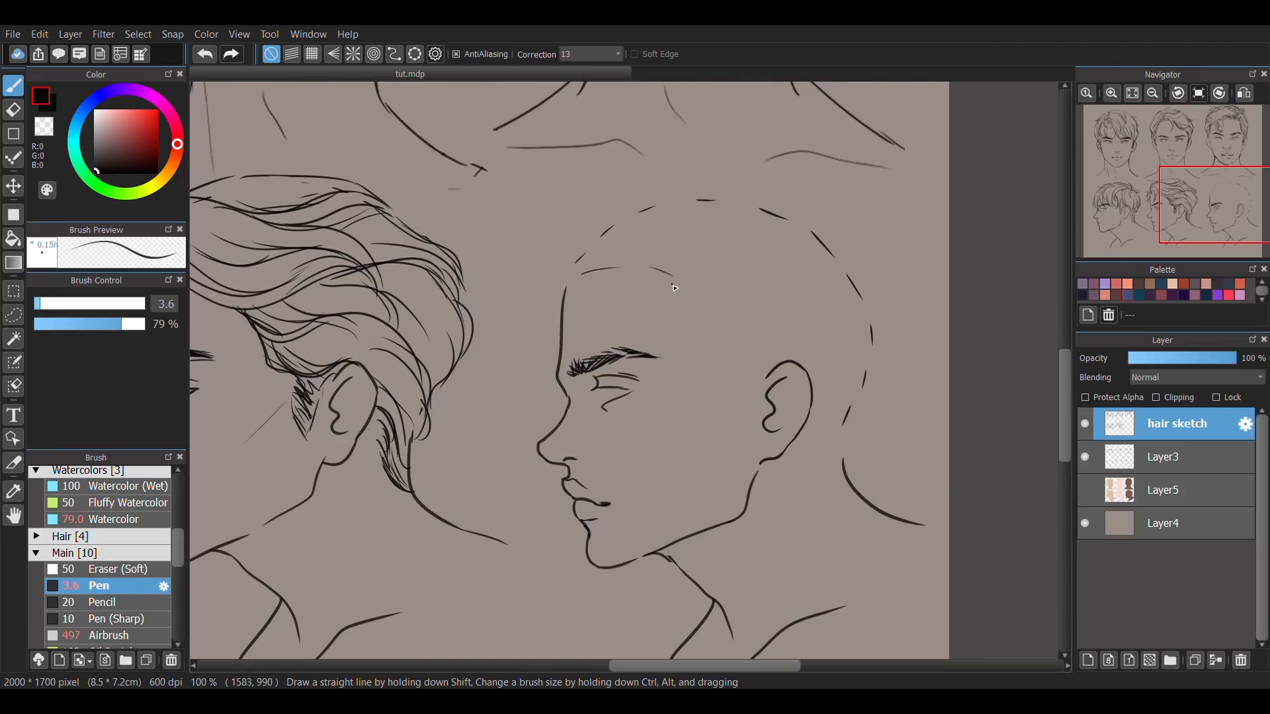
{"action": "left_click_drag", "start_coordinate": [674, 288], "coordinate": [688, 344]}
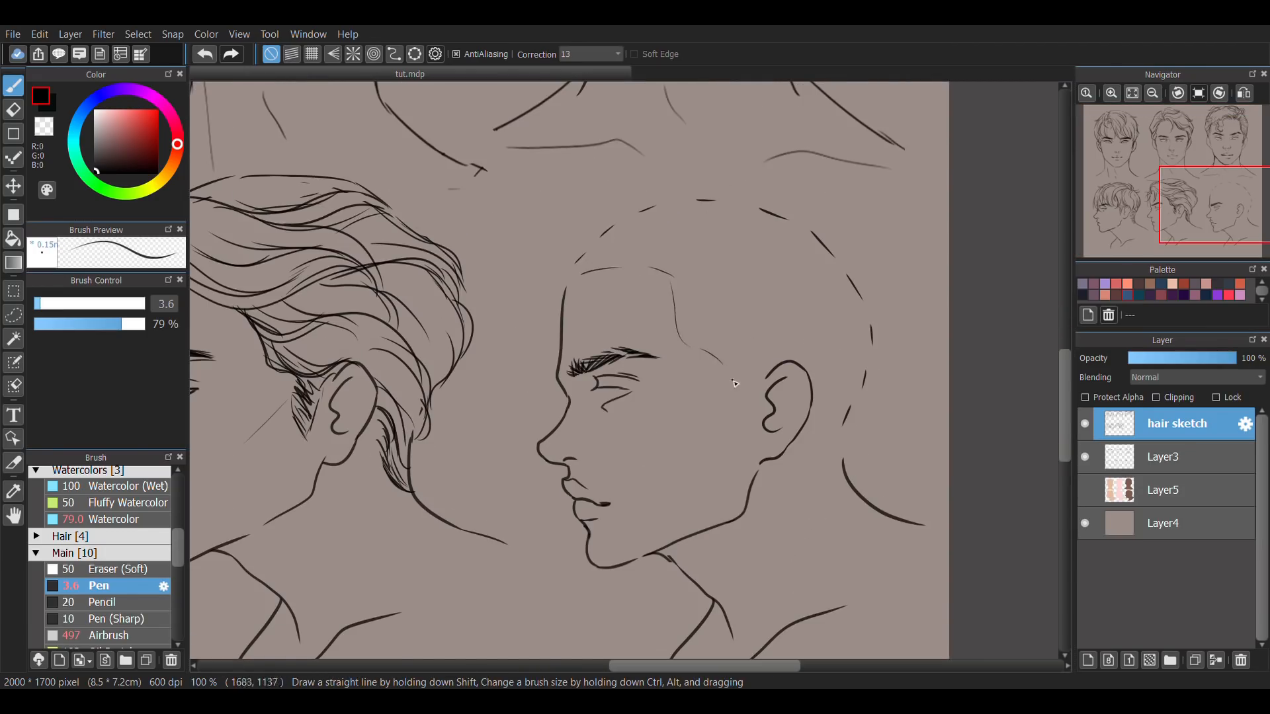
Sketch the nape and back outline, the hair around the ear, the parting line and the curly top of the third profile head, referring to its front view.
{"action": "left_click", "coordinate": [1232, 132]}
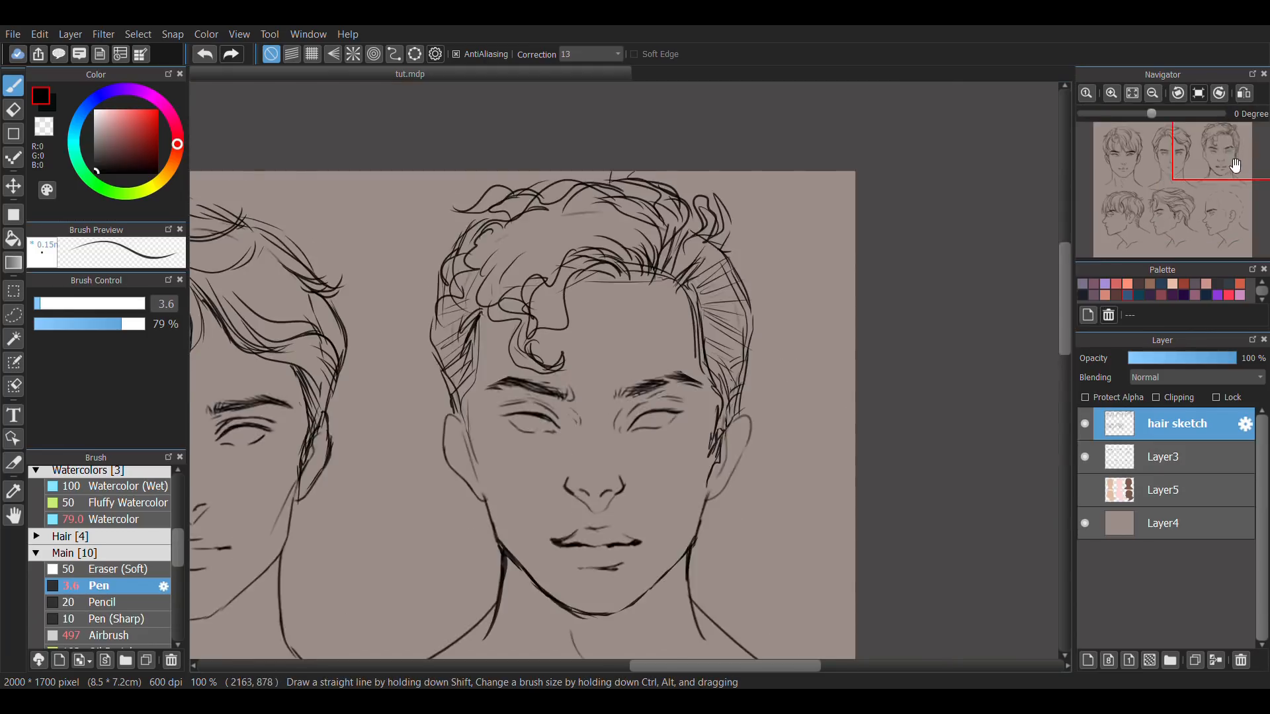
{"action": "left_click", "coordinate": [1224, 218]}
{"action": "left_click_drag", "start_coordinate": [823, 222], "coordinate": [801, 305]}
{"action": "left_click_drag", "start_coordinate": [756, 322], "coordinate": [768, 369]}
{"action": "left_click_drag", "start_coordinate": [767, 369], "coordinate": [795, 362]}
{"action": "left_click_drag", "start_coordinate": [707, 264], "coordinate": [778, 249]}
{"action": "left_click_drag", "start_coordinate": [595, 160], "coordinate": [725, 140]}
{"action": "left_click_drag", "start_coordinate": [627, 167], "coordinate": [763, 144]}
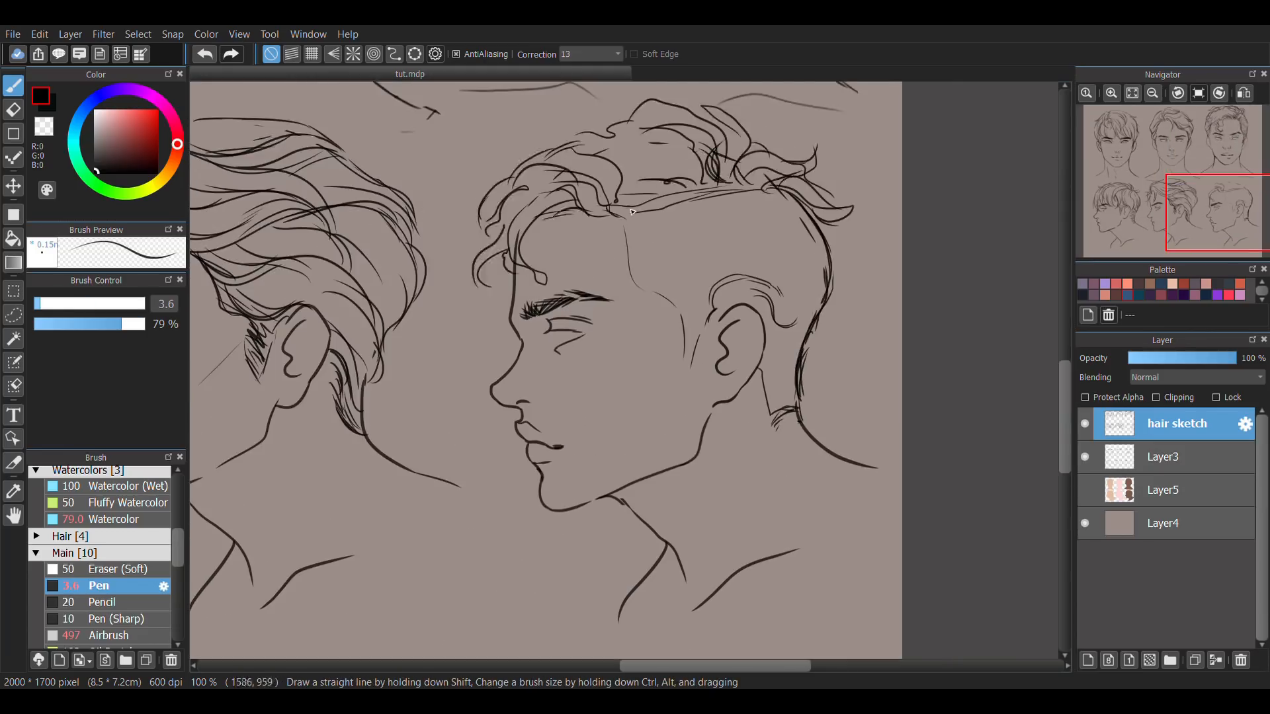
Add a layer between Layer3 and Layer5 for the hair colour and choose a dark blue-grey (RGB 44, 47, 51) for painting.
{"action": "scroll", "coordinate": [891, 403], "scroll_direction": "down", "scroll_amount": 2}
{"action": "key", "text": "e"}
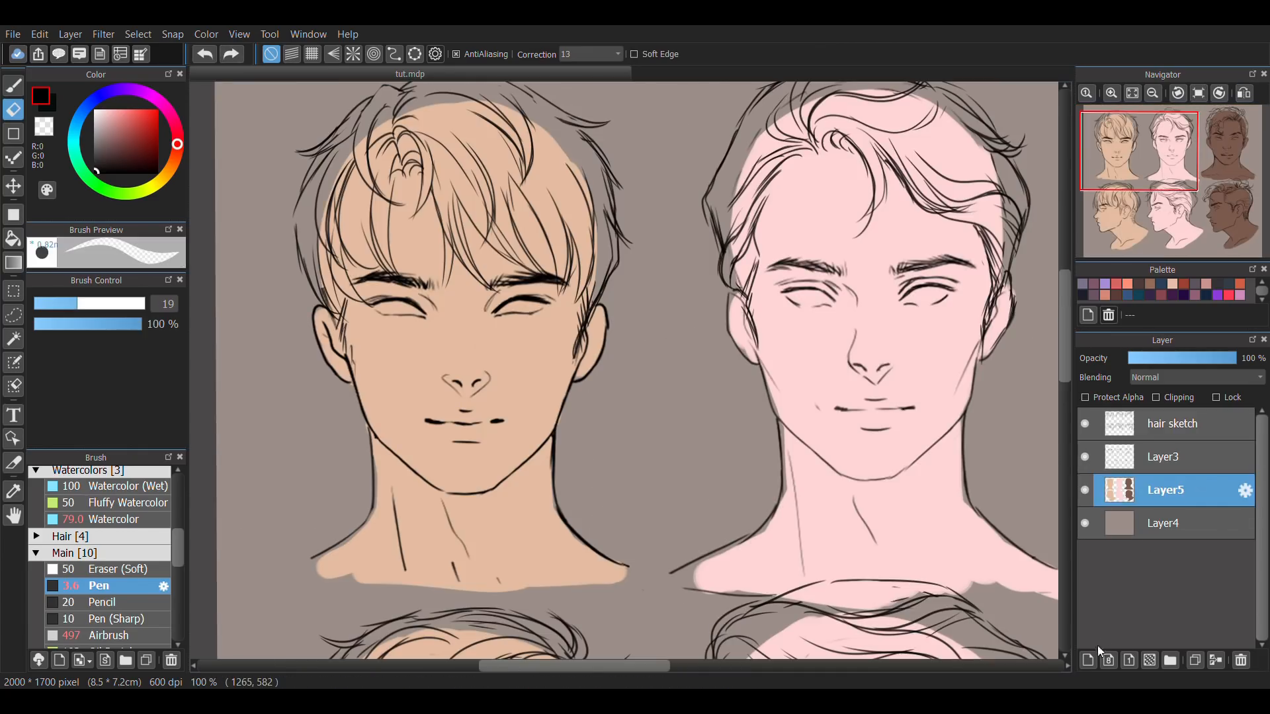
{"action": "left_click", "coordinate": [1088, 659]}
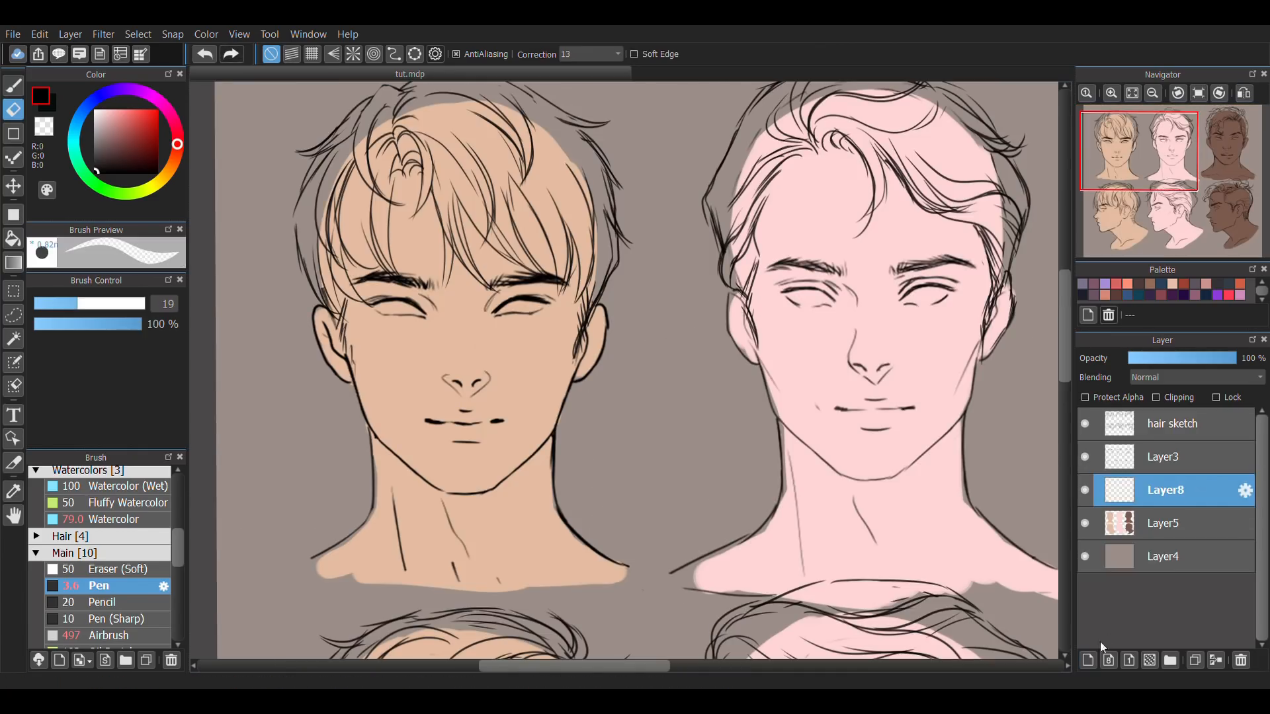
{"action": "left_click_drag", "start_coordinate": [713, 390], "coordinate": [775, 416]}
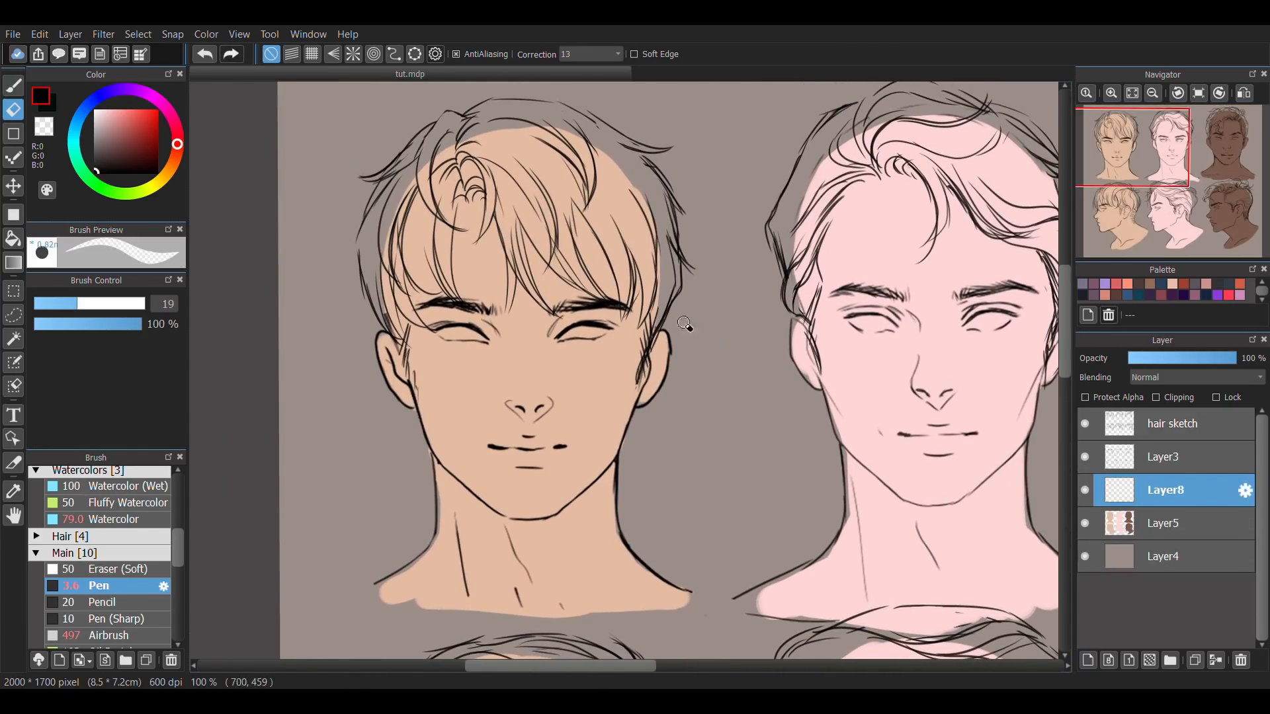
{"action": "key", "text": "b"}
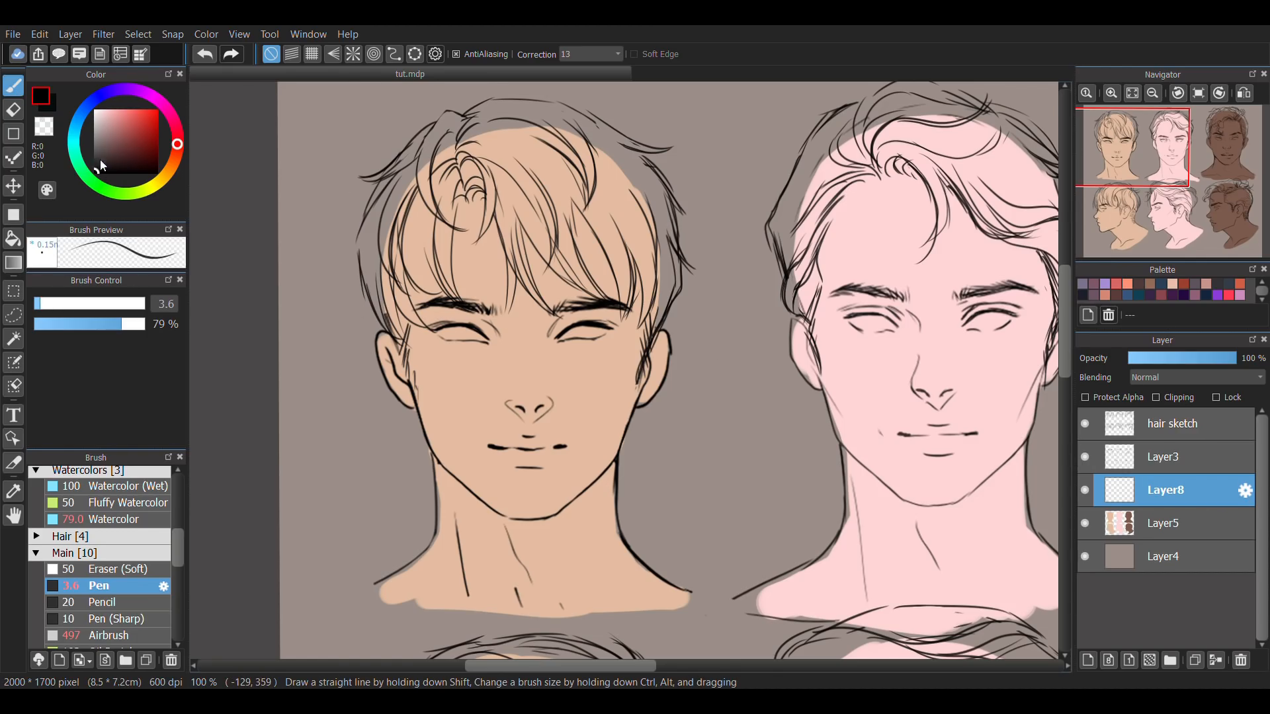
{"action": "left_click_drag", "start_coordinate": [79, 127], "coordinate": [82, 113]}
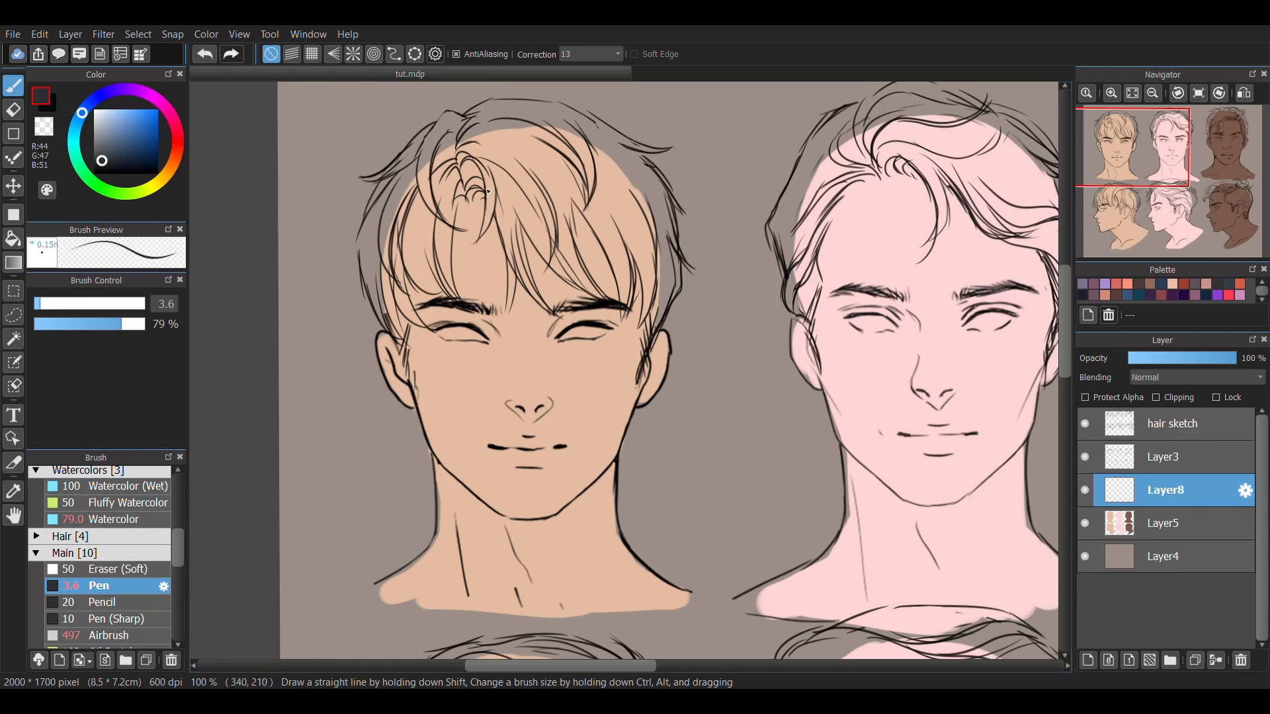
Block in the side and fringe strands of the first front-view hairstyle with the dark blue-grey, switching from Pen to the Watercolor brush.
{"action": "left_click", "coordinate": [80, 304]}
{"action": "mouse_move", "coordinate": [467, 145]}
{"action": "left_mouse_down"}
{"action": "mouse_move", "coordinate": [436, 189]}
{"action": "mouse_move", "coordinate": [383, 221]}
{"action": "mouse_move", "coordinate": [402, 339]}
{"action": "left_mouse_up"}
{"action": "left_click", "coordinate": [117, 519]}
{"action": "left_click", "coordinate": [64, 303]}
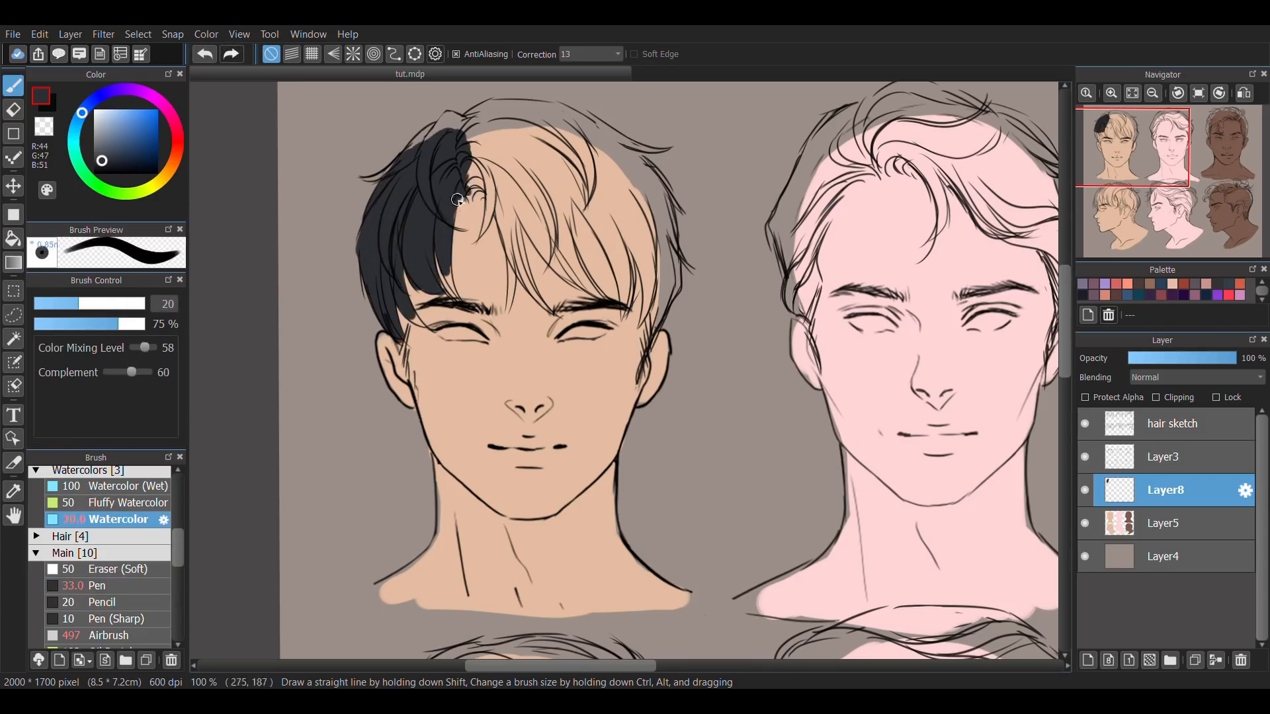
{"action": "left_click_drag", "start_coordinate": [462, 192], "coordinate": [491, 205]}
{"action": "left_click_drag", "start_coordinate": [491, 159], "coordinate": [541, 301]}
{"action": "left_click_drag", "start_coordinate": [520, 199], "coordinate": [572, 274]}
{"action": "left_click_drag", "start_coordinate": [579, 218], "coordinate": [622, 320]}
{"action": "left_click_drag", "start_coordinate": [664, 254], "coordinate": [646, 354]}
Fill the crown of the first front-view hairstyle and define its outer edges and sideburns with a smaller Watercolor brush.
{"action": "left_click", "coordinate": [79, 304]}
{"action": "mouse_move", "coordinate": [480, 126]}
{"action": "left_mouse_down"}
{"action": "mouse_move", "coordinate": [569, 256]}
{"action": "mouse_move", "coordinate": [668, 264]}
{"action": "left_mouse_up"}
{"action": "left_click", "coordinate": [63, 303]}
{"action": "left_click_drag", "start_coordinate": [404, 324], "coordinate": [399, 347]}
{"action": "left_click_drag", "start_coordinate": [632, 158], "coordinate": [684, 245]}
{"action": "left_click_drag", "start_coordinate": [652, 337], "coordinate": [641, 391]}
Block in the back, side and middle fringe strands of the first profile hairstyle with the dark blue-grey.
{"action": "left_click_drag", "start_coordinate": [592, 585], "coordinate": [601, 496]}
{"action": "scroll", "coordinate": [601, 496], "scroll_direction": "down", "scroll_amount": 3}
{"action": "left_click_drag", "start_coordinate": [503, 387], "coordinate": [456, 459]}
{"action": "scroll", "coordinate": [449, 429], "scroll_direction": "up", "scroll_amount": 3}
{"action": "left_click_drag", "start_coordinate": [449, 264], "coordinate": [410, 384]}
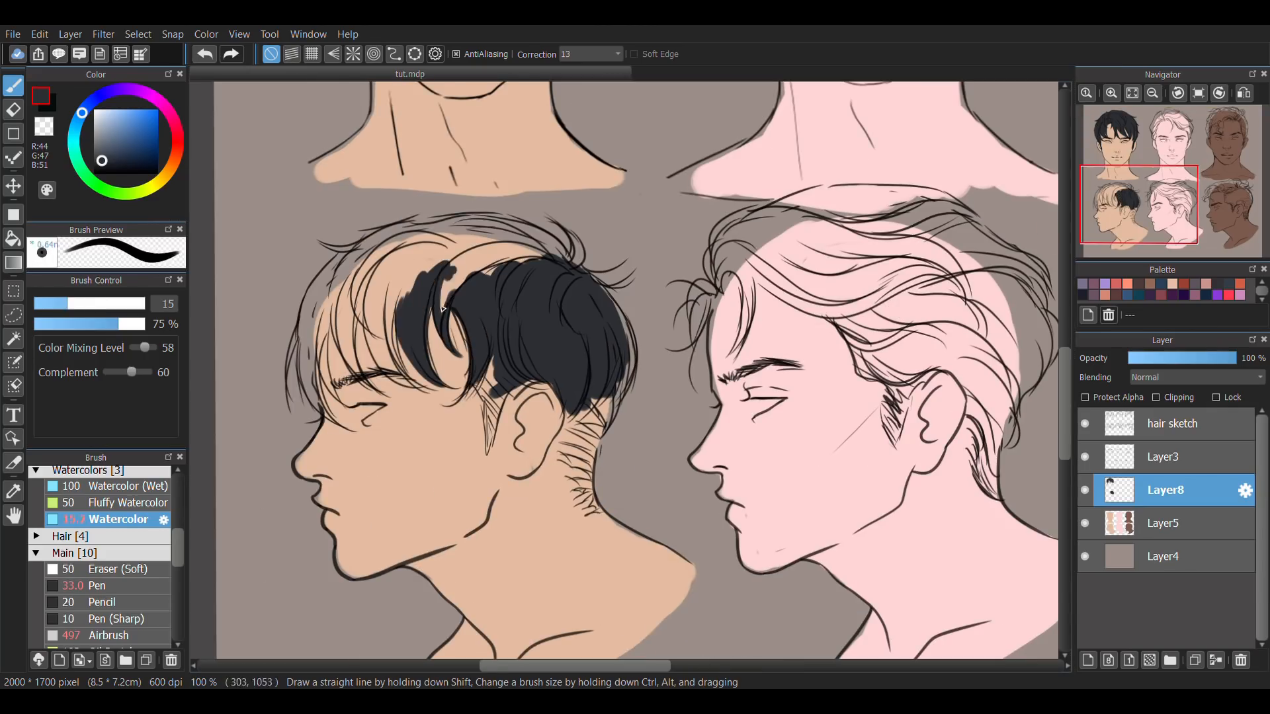
{"action": "mouse_move", "coordinate": [357, 278]}
{"action": "left_mouse_down"}
{"action": "mouse_move", "coordinate": [397, 390]}
{"action": "mouse_move", "coordinate": [367, 390]}
{"action": "left_mouse_up"}
Fill the front fringe, crown and nape of the first profile hairstyle, varying the Watercolor brush size.
{"action": "left_click", "coordinate": [76, 304]}
{"action": "mouse_move", "coordinate": [424, 251]}
{"action": "left_mouse_down"}
{"action": "mouse_move", "coordinate": [314, 324]}
{"action": "mouse_move", "coordinate": [317, 417]}
{"action": "left_mouse_up"}
{"action": "left_click", "coordinate": [58, 304]}
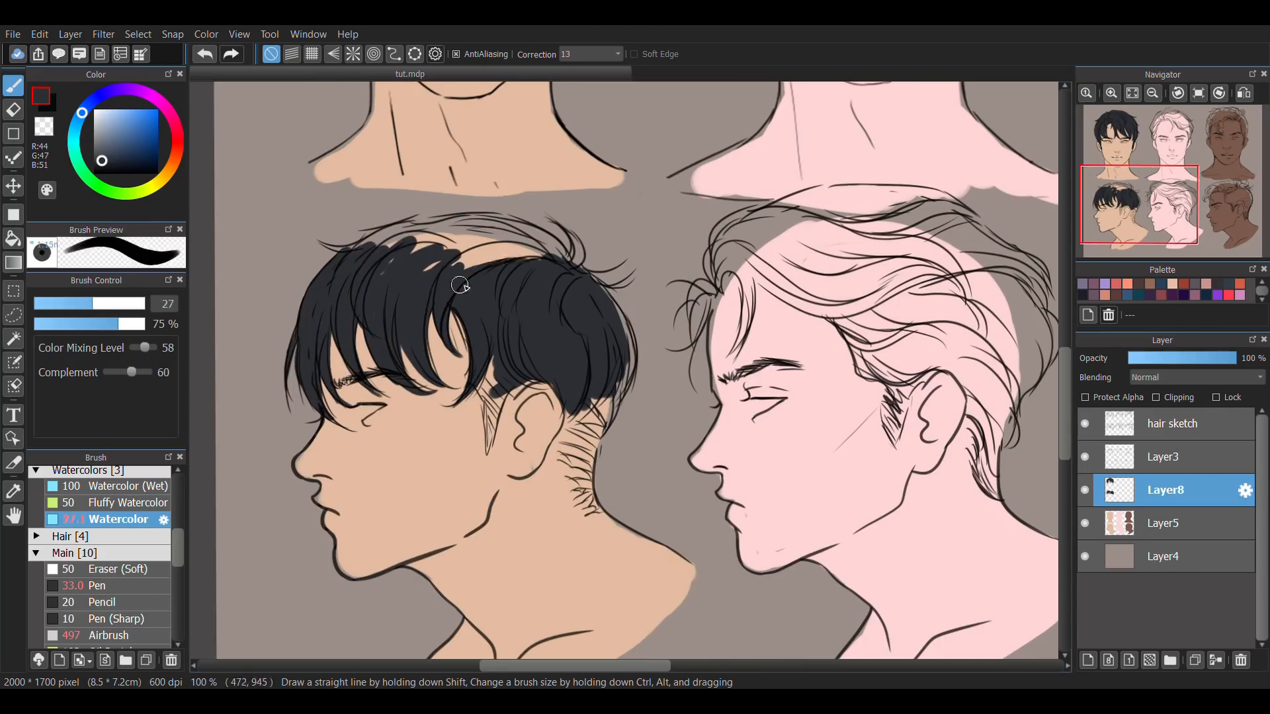
{"action": "left_click_drag", "start_coordinate": [370, 242], "coordinate": [553, 248]}
{"action": "left_click", "coordinate": [58, 304]}
{"action": "mouse_move", "coordinate": [565, 231]}
{"action": "left_mouse_down"}
{"action": "mouse_move", "coordinate": [598, 397]}
{"action": "mouse_move", "coordinate": [569, 516]}
{"action": "left_mouse_up"}
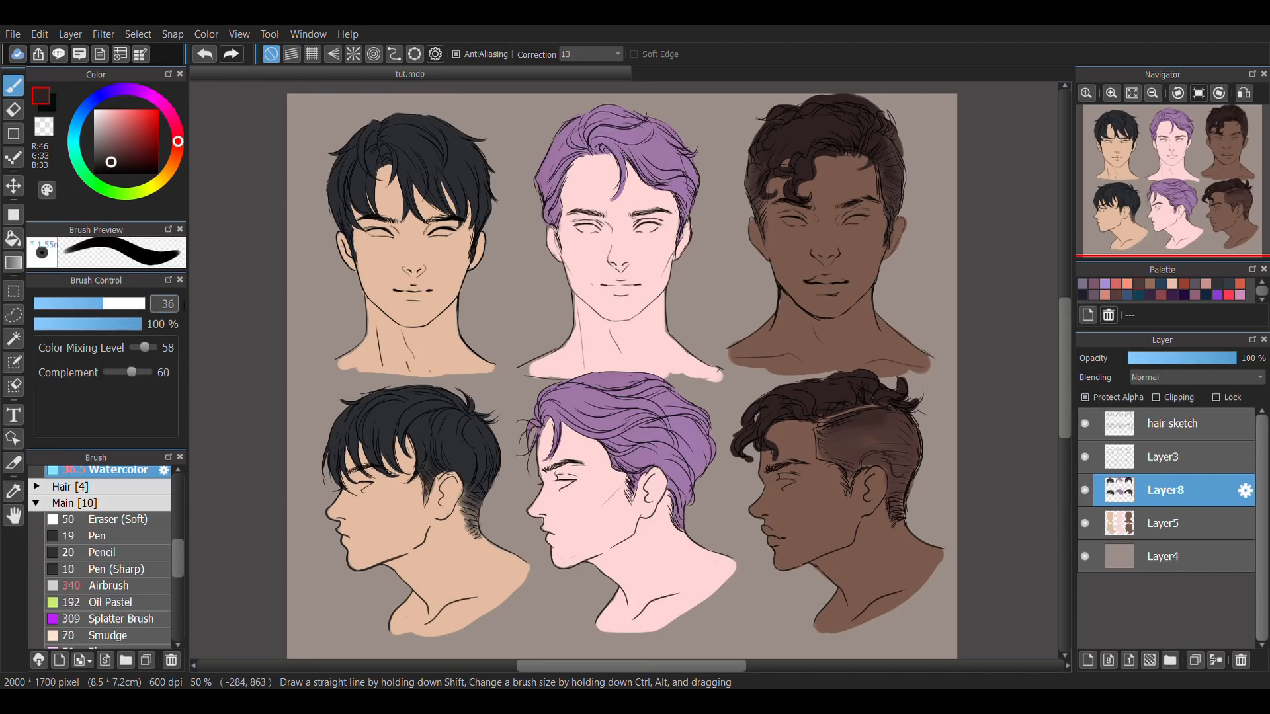
Shift the sampled skin tone to reddish brown (RGB 165, 79, 68) and airbrush it over the fringe of the first hairstyle in both views.
{"action": "left_click", "coordinate": [411, 240], "text": "alt"}
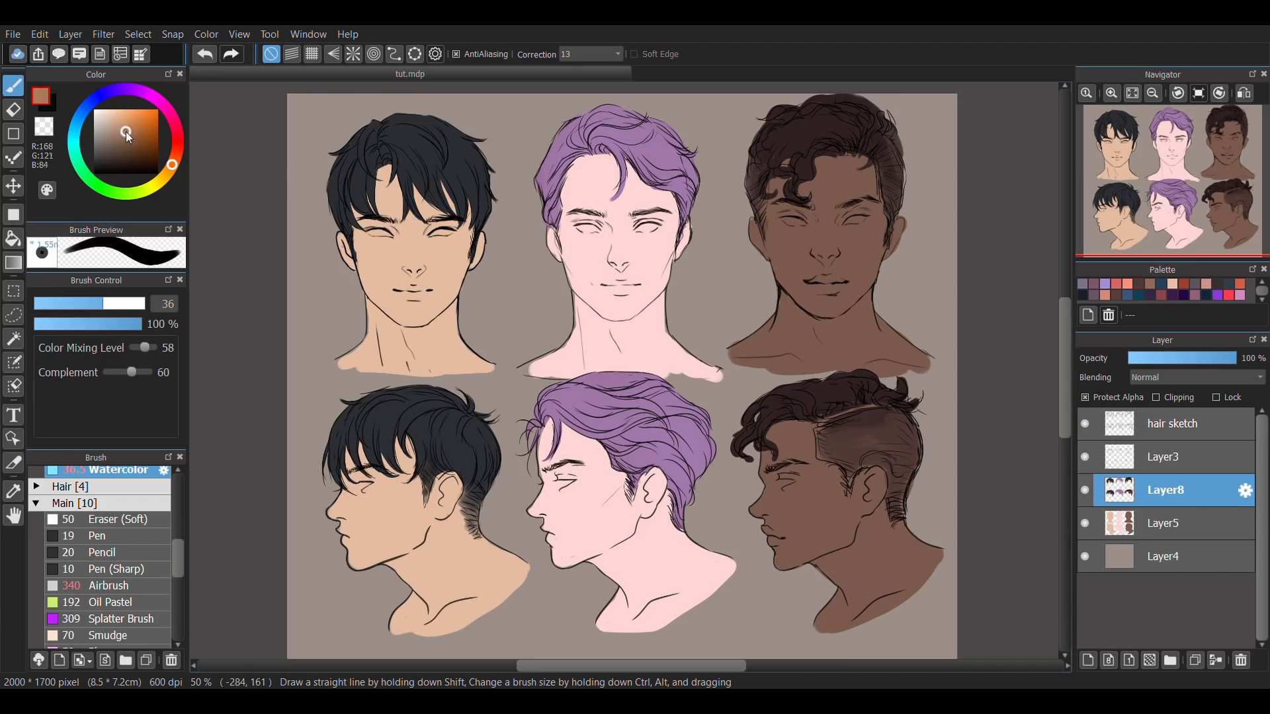
{"action": "left_click_drag", "start_coordinate": [128, 132], "coordinate": [178, 152]}
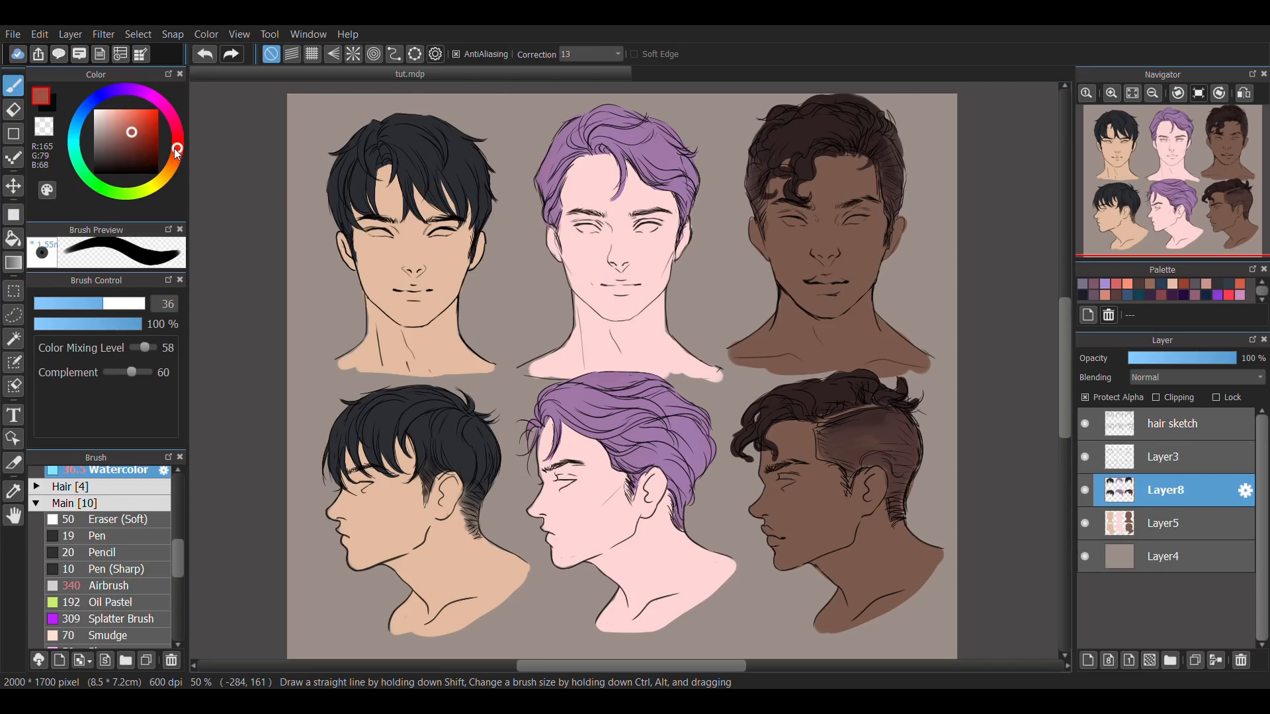
{"action": "left_click", "coordinate": [146, 587]}
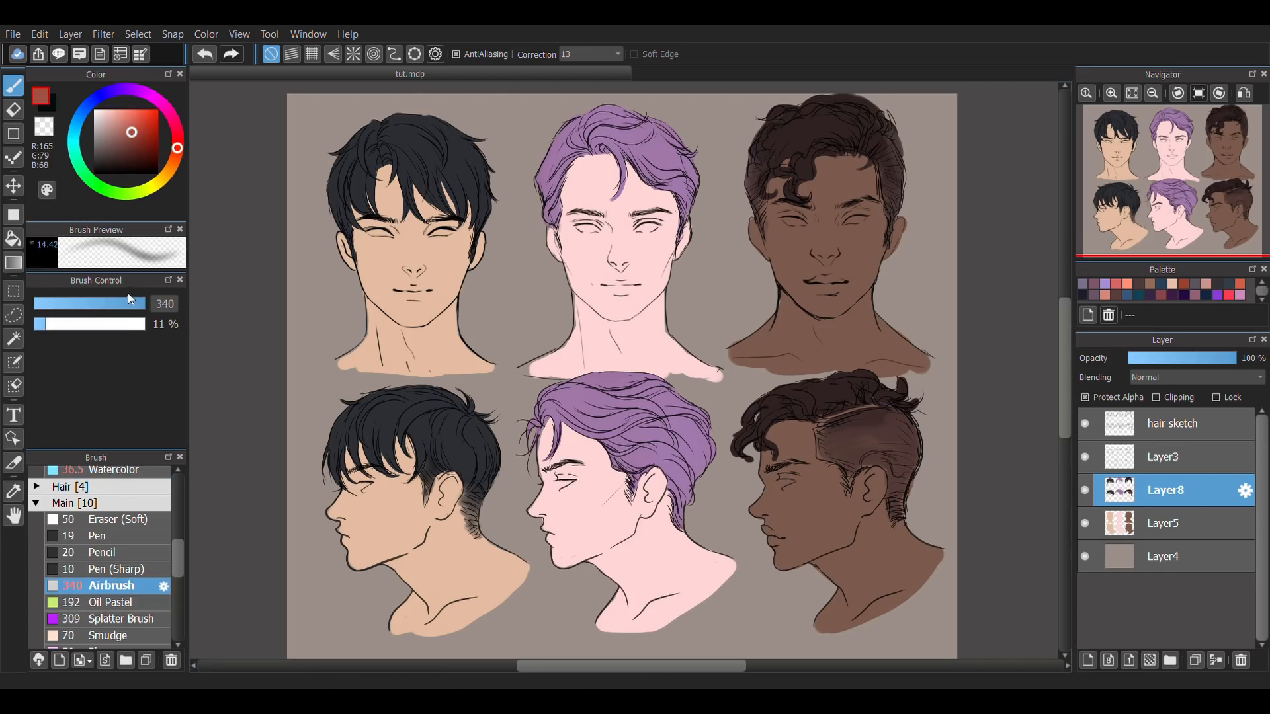
{"action": "left_click_drag", "start_coordinate": [172, 303], "coordinate": [182, 302]}
{"action": "mouse_move", "coordinate": [448, 226]}
{"action": "left_mouse_down"}
{"action": "mouse_move", "coordinate": [397, 218]}
{"action": "mouse_move", "coordinate": [410, 238]}
{"action": "mouse_move", "coordinate": [443, 211]}
{"action": "mouse_move", "coordinate": [465, 237]}
{"action": "mouse_move", "coordinate": [430, 279]}
{"action": "mouse_move", "coordinate": [433, 260]}
{"action": "left_mouse_up"}
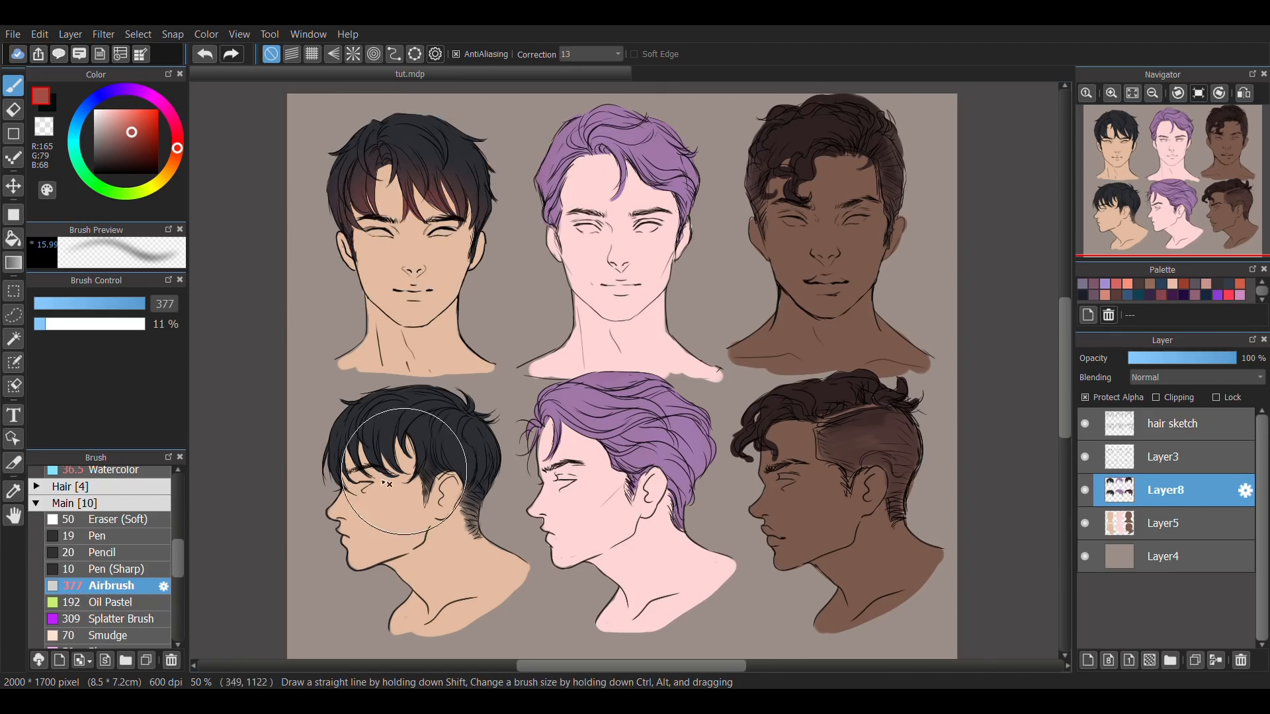
{"action": "left_click_drag", "start_coordinate": [403, 467], "coordinate": [370, 485]}
{"action": "left_click_drag", "start_coordinate": [164, 304], "coordinate": [180, 317]}
{"action": "mouse_move", "coordinate": [397, 463]}
{"action": "left_mouse_down"}
{"action": "mouse_move", "coordinate": [344, 489]}
{"action": "mouse_move", "coordinate": [430, 462]}
{"action": "mouse_move", "coordinate": [412, 486]}
{"action": "mouse_move", "coordinate": [437, 464]}
{"action": "left_mouse_up"}
Airbrush blue-grey highlights (RGB 96, 118, 149) at size 147 on both views of the first hairstyle, and pick a darker blue for the crown.
{"action": "left_click", "coordinate": [82, 113]}
{"action": "left_click", "coordinate": [116, 137]}
{"action": "mouse_move", "coordinate": [349, 162]}
{"action": "left_mouse_down"}
{"action": "mouse_move", "coordinate": [367, 141]}
{"action": "mouse_move", "coordinate": [483, 128]}
{"action": "left_mouse_up"}
{"action": "key", "text": "ctrl+z"}
{"action": "left_click_drag", "start_coordinate": [164, 304], "coordinate": [169, 314]}
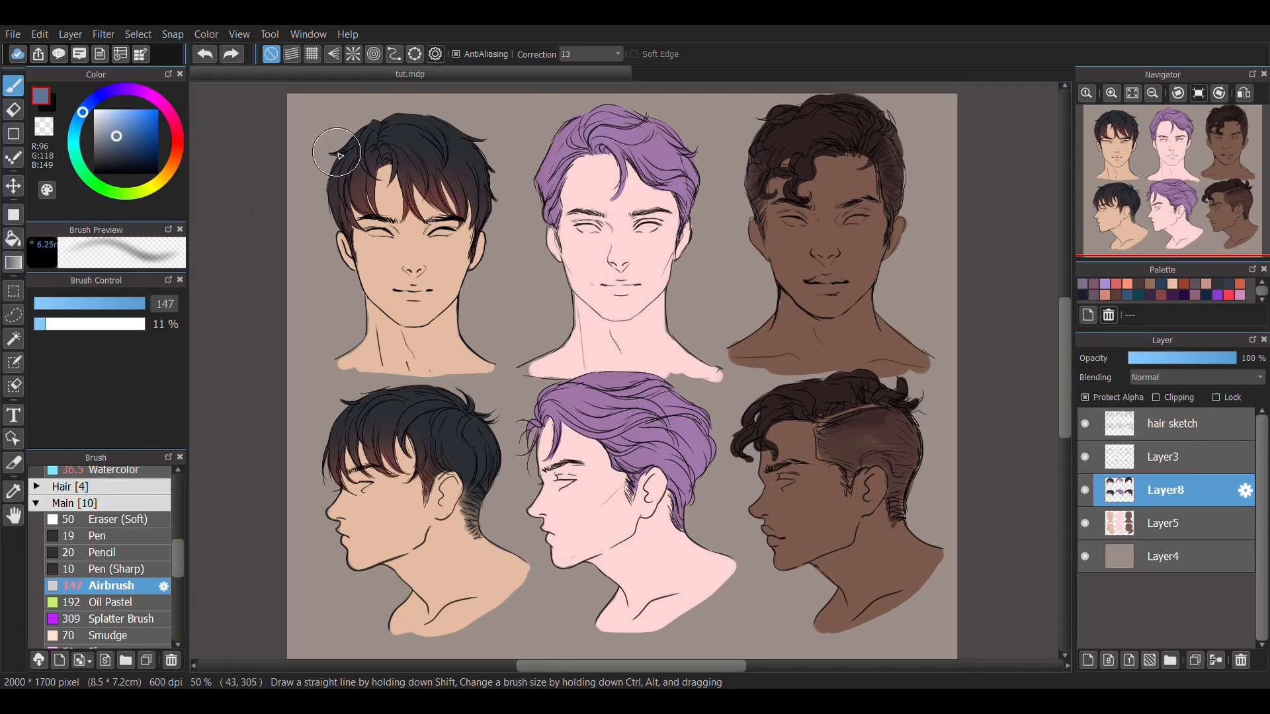
{"action": "mouse_move", "coordinate": [354, 148]}
{"action": "left_mouse_down"}
{"action": "mouse_move", "coordinate": [463, 149]}
{"action": "mouse_move", "coordinate": [512, 198]}
{"action": "left_mouse_up"}
{"action": "mouse_move", "coordinate": [426, 397]}
{"action": "left_mouse_down"}
{"action": "mouse_move", "coordinate": [419, 406]}
{"action": "mouse_move", "coordinate": [469, 435]}
{"action": "left_mouse_up"}
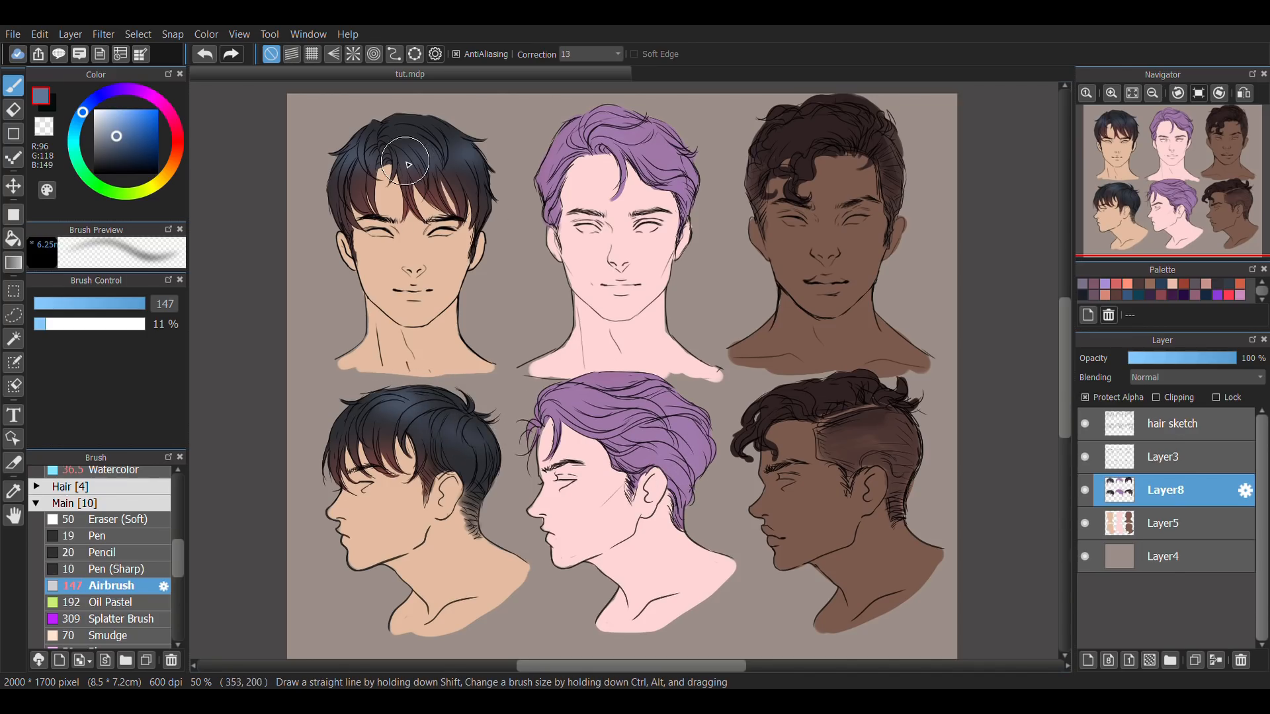
{"action": "left_click", "coordinate": [123, 160]}
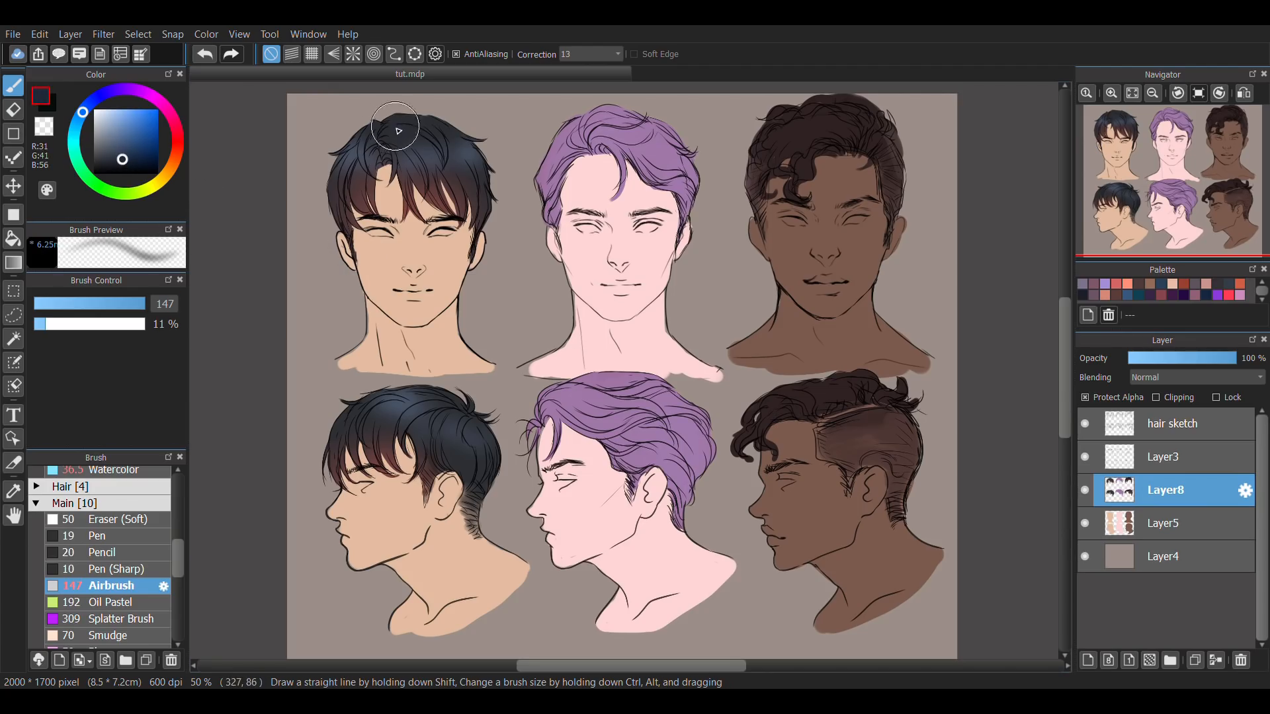
{"action": "left_click", "coordinate": [123, 166]}
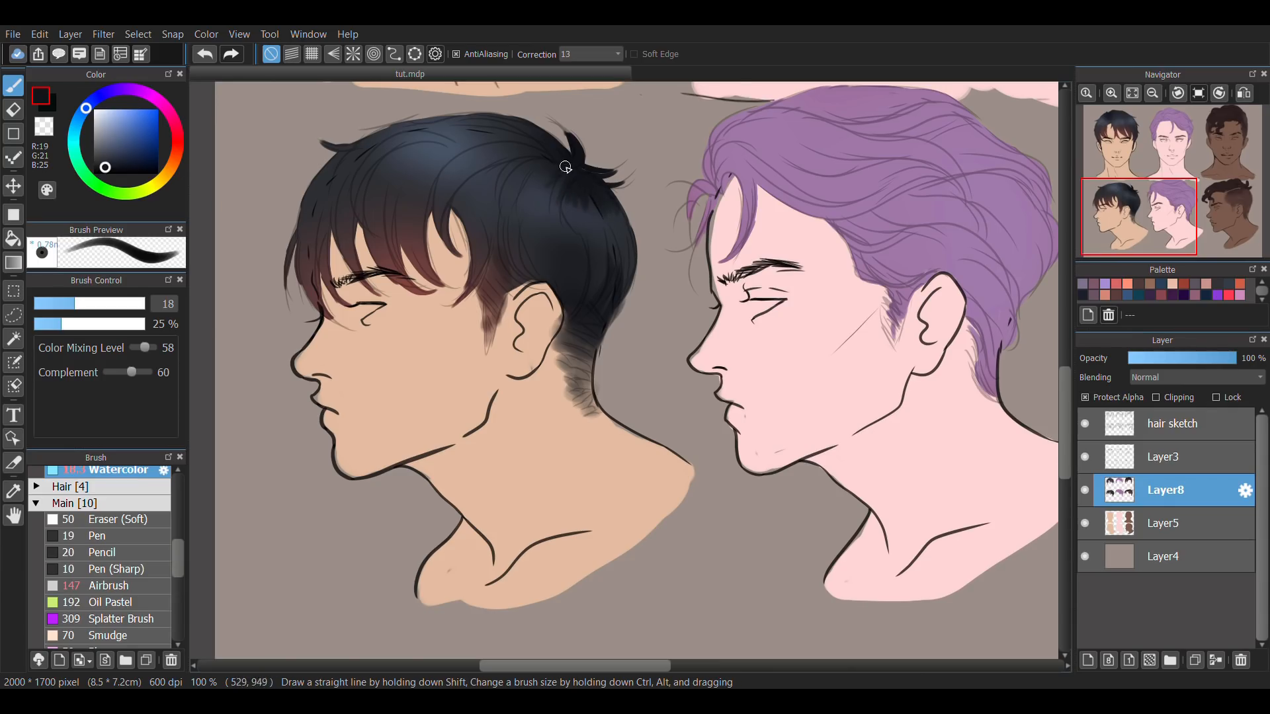
Paint fine strands over the side and top of the first profile hairstyle with a small Watercolor brush, using a sampled near-black (RGB 25, 27, 31).
{"action": "left_click", "coordinate": [59, 305]}
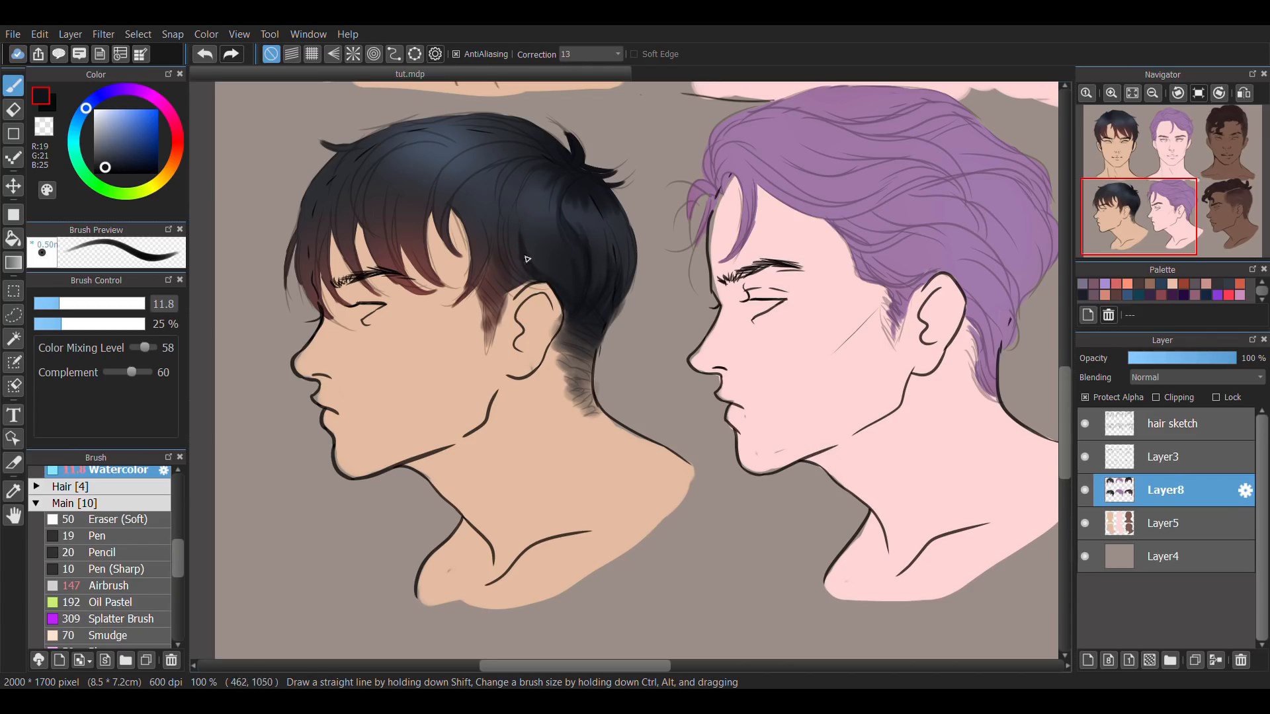
{"action": "right_click", "coordinate": [537, 175]}
{"action": "right_click", "coordinate": [531, 195]}
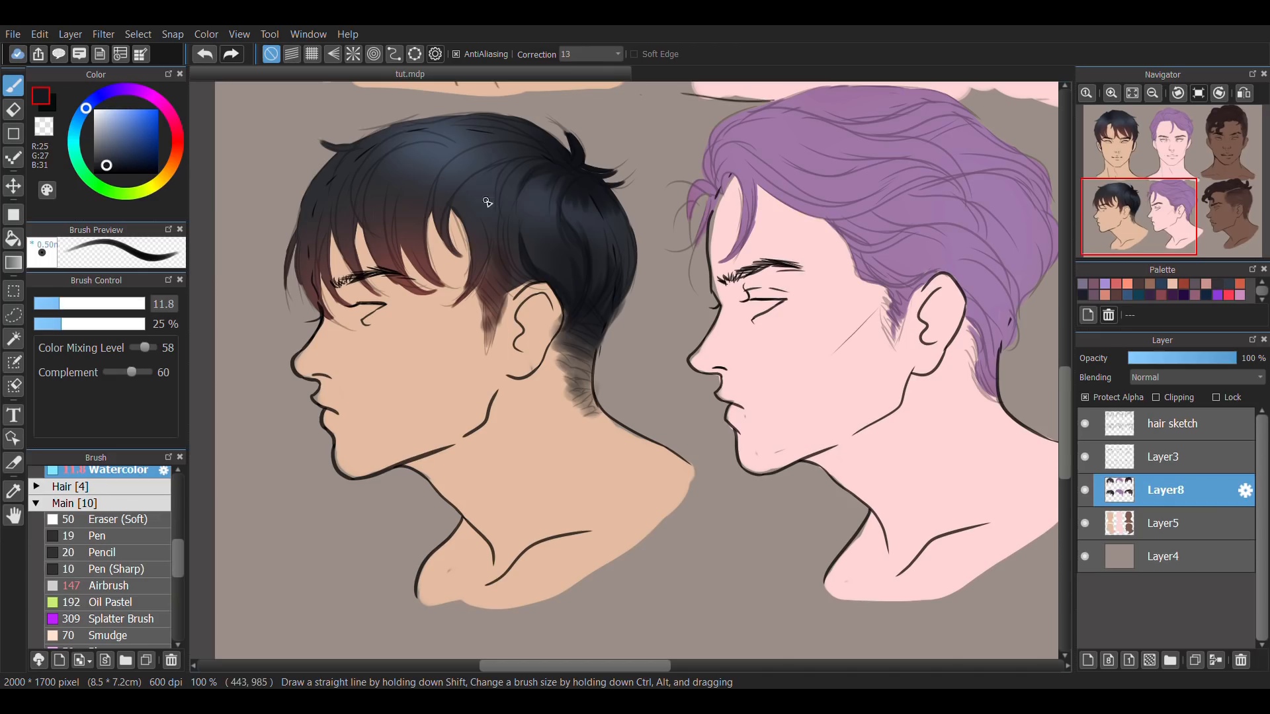
{"action": "left_click", "coordinate": [50, 305]}
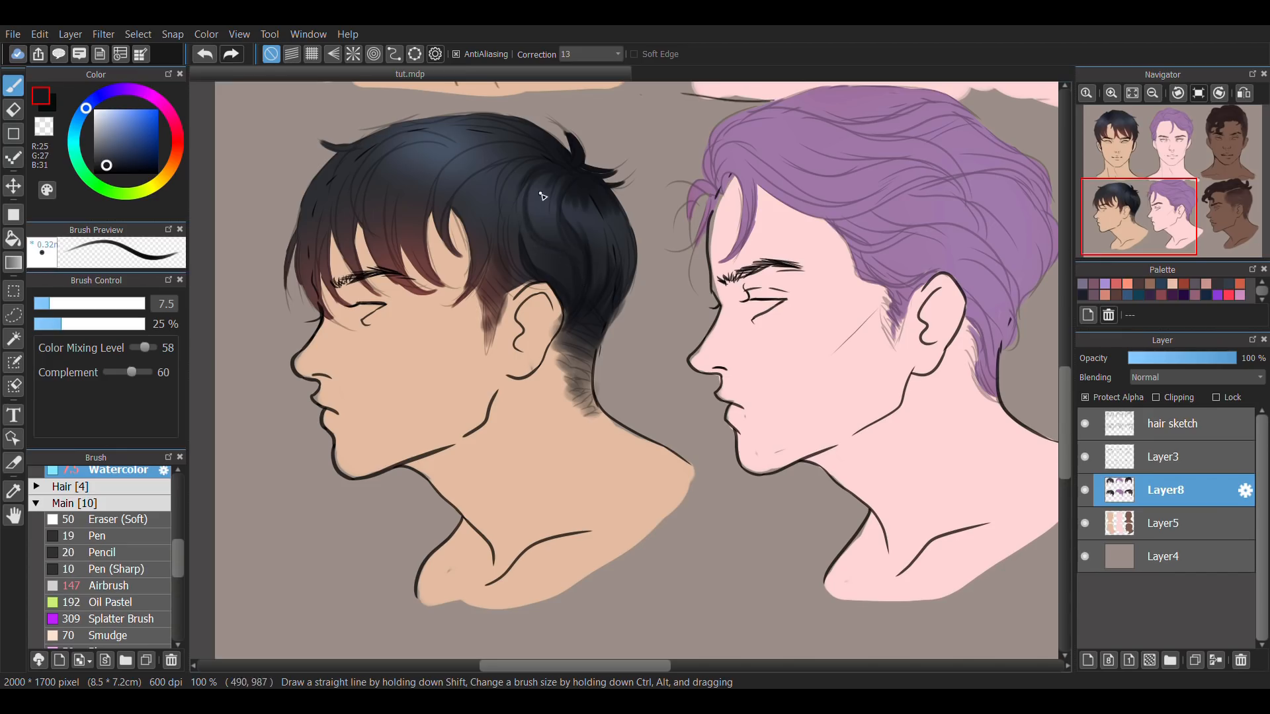
{"action": "key", "text": "]"}
{"action": "left_click_drag", "start_coordinate": [473, 188], "coordinate": [511, 160]}
{"action": "mouse_move", "coordinate": [391, 171]}
{"action": "left_mouse_down"}
{"action": "mouse_move", "coordinate": [411, 198]}
{"action": "mouse_move", "coordinate": [433, 175]}
{"action": "left_mouse_up"}
Paint strands over the front of the crown on the first profile hairstyle, sampling tones from the hair and adjusting the brush size.
{"action": "key", "text": "]"}
{"action": "left_click", "coordinate": [400, 197], "text": "alt"}
{"action": "left_click", "coordinate": [460, 142], "text": "alt"}
{"action": "key", "text": "["}
{"action": "left_click_drag", "start_coordinate": [383, 140], "coordinate": [344, 152]}
{"action": "left_click", "coordinate": [404, 171], "text": "alt"}
{"action": "key", "text": "["}
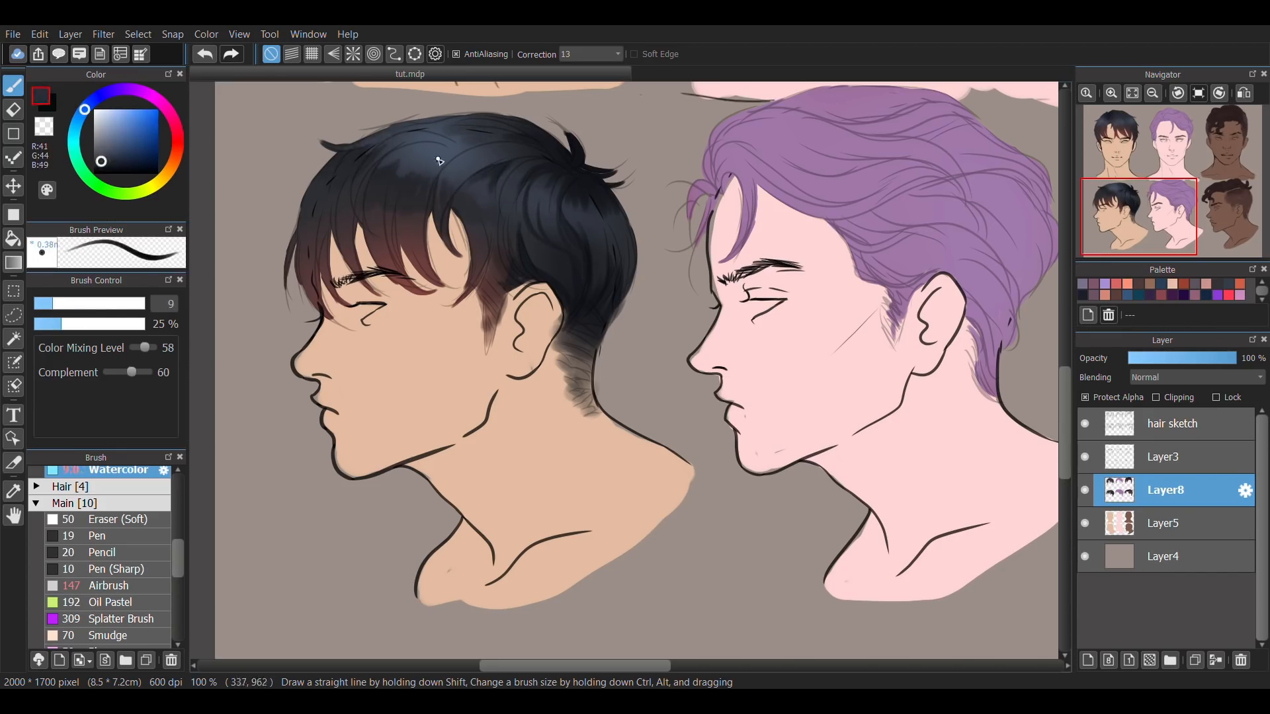
Deepen the strands above the fringe of the first profile hairstyle and paint blue-grey highlight strands (RGB 69, 82, 99) across the crown.
{"action": "mouse_move", "coordinate": [456, 182]}
{"action": "left_mouse_down"}
{"action": "mouse_move", "coordinate": [481, 230]}
{"action": "mouse_move", "coordinate": [477, 283]}
{"action": "mouse_move", "coordinate": [669, 298]}
{"action": "mouse_move", "coordinate": [232, 273]}
{"action": "left_mouse_up"}
{"action": "left_click", "coordinate": [507, 213], "text": "alt"}
{"action": "left_click", "coordinate": [376, 228], "text": "alt"}
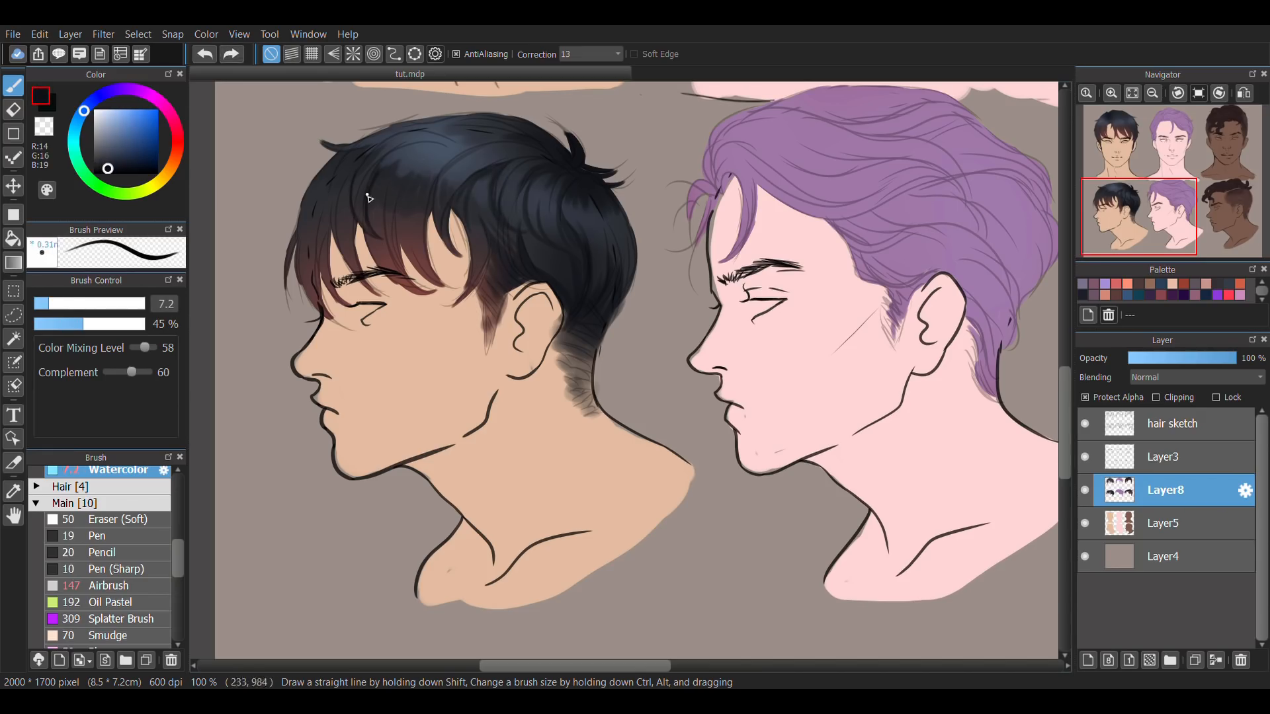
{"action": "mouse_move", "coordinate": [371, 169]}
{"action": "left_mouse_down"}
{"action": "mouse_move", "coordinate": [462, 141]}
{"action": "mouse_move", "coordinate": [347, 172]}
{"action": "left_mouse_up"}
{"action": "key", "text": "["}
{"action": "left_click", "coordinate": [405, 143], "text": "alt"}
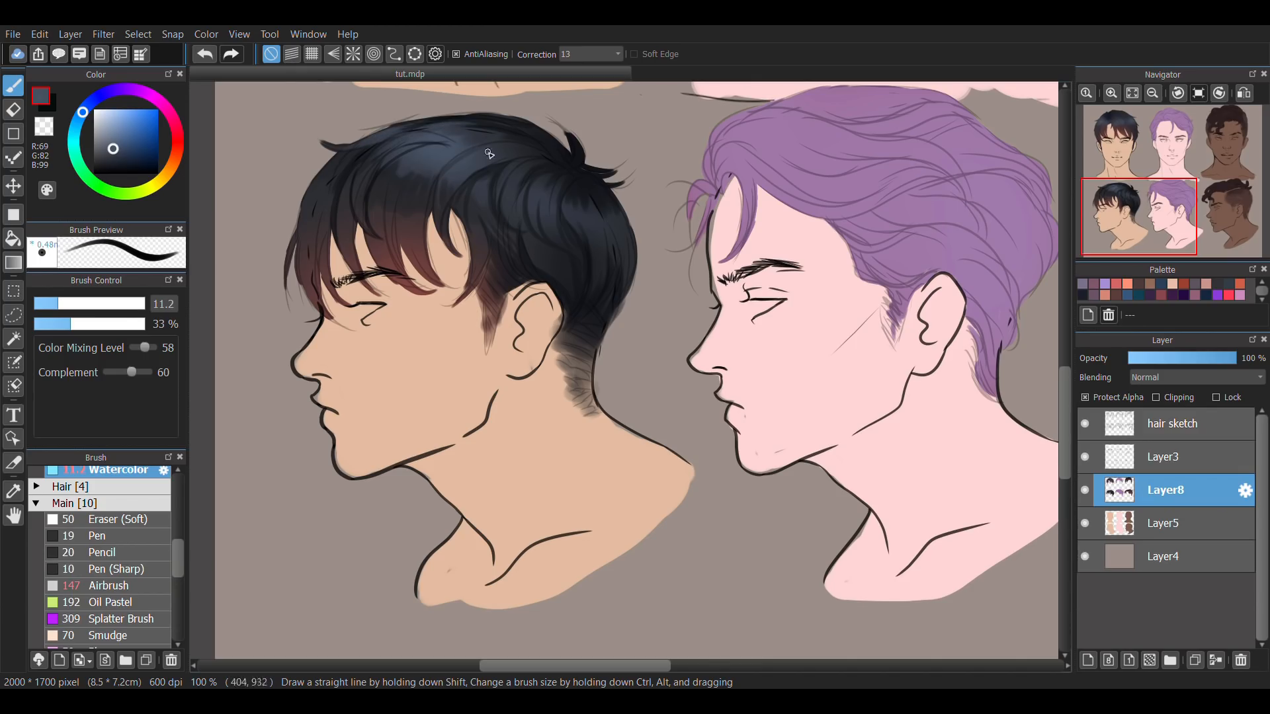
{"action": "left_click_drag", "start_coordinate": [540, 185], "coordinate": [572, 209]}
Turn off alpha protection on Layer8, mirror the canvas and refine the first profile hair's outline with a 6.4 Watercolor brush.
{"action": "left_click", "coordinate": [1084, 398]}
{"action": "left_click", "coordinate": [1243, 93]}
{"action": "key", "text": "["}
{"action": "key", "text": "["}
{"action": "left_click", "coordinate": [877, 139], "text": "alt"}
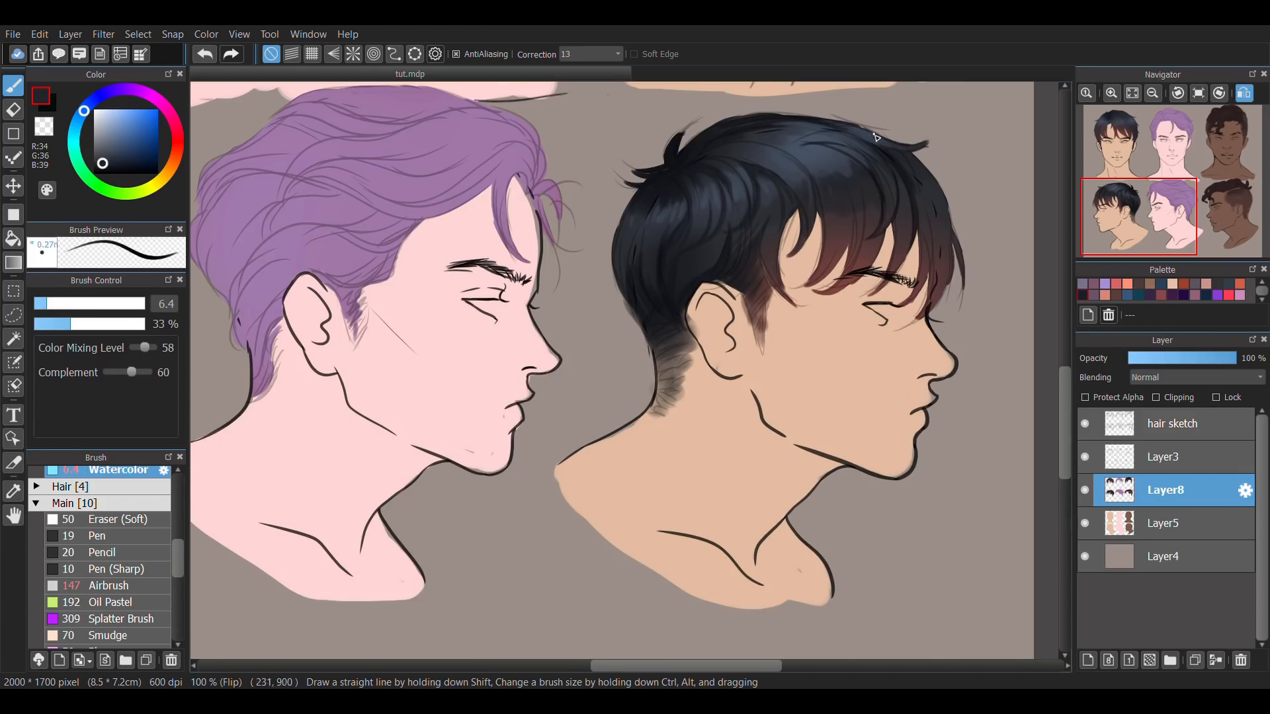
Clean up the back and crown outline of the first profile hairstyle with the eraser and brush, then unmirror the canvas.
{"action": "key", "text": "e"}
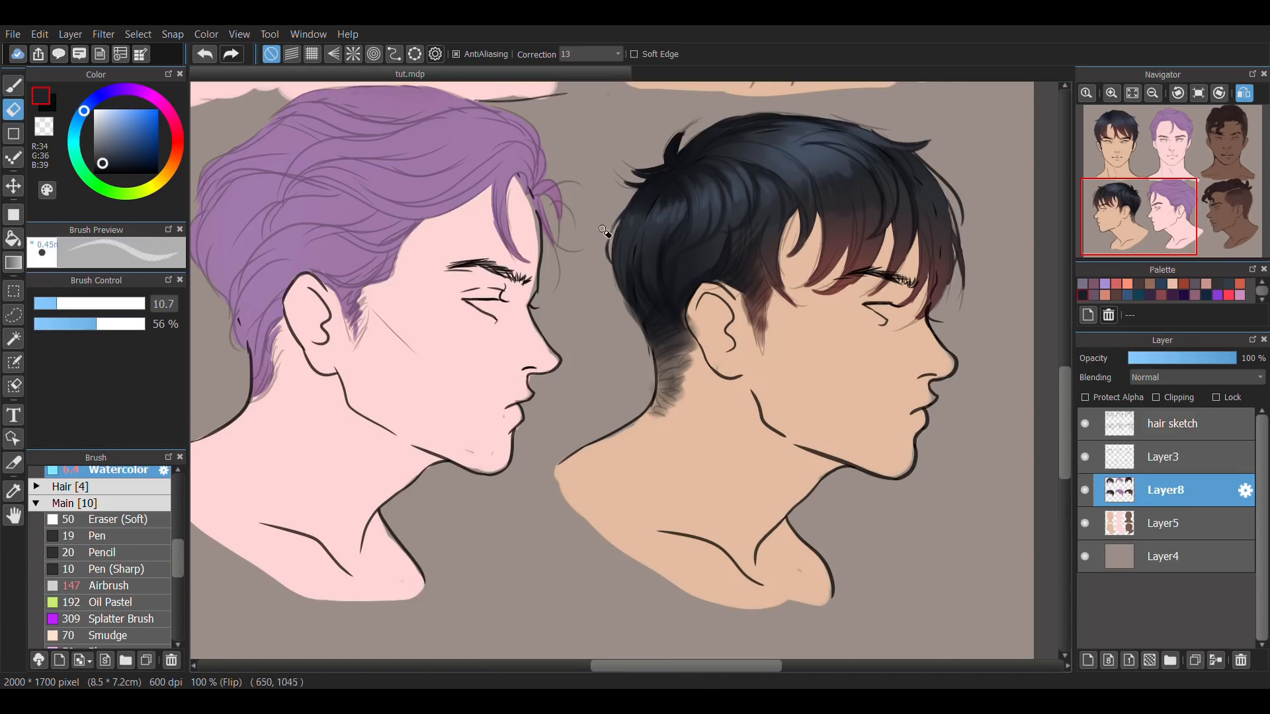
{"action": "key", "text": "b"}
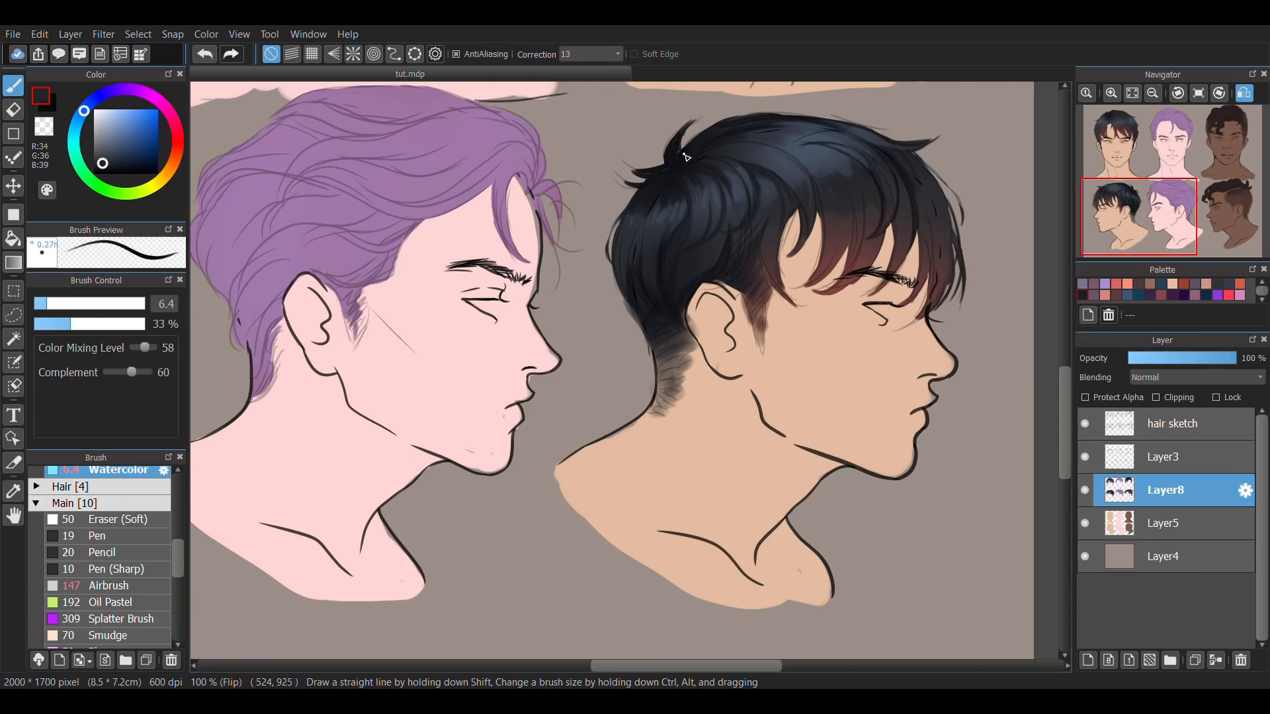
{"action": "key", "text": "e"}
{"action": "mouse_move", "coordinate": [664, 164]}
{"action": "left_mouse_down"}
{"action": "mouse_move", "coordinate": [616, 184]}
{"action": "mouse_move", "coordinate": [707, 128]}
{"action": "mouse_move", "coordinate": [787, 114]}
{"action": "left_mouse_up"}
{"action": "key", "text": "b"}
{"action": "left_click", "coordinate": [1244, 94]}
Paint strands through the fringe of the first profile hairstyle, using Watercolor at size 17 and 24% opacity for the front strands.
{"action": "left_click", "coordinate": [378, 178], "text": "alt"}
{"action": "mouse_move", "coordinate": [387, 171]}
{"action": "left_mouse_down"}
{"action": "mouse_move", "coordinate": [372, 234]}
{"action": "mouse_move", "coordinate": [426, 285]}
{"action": "left_mouse_up"}
{"action": "left_click", "coordinate": [72, 303]}
{"action": "left_click", "coordinate": [60, 324]}
{"action": "left_click_drag", "start_coordinate": [306, 199], "coordinate": [309, 274]}
{"action": "left_click", "coordinate": [311, 271], "text": "alt"}
Hide the hair sketch layer and blend the first profile's sideburn into the skin with the FurTexture brush at size 23 and 33% opacity.
{"action": "left_click", "coordinate": [37, 487]}
{"action": "left_click_drag", "start_coordinate": [180, 562], "coordinate": [181, 548]}
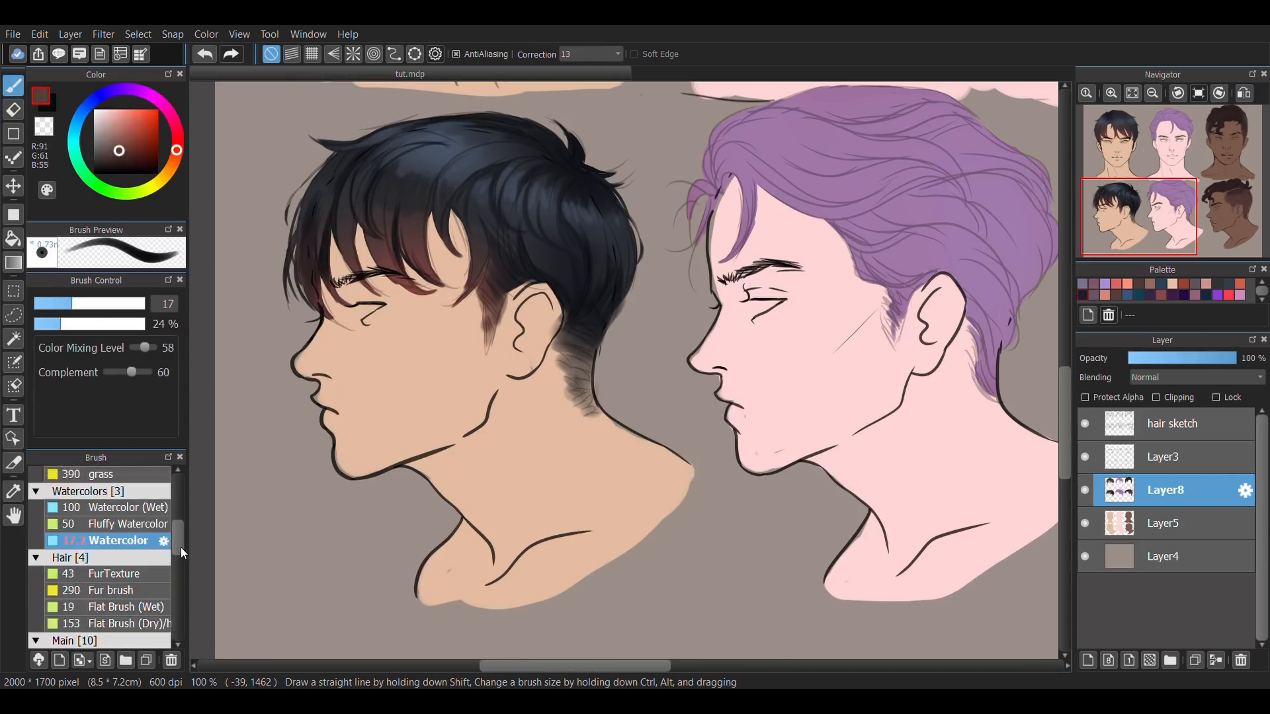
{"action": "left_click", "coordinate": [109, 577]}
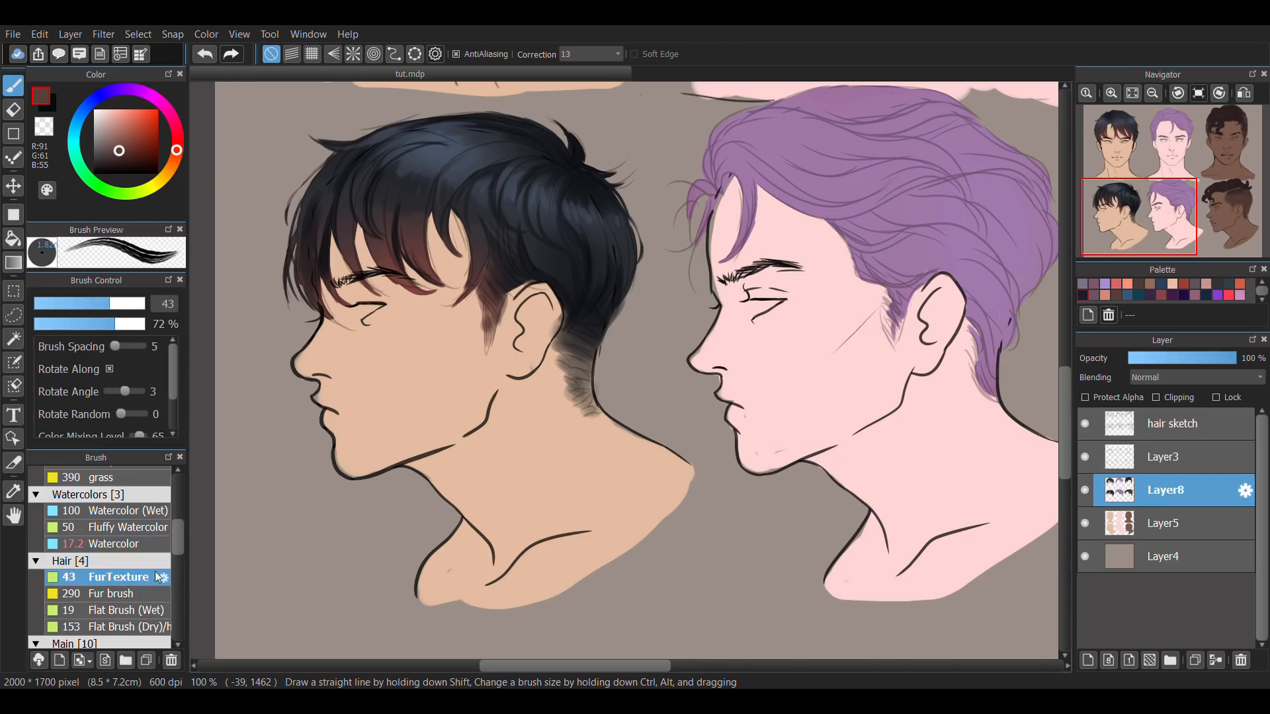
{"action": "left_click", "coordinate": [472, 294], "text": "alt"}
{"action": "left_click", "coordinate": [1085, 423]}
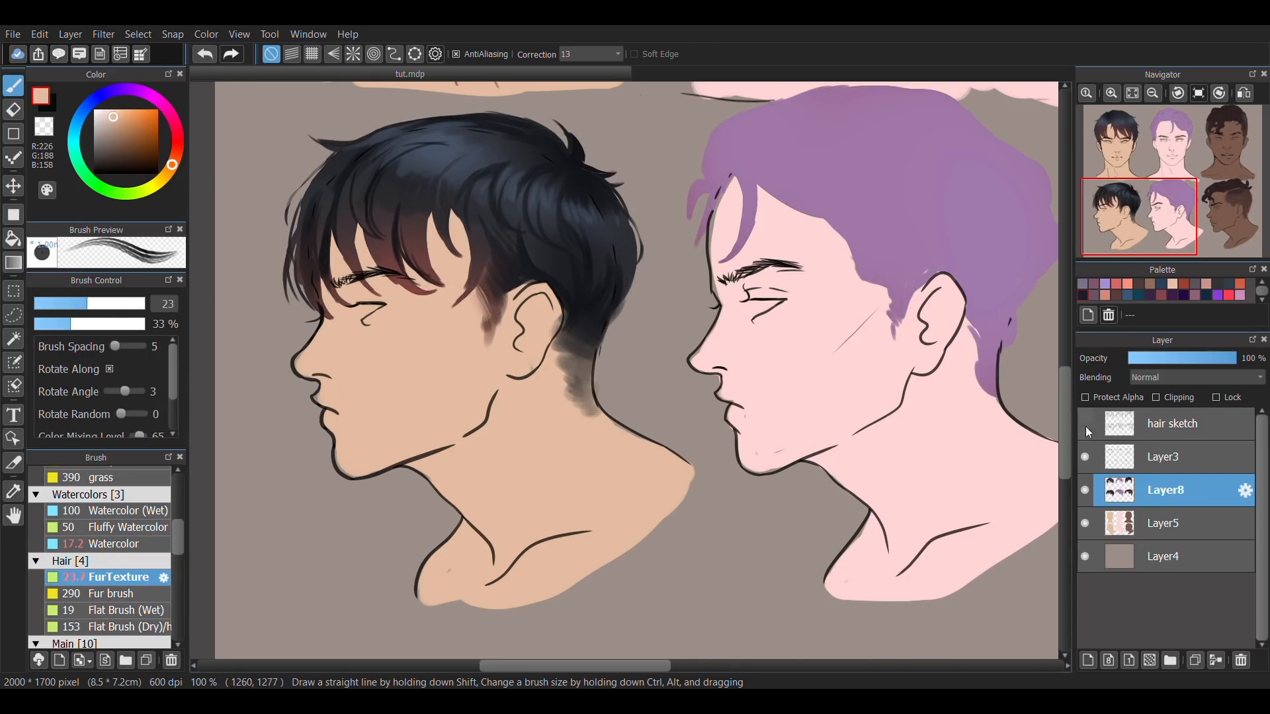
{"action": "left_click", "coordinate": [478, 314], "text": "alt"}
{"action": "left_click", "coordinate": [476, 322], "text": "alt"}
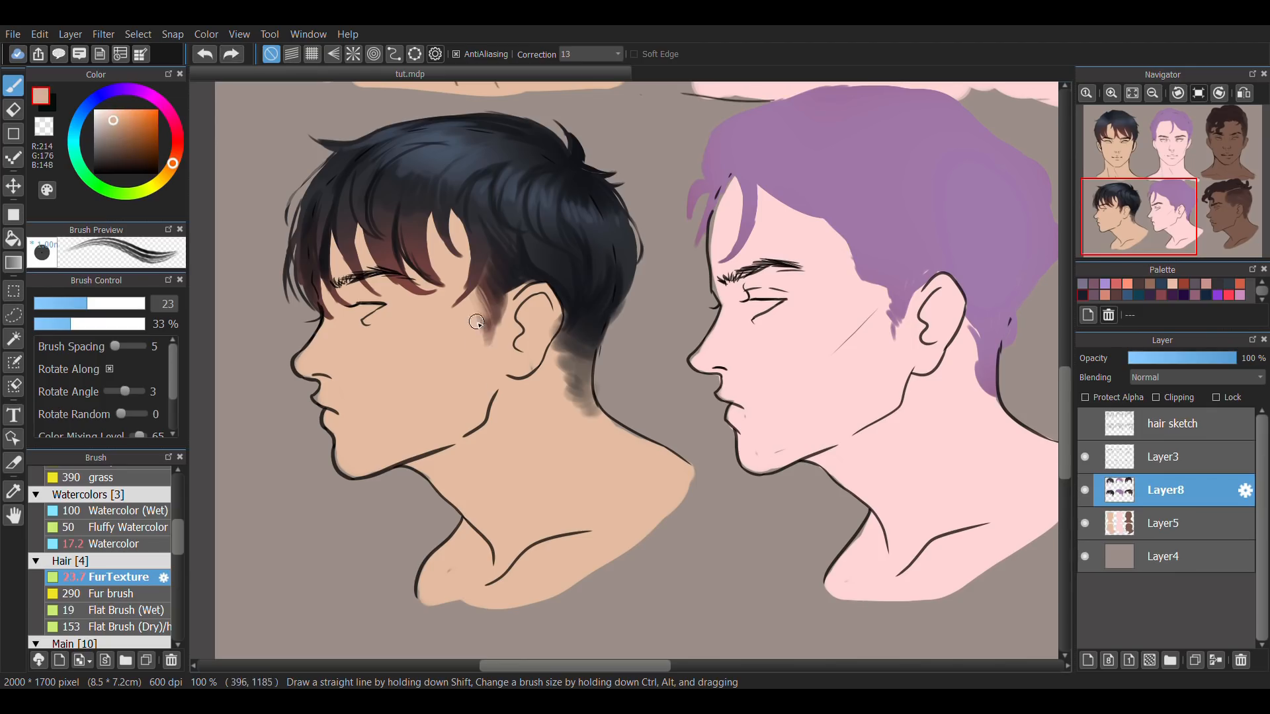
{"action": "left_click", "coordinate": [501, 289], "text": "alt"}
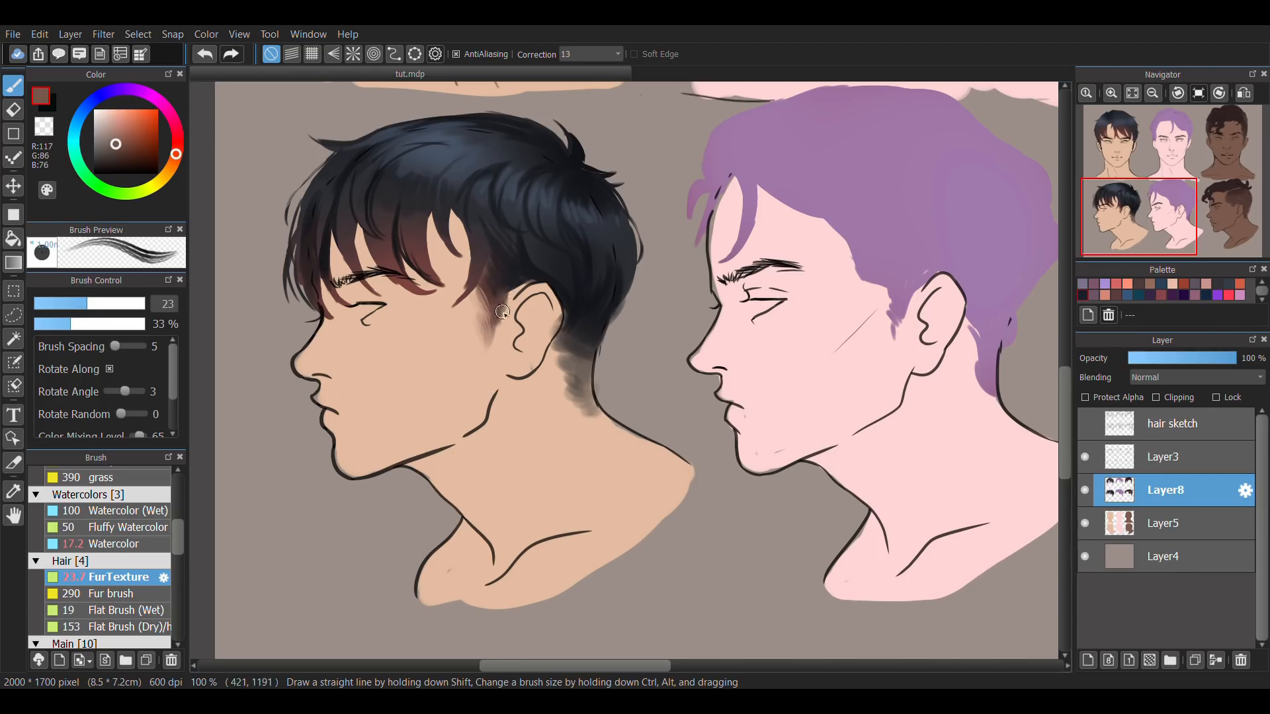
{"action": "left_click", "coordinate": [508, 281], "text": "alt"}
{"action": "left_click", "coordinate": [465, 332], "text": "alt"}
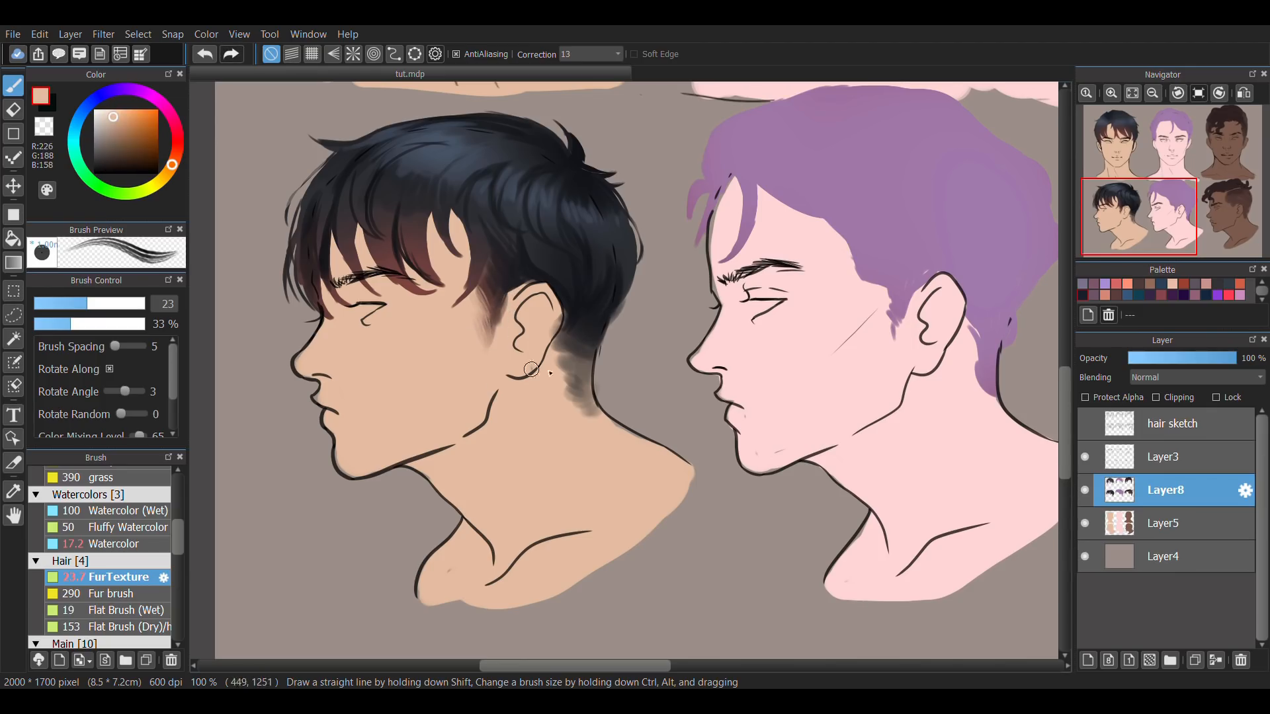
Soften the nape fade of the first profile hairstyle with FurTexture strokes, using sampled skin, mid-brown and dark hair colours.
{"action": "left_click", "coordinate": [567, 349], "text": "alt"}
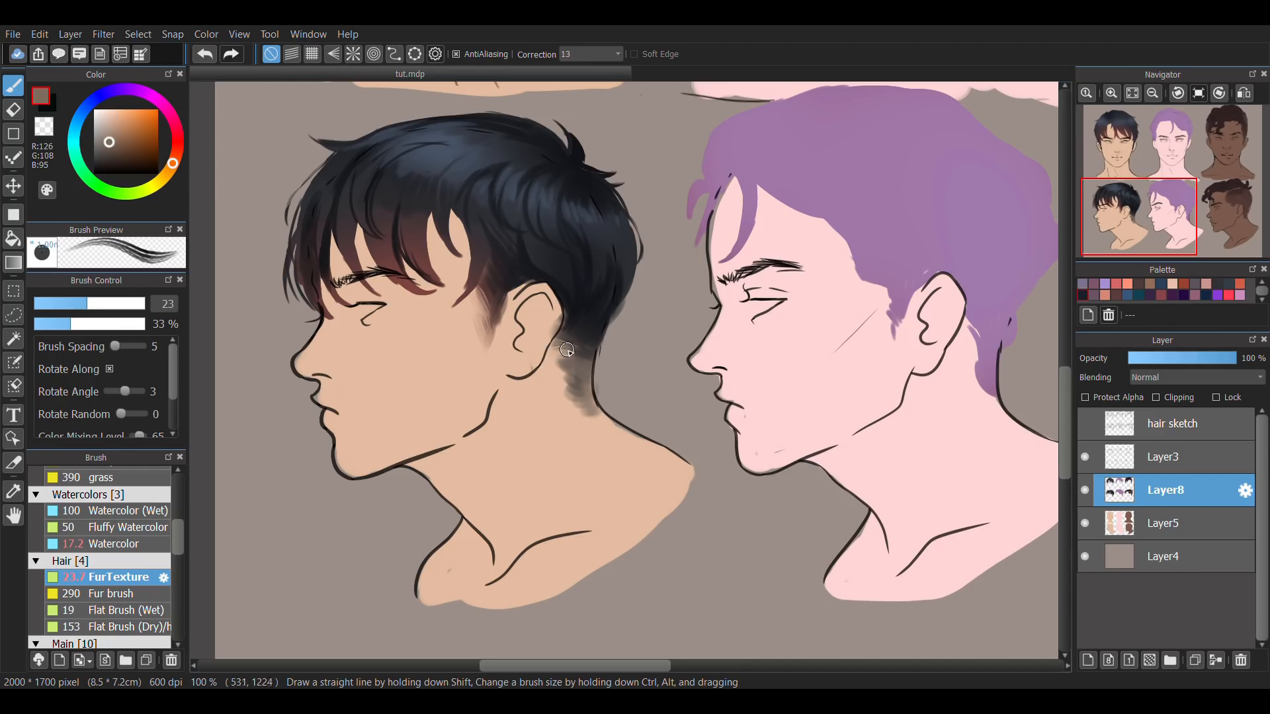
{"action": "left_click", "coordinate": [573, 375], "text": "alt"}
{"action": "left_click", "coordinate": [574, 371], "text": "alt"}
{"action": "left_click_drag", "start_coordinate": [571, 371], "coordinate": [558, 359]}
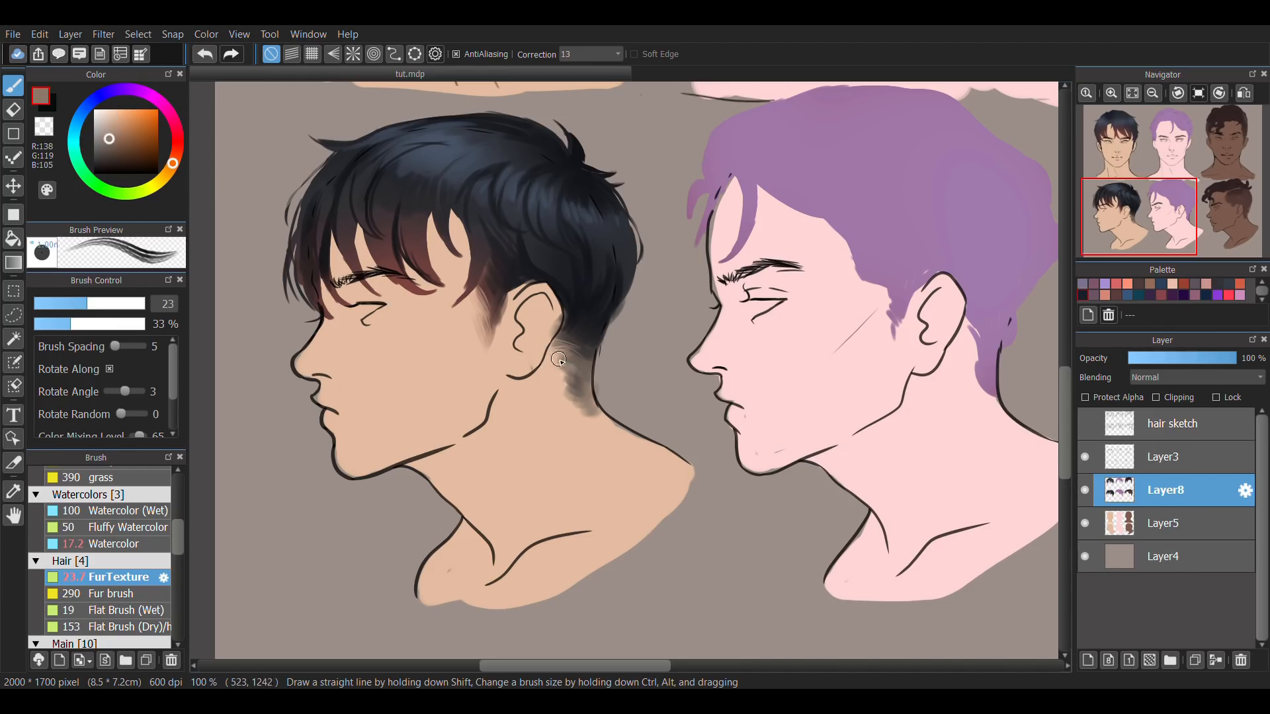
{"action": "left_click", "coordinate": [559, 383], "text": "alt"}
{"action": "left_click", "coordinate": [569, 374], "text": "alt"}
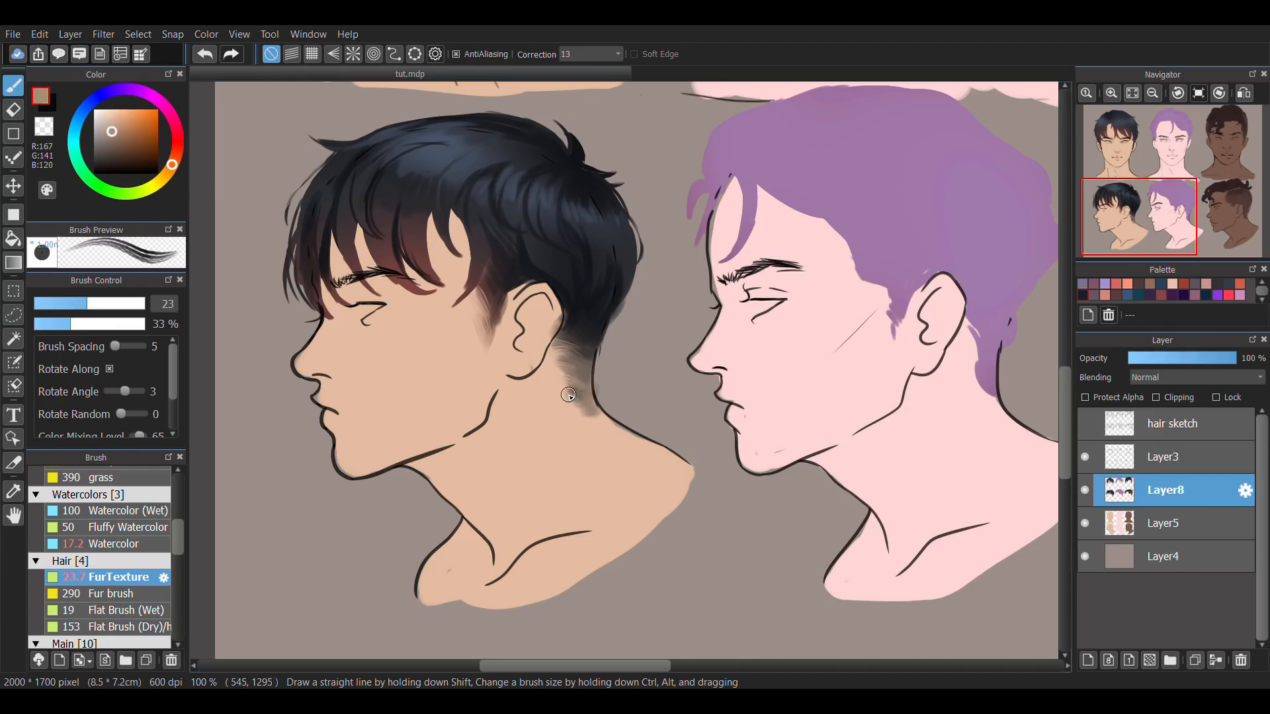
{"action": "left_click", "coordinate": [566, 394], "text": "alt"}
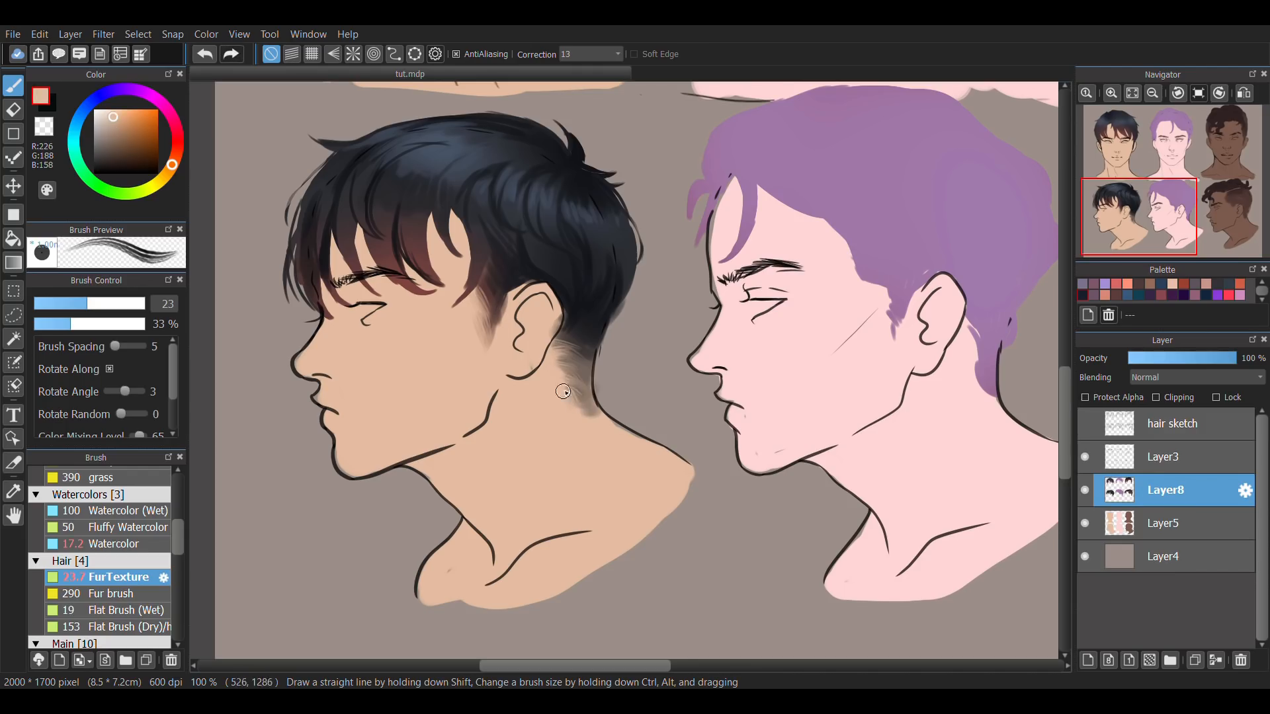
{"action": "left_click", "coordinate": [578, 343], "text": "alt"}
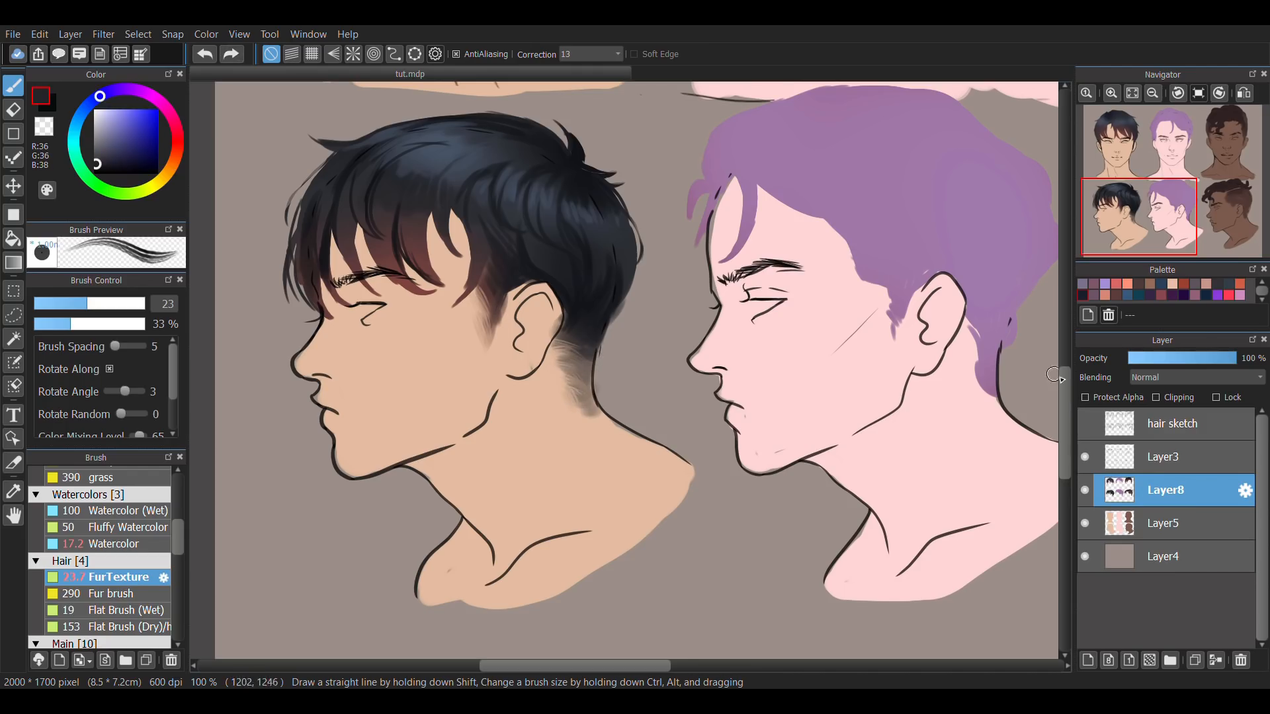
{"action": "left_click", "coordinate": [563, 341], "text": "alt"}
{"action": "left_click", "coordinate": [583, 319], "text": "alt"}
{"action": "left_click_drag", "start_coordinate": [619, 297], "coordinate": [590, 357]}
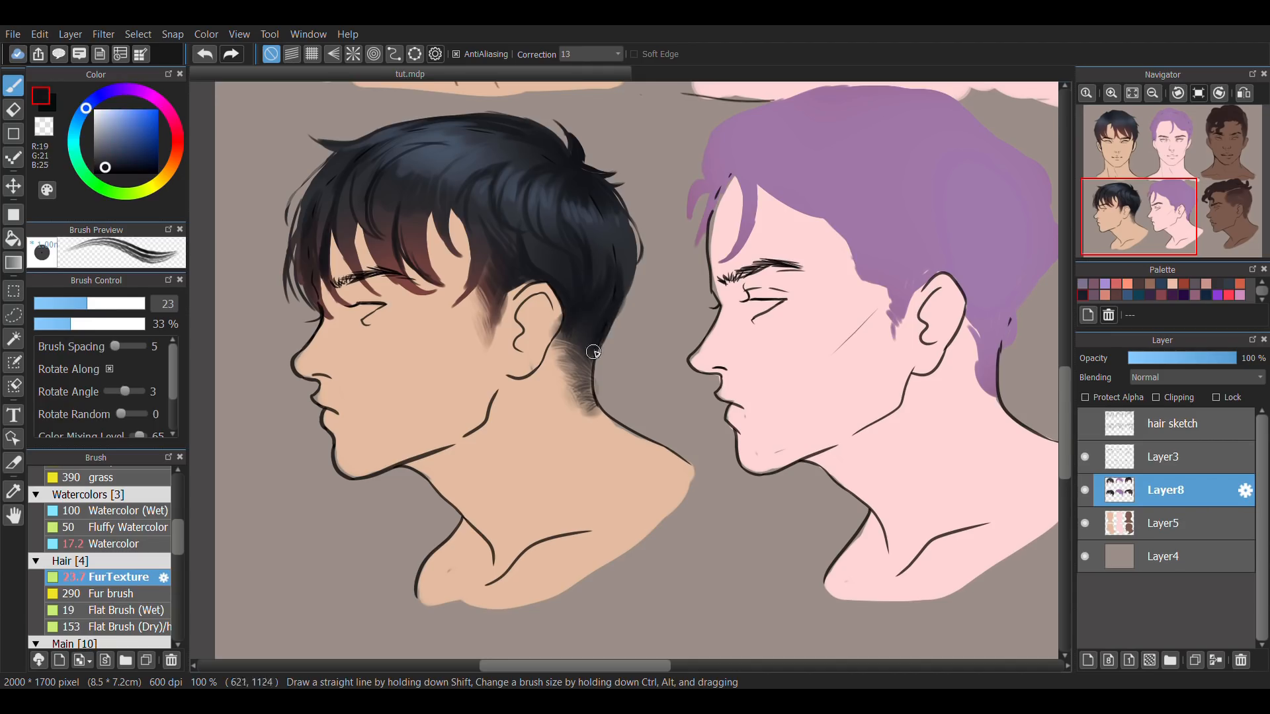
Mirror the canvas and paint loose strands beside the first profile's fringe with Watercolor at size 7.2, trimming with the eraser at size 14.3 and 73% opacity.
{"action": "key", "text": "e"}
{"action": "key", "text": "h"}
{"action": "key", "text": "b"}
{"action": "left_click", "coordinate": [113, 544]}
{"action": "left_click", "coordinate": [779, 228], "text": "alt"}
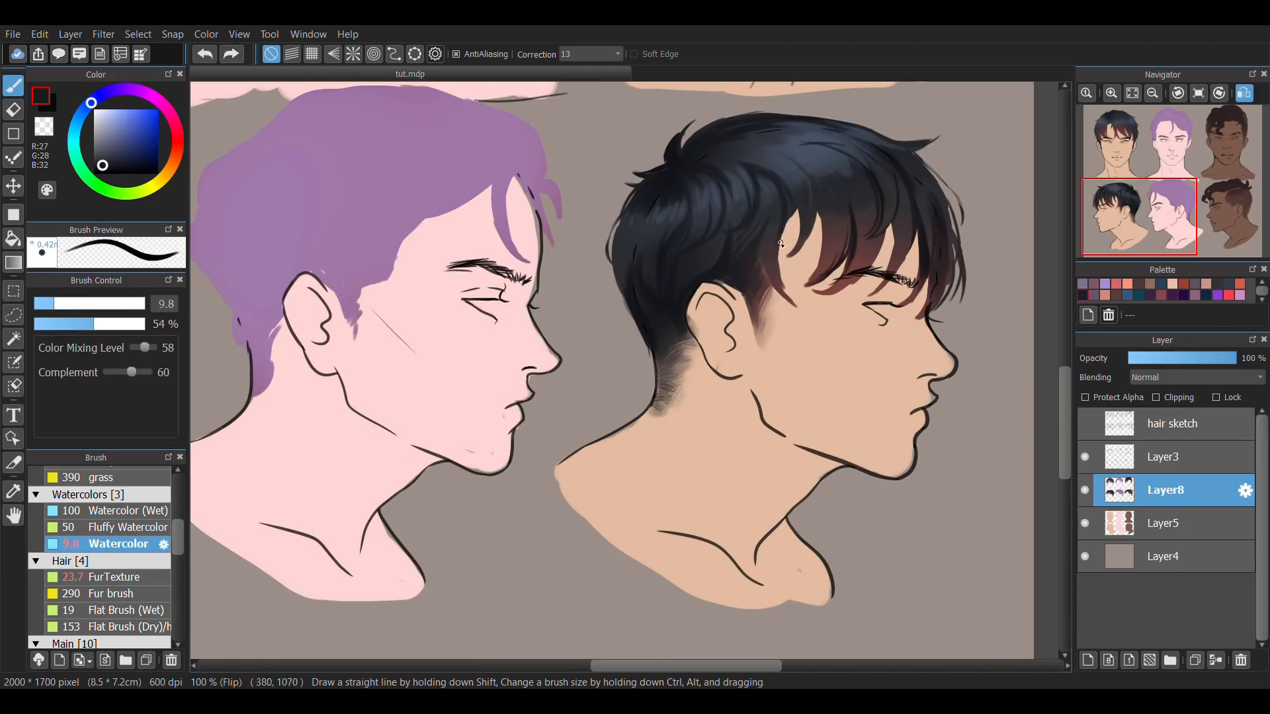
{"action": "left_click", "coordinate": [49, 304]}
{"action": "left_click_drag", "start_coordinate": [779, 230], "coordinate": [809, 310]}
{"action": "key", "text": "e"}
{"action": "left_click", "coordinate": [67, 324]}
{"action": "left_click", "coordinate": [64, 306]}
{"action": "left_click", "coordinate": [117, 324]}
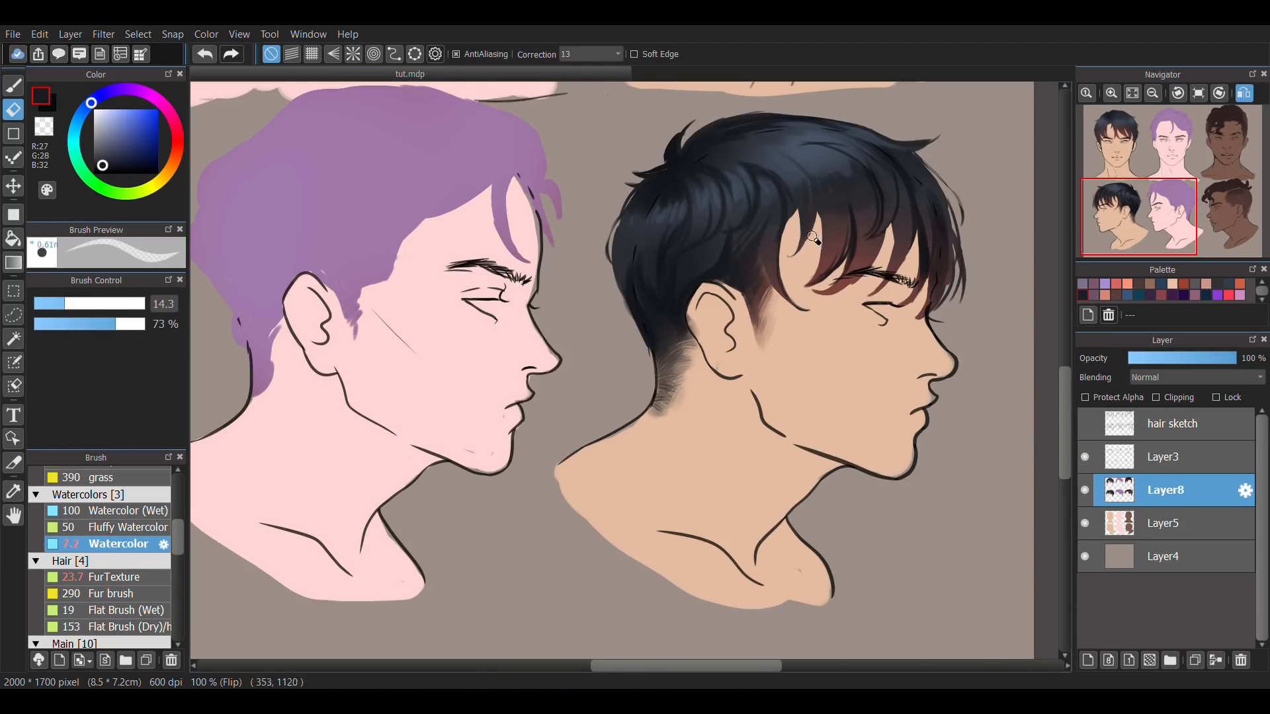
Paint thin strands over the fringe and crown of the first profile hairstyle with colours sampled from the hair, using Watercolor at 54% opacity.
{"action": "key", "text": "b"}
{"action": "left_click", "coordinate": [924, 294], "text": "alt"}
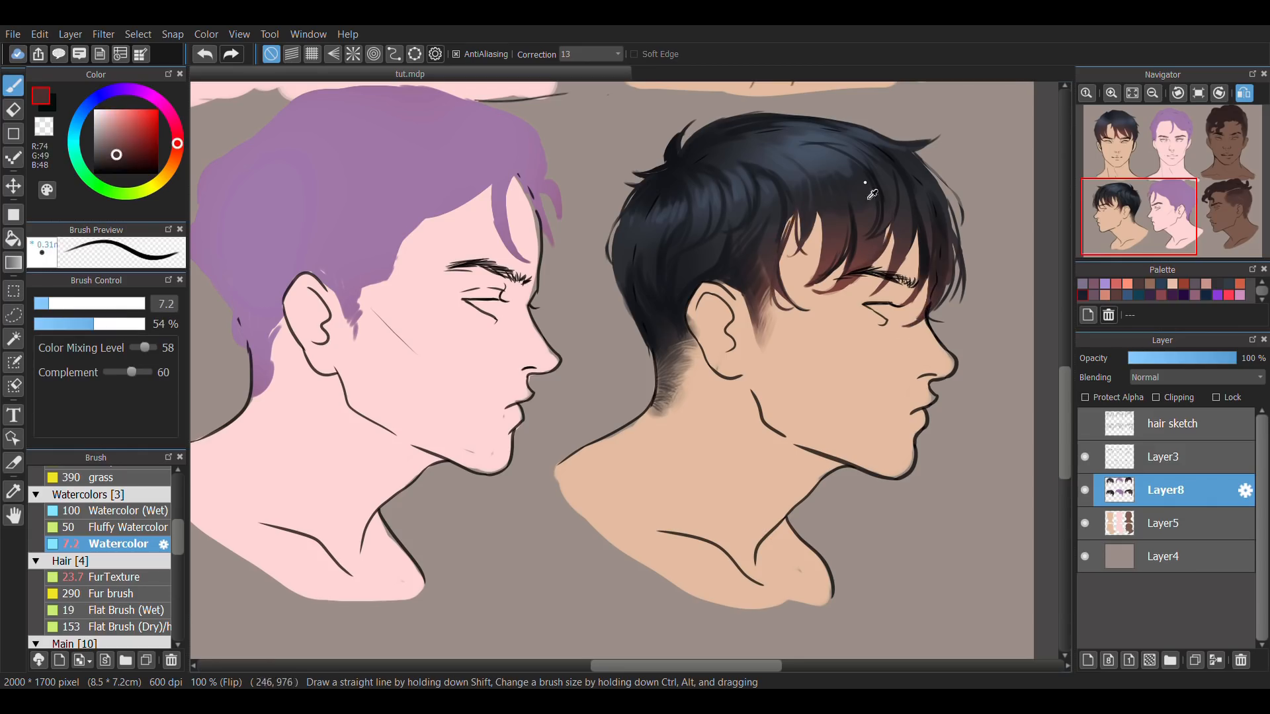
{"action": "left_click", "coordinate": [733, 162], "text": "alt"}
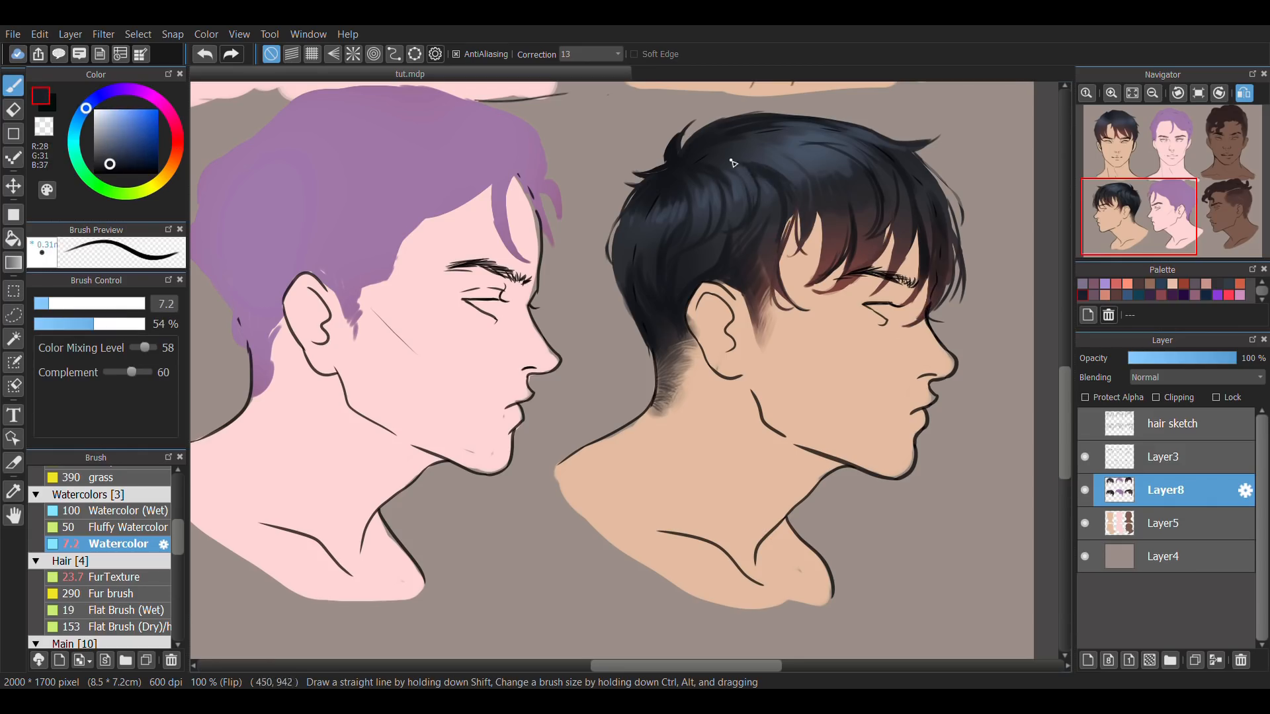
{"action": "left_click", "coordinate": [865, 191], "text": "alt"}
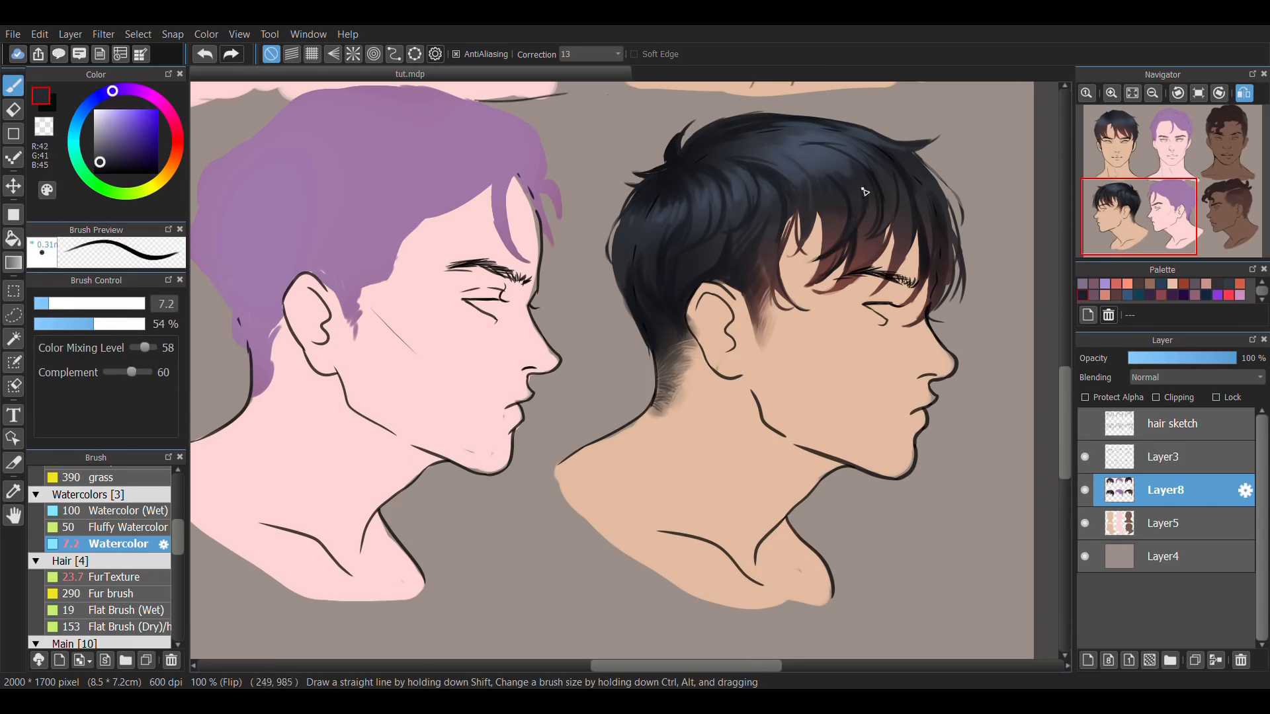
{"action": "left_click", "coordinate": [861, 283], "text": "alt"}
{"action": "key", "text": "e"}
Soften the fringe tips of the first profile hairstyle with the Smudge brush at size 70 and 44% opacity, undoing unwanted strokes.
{"action": "scroll", "coordinate": [179, 558], "scroll_direction": "down", "scroll_amount": 5}
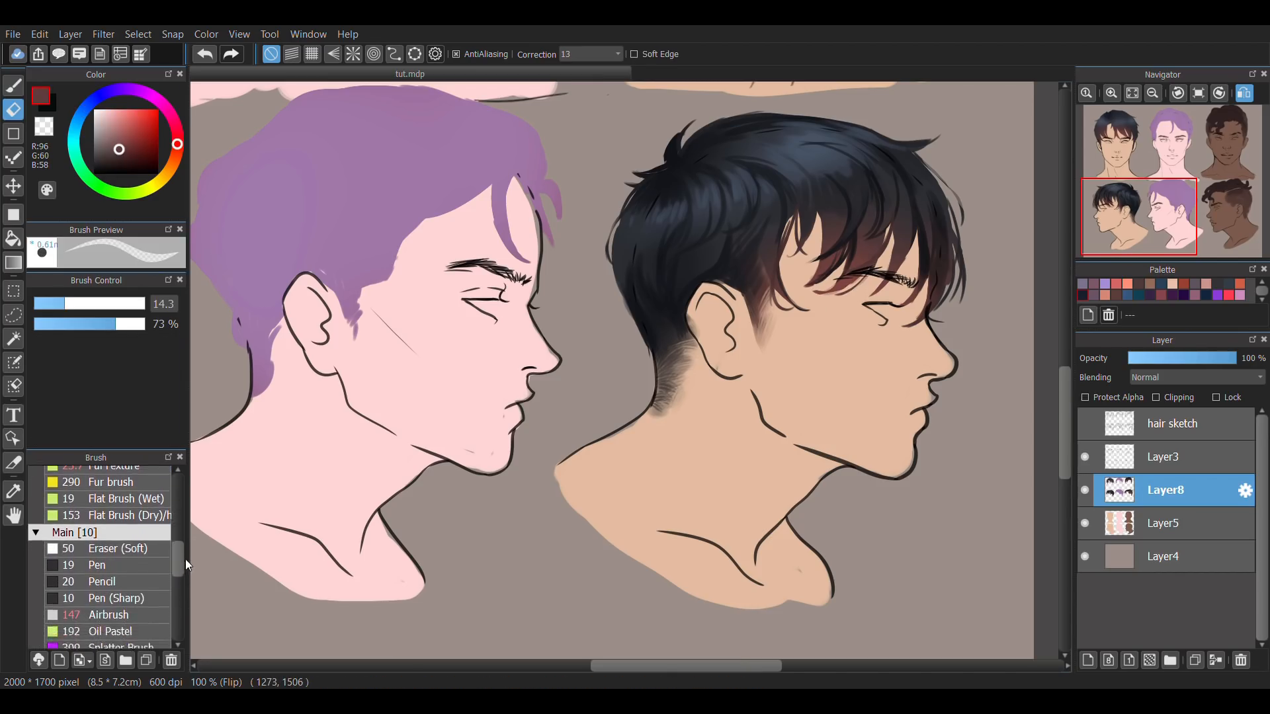
{"action": "left_click", "coordinate": [164, 599]}
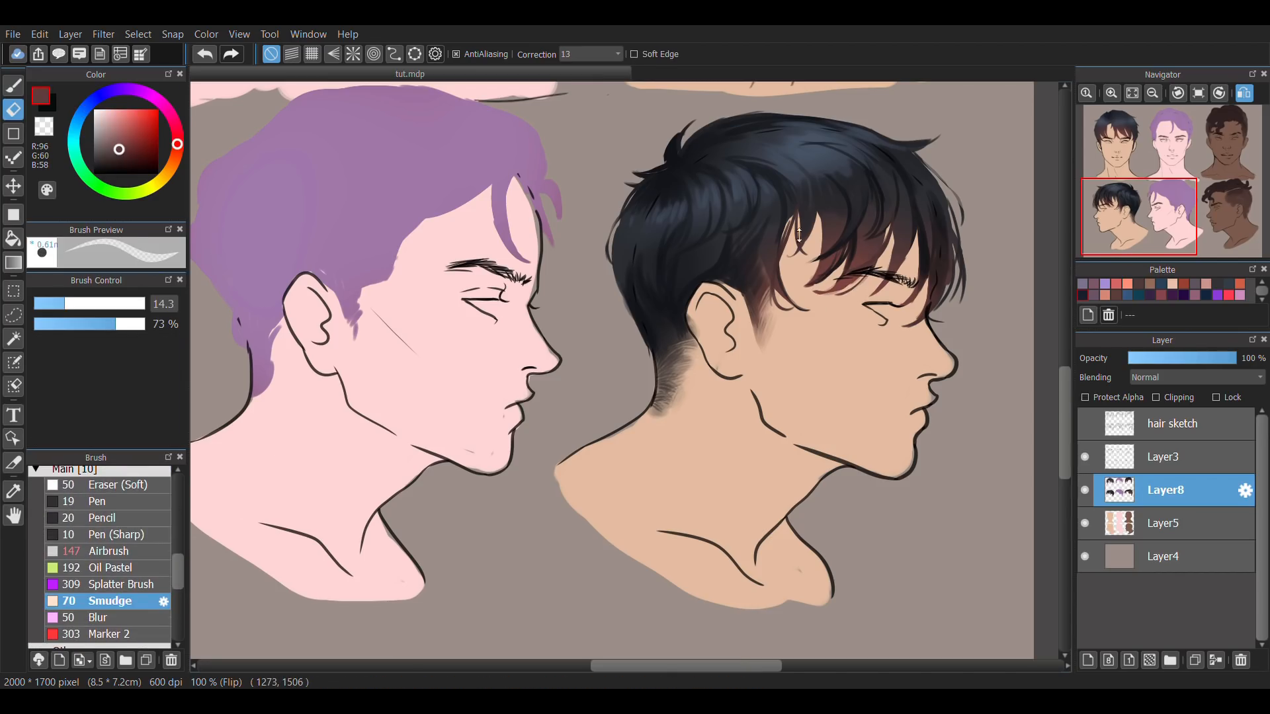
{"action": "key", "text": "b"}
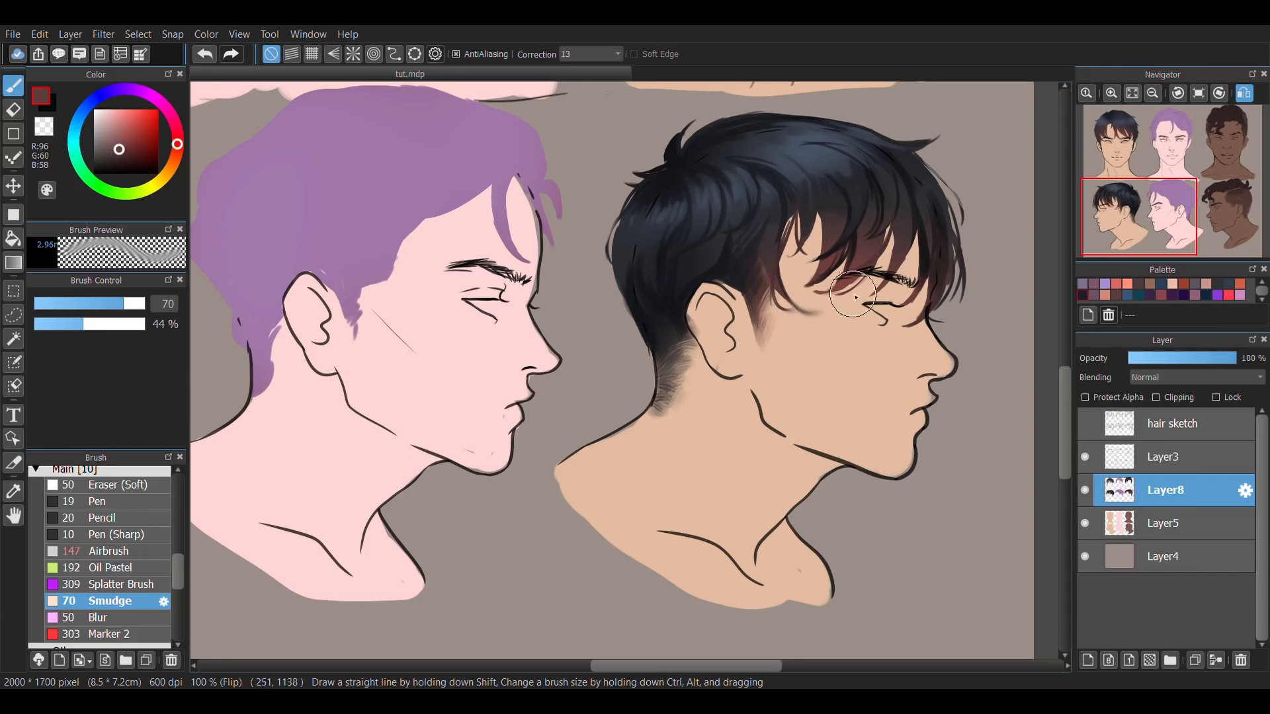
{"action": "key", "text": "ctrl+z"}
{"action": "mouse_move", "coordinate": [815, 313]}
{"action": "left_mouse_down"}
{"action": "mouse_move", "coordinate": [787, 318]}
{"action": "mouse_move", "coordinate": [841, 286]}
{"action": "mouse_move", "coordinate": [804, 264]}
{"action": "mouse_move", "coordinate": [822, 295]}
{"action": "left_mouse_up"}
{"action": "key", "text": "ctrl+z"}
{"action": "left_click_drag", "start_coordinate": [901, 284], "coordinate": [862, 300]}
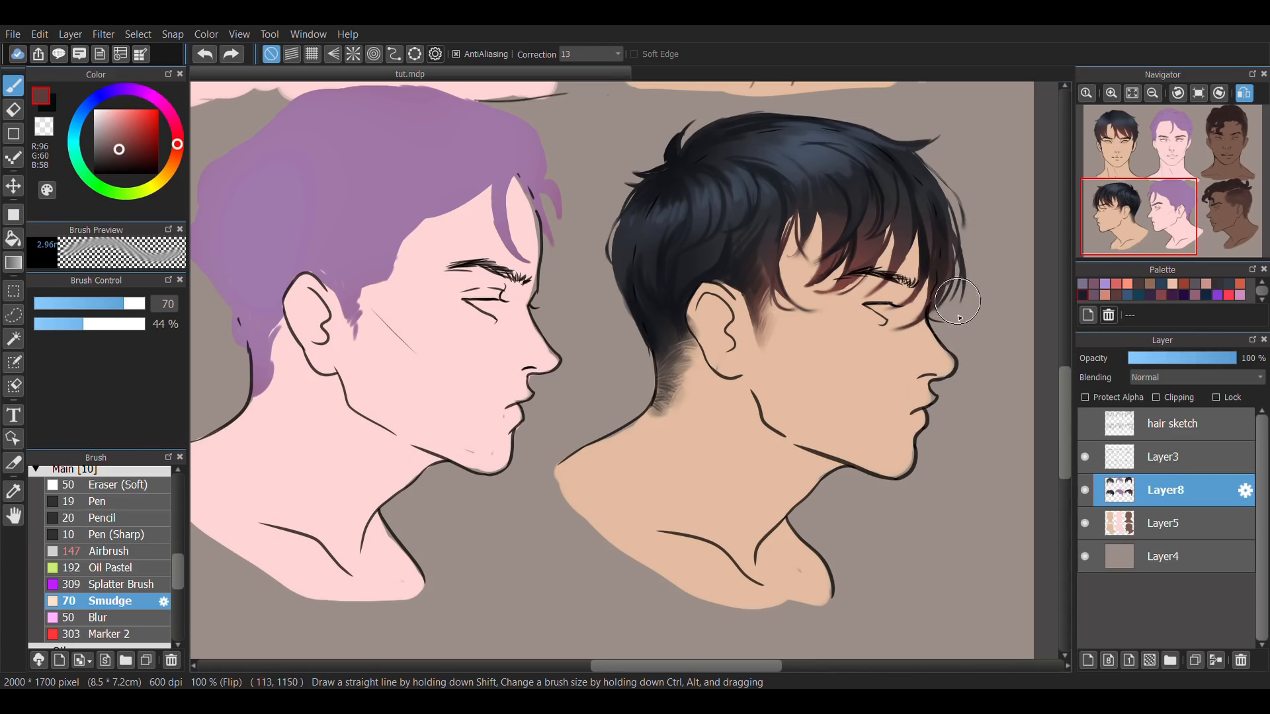
Smudge the spiky outline at the back of the first profile's crown, with the brush at size 44 and 22% opacity.
{"action": "left_click_drag", "start_coordinate": [132, 304], "coordinate": [57, 325]}
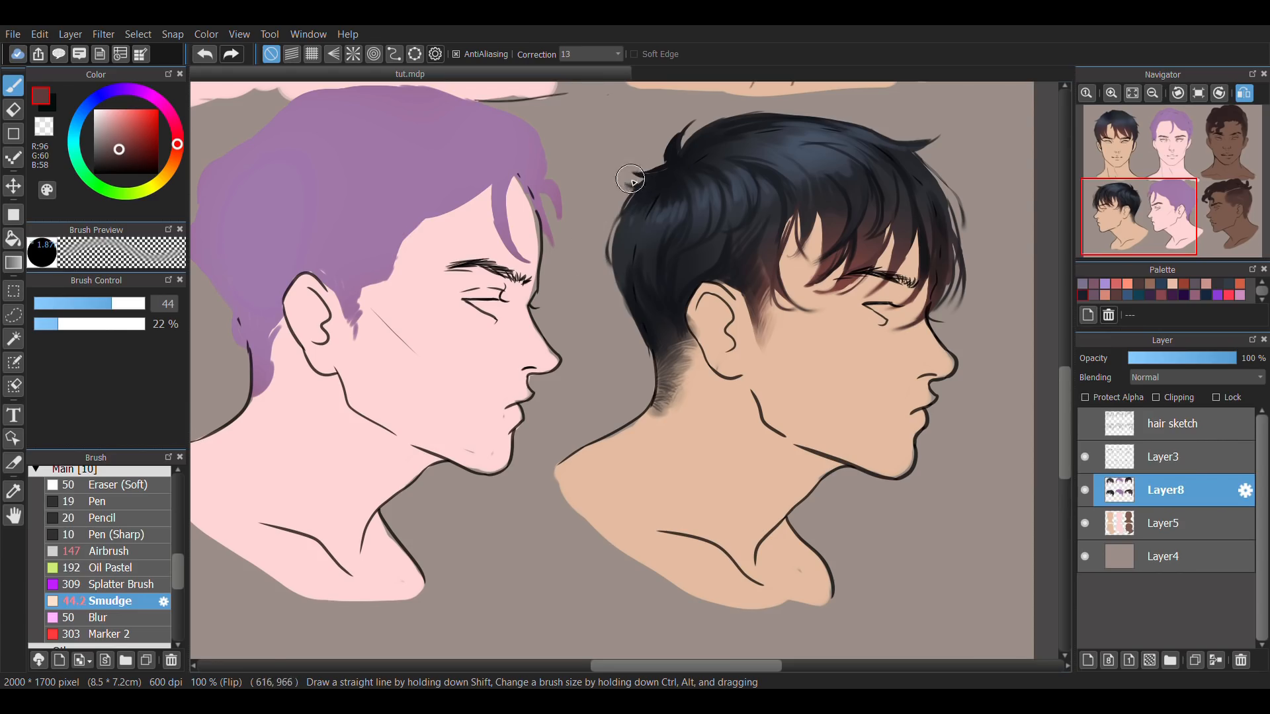
{"action": "key", "text": "ctrl+z"}
{"action": "left_click_drag", "start_coordinate": [625, 185], "coordinate": [620, 160]}
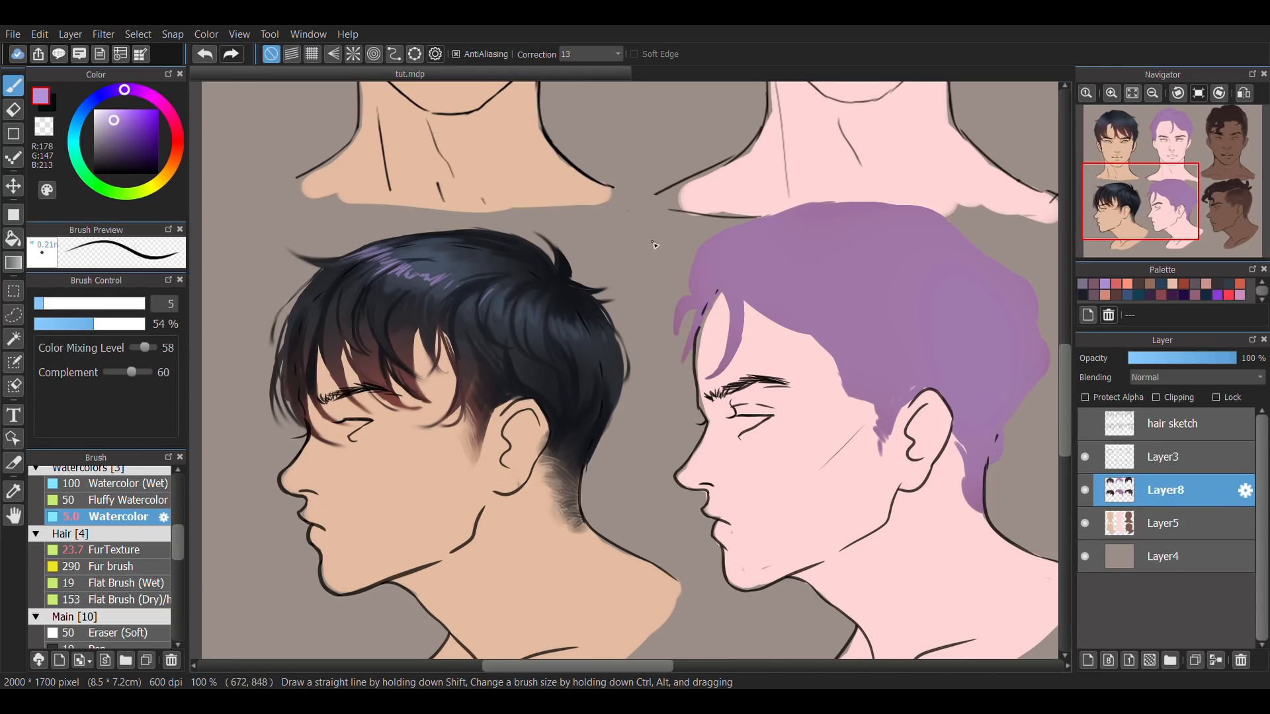
Blend lilac highlights (RGB 178, 147, 213) into the first profile's crown using Watercolor at 19% opacity, sizes 14.6 and 31.
{"action": "key", "text": "Down"}
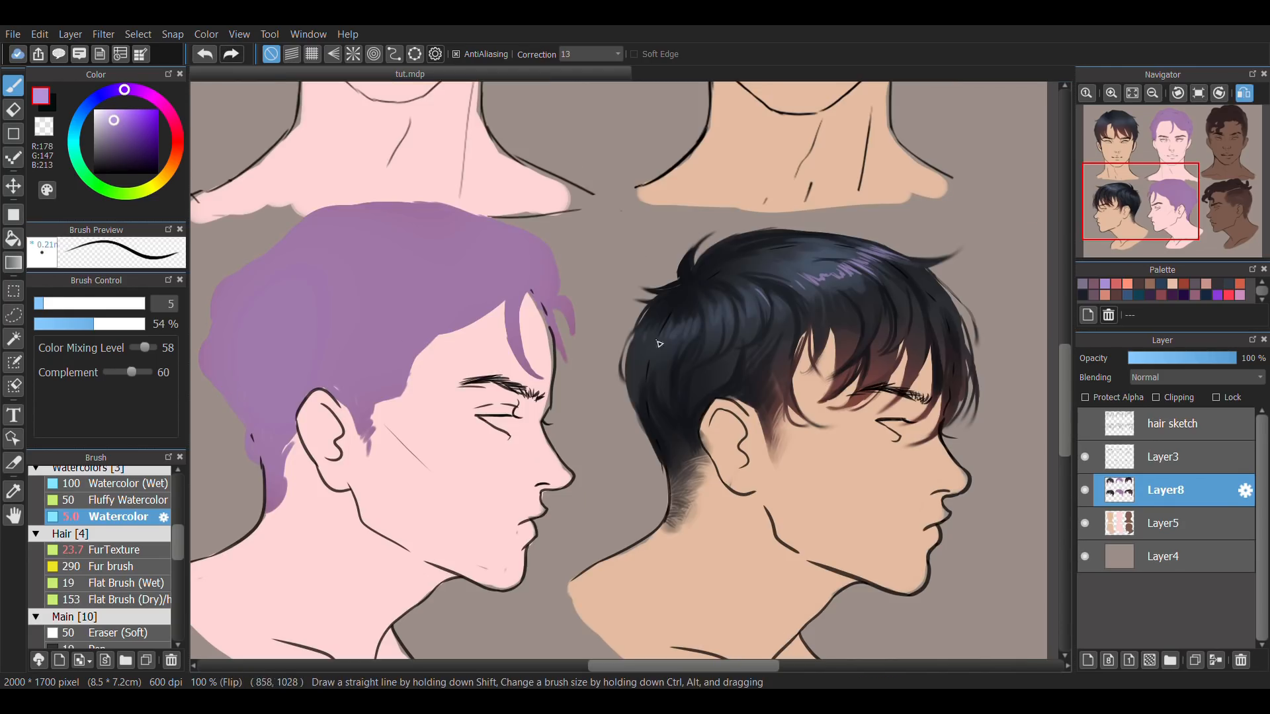
{"action": "left_click", "coordinate": [53, 324]}
{"action": "left_click", "coordinate": [65, 304]}
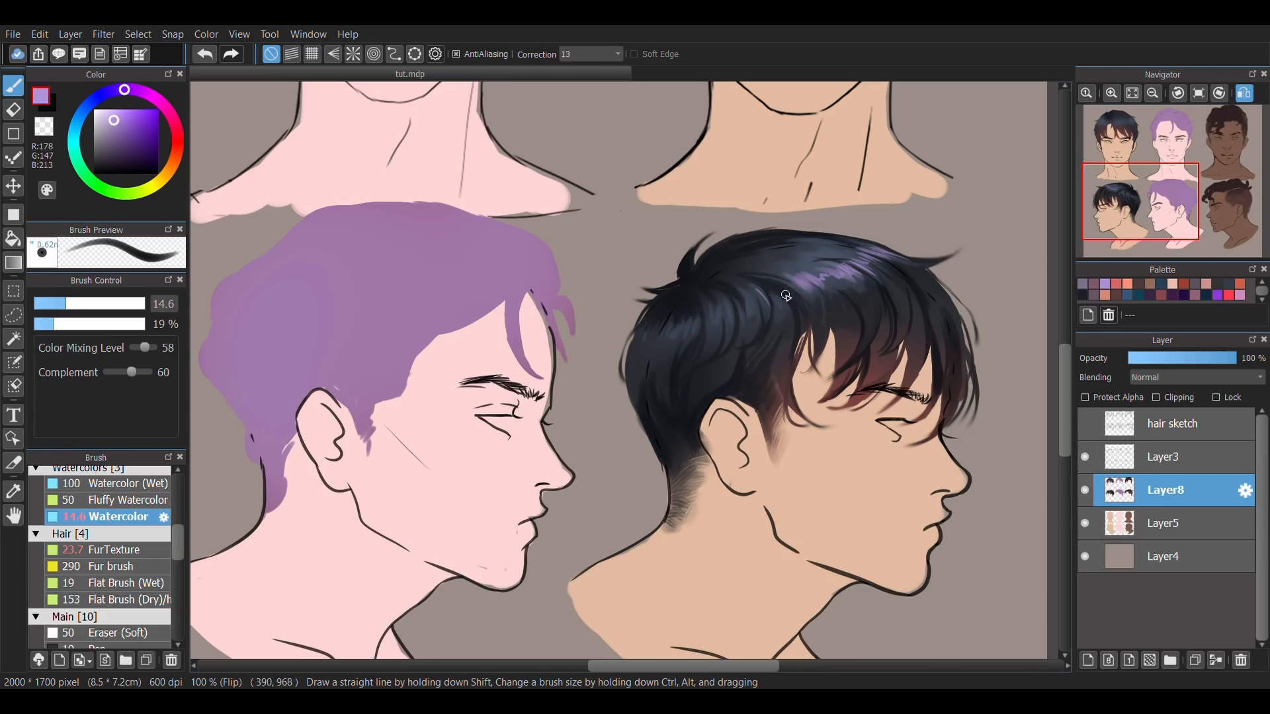
{"action": "left_click", "coordinate": [800, 276], "text": "alt"}
{"action": "left_click", "coordinate": [98, 304]}
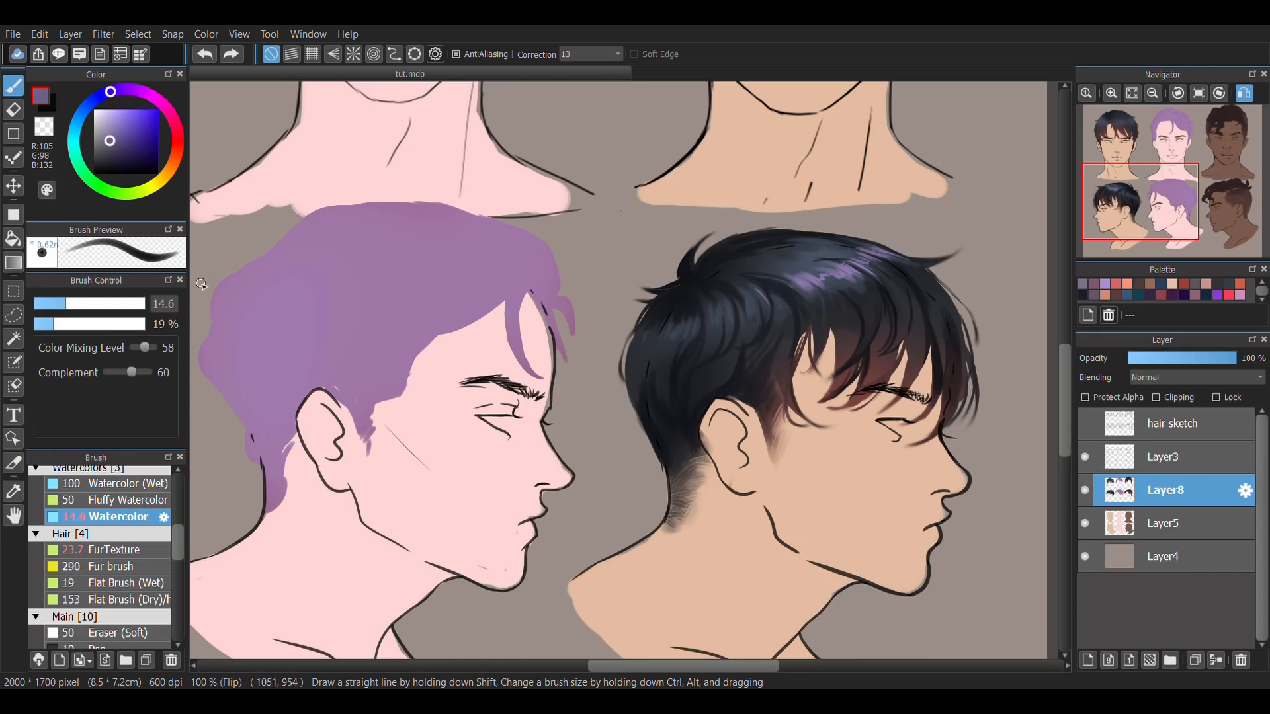
{"action": "left_click_drag", "start_coordinate": [808, 274], "coordinate": [797, 276]}
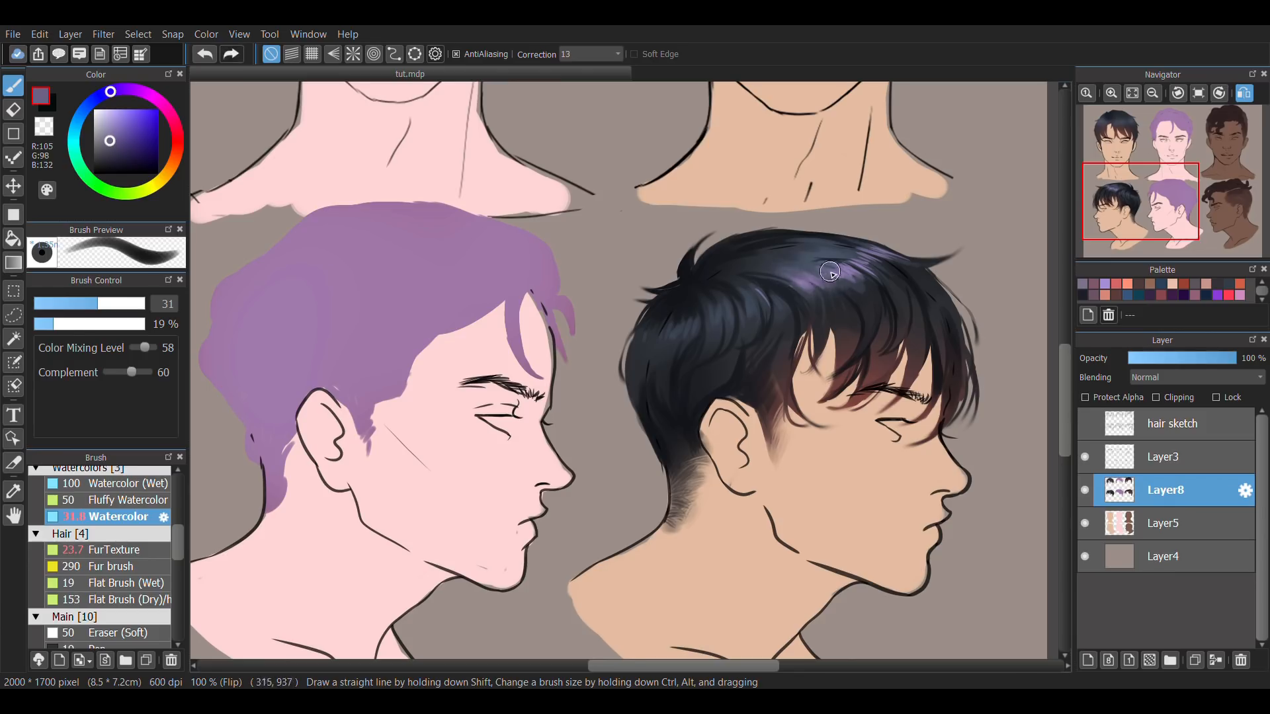
Add a new layer above Layer8 and paint fine loose strands over the first profile hairstyle with a thin brush.
{"action": "left_click", "coordinate": [1198, 93]}
{"action": "left_click", "coordinate": [94, 324]}
{"action": "left_click", "coordinate": [36, 303]}
{"action": "left_click", "coordinate": [1088, 660]}
{"action": "left_click", "coordinate": [89, 324]}
{"action": "left_click", "coordinate": [410, 277], "text": "alt"}
{"action": "left_click_drag", "start_coordinate": [391, 275], "coordinate": [392, 329]}
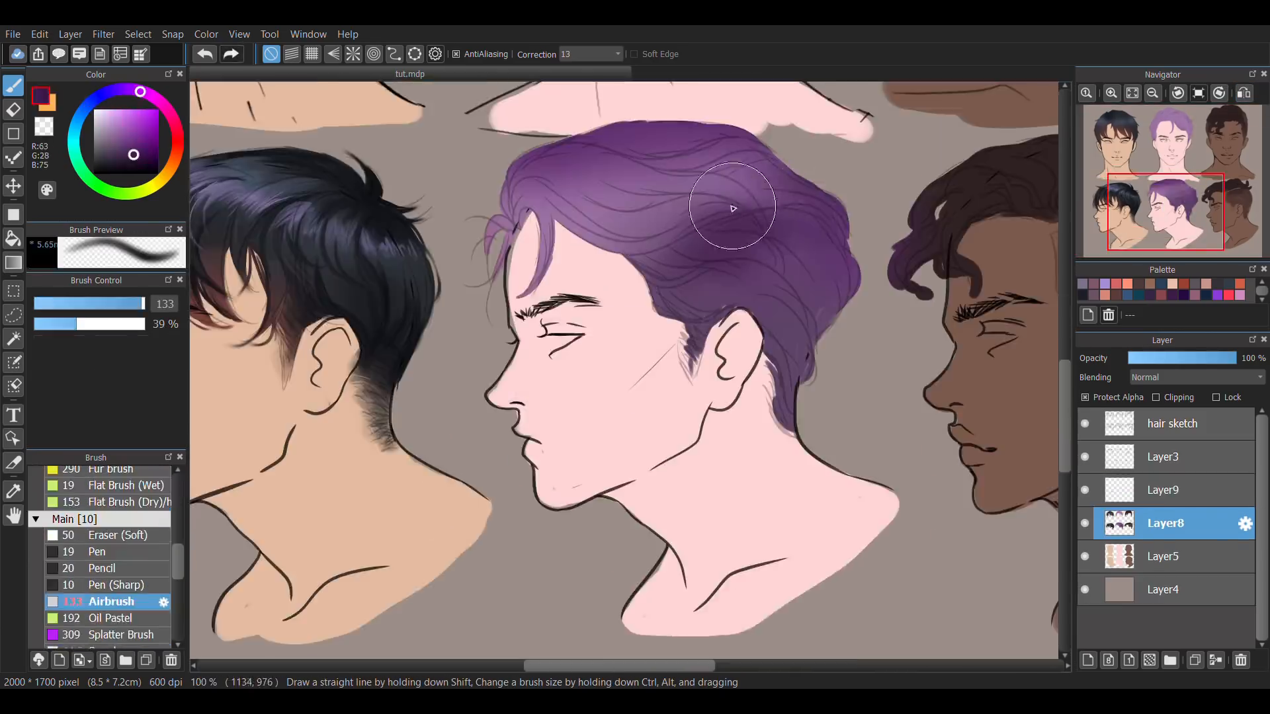
Airbrush a deeper shadow into the middle of the purple profile hair and shade its strands with Watercolor at size 47 and 29% opacity.
{"action": "left_click", "coordinate": [734, 198], "text": "alt"}
{"action": "mouse_move", "coordinate": [732, 206]}
{"action": "left_mouse_down"}
{"action": "mouse_move", "coordinate": [669, 211]}
{"action": "mouse_move", "coordinate": [761, 197]}
{"action": "mouse_move", "coordinate": [722, 244]}
{"action": "left_mouse_up"}
{"action": "left_click_drag", "start_coordinate": [180, 560], "coordinate": [181, 542]}
{"action": "left_click", "coordinate": [168, 509]}
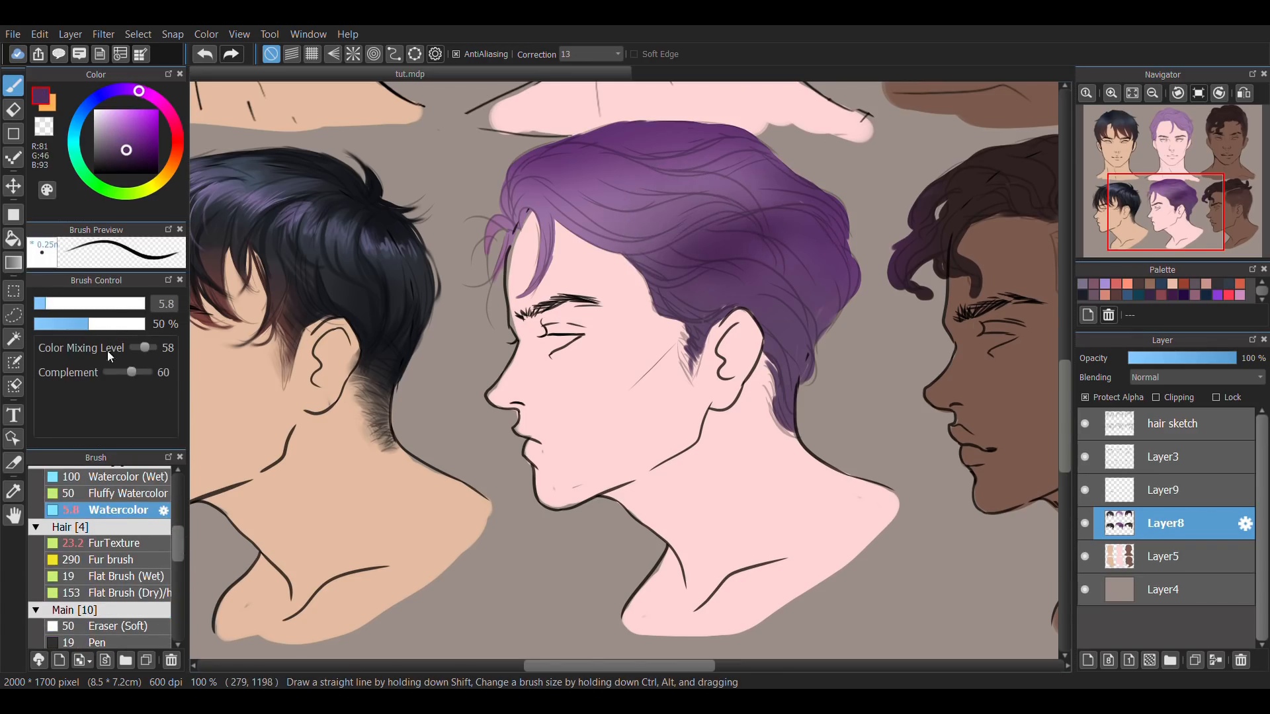
{"action": "left_click", "coordinate": [65, 324]}
{"action": "left_click", "coordinate": [115, 303]}
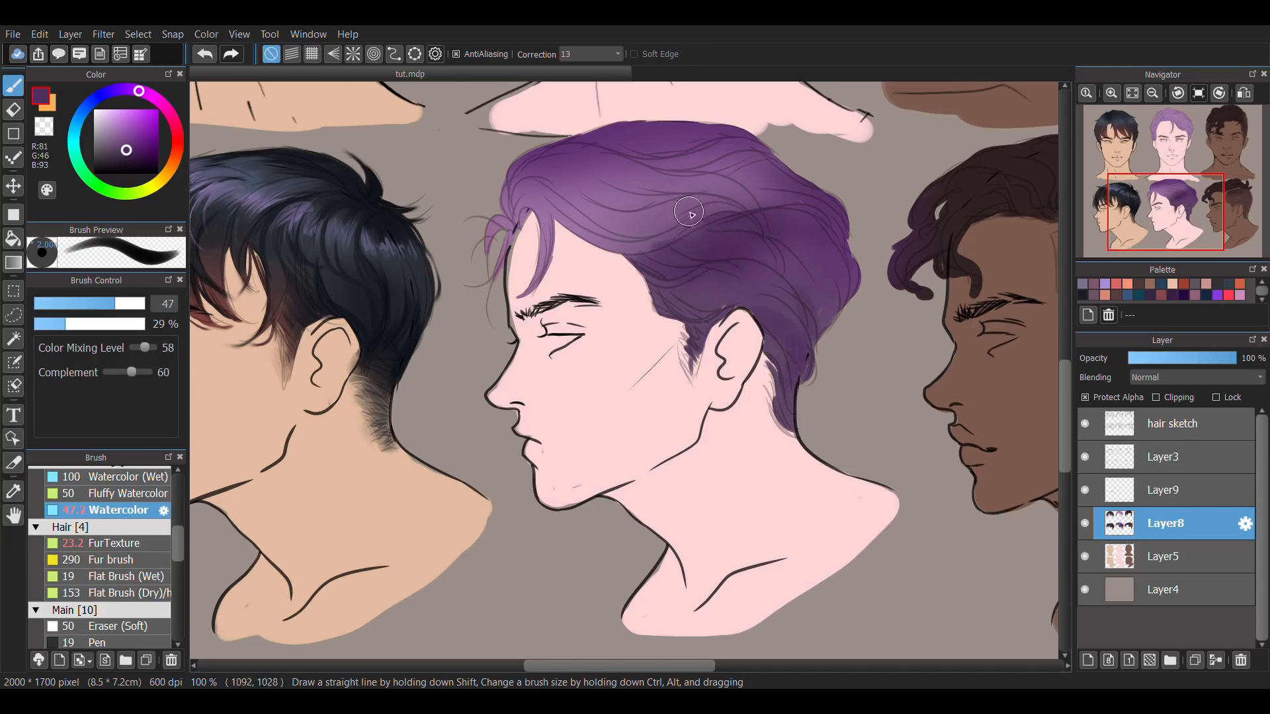
{"action": "left_click_drag", "start_coordinate": [627, 201], "coordinate": [701, 190]}
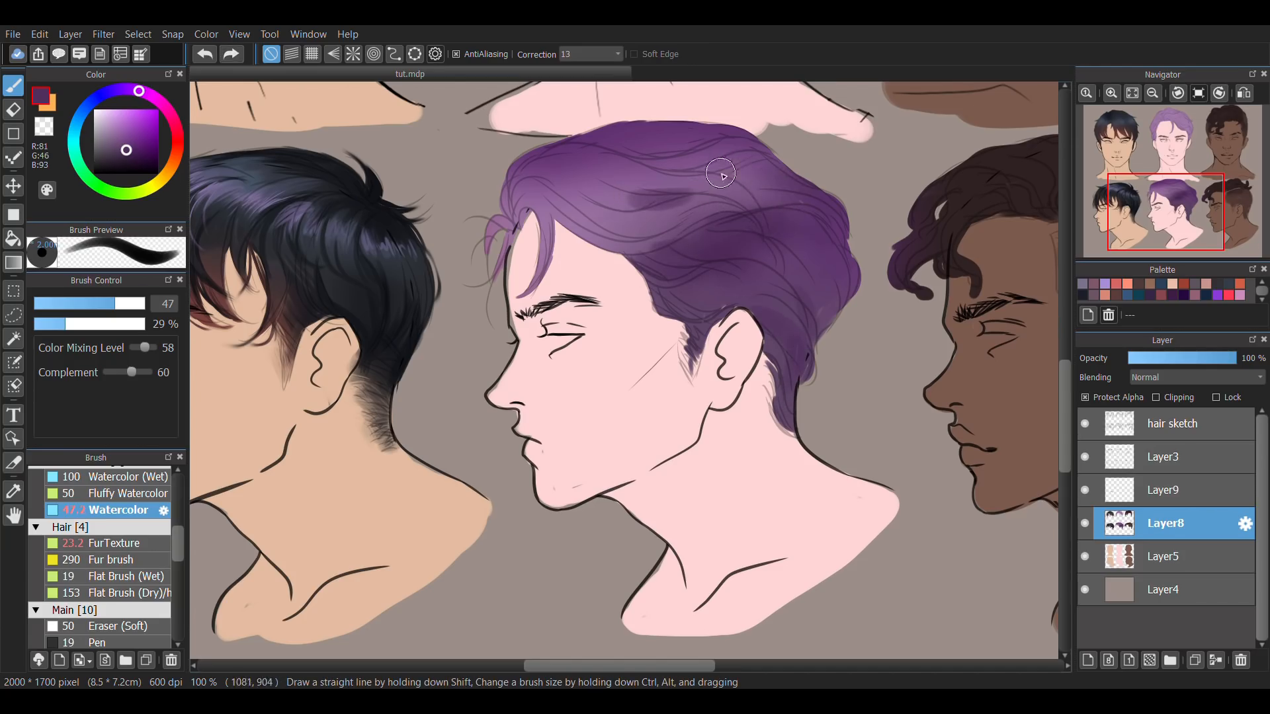
{"action": "left_click", "coordinate": [748, 166], "text": "alt"}
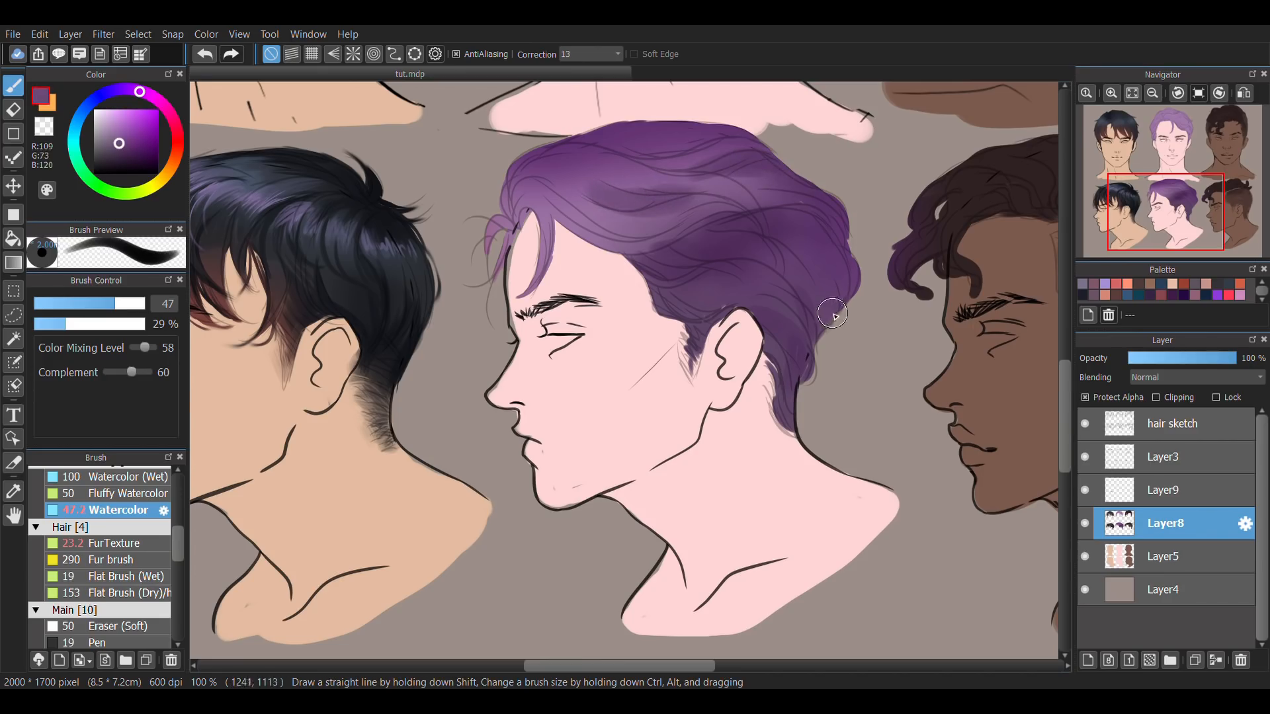
{"action": "left_click", "coordinate": [632, 226], "text": "alt"}
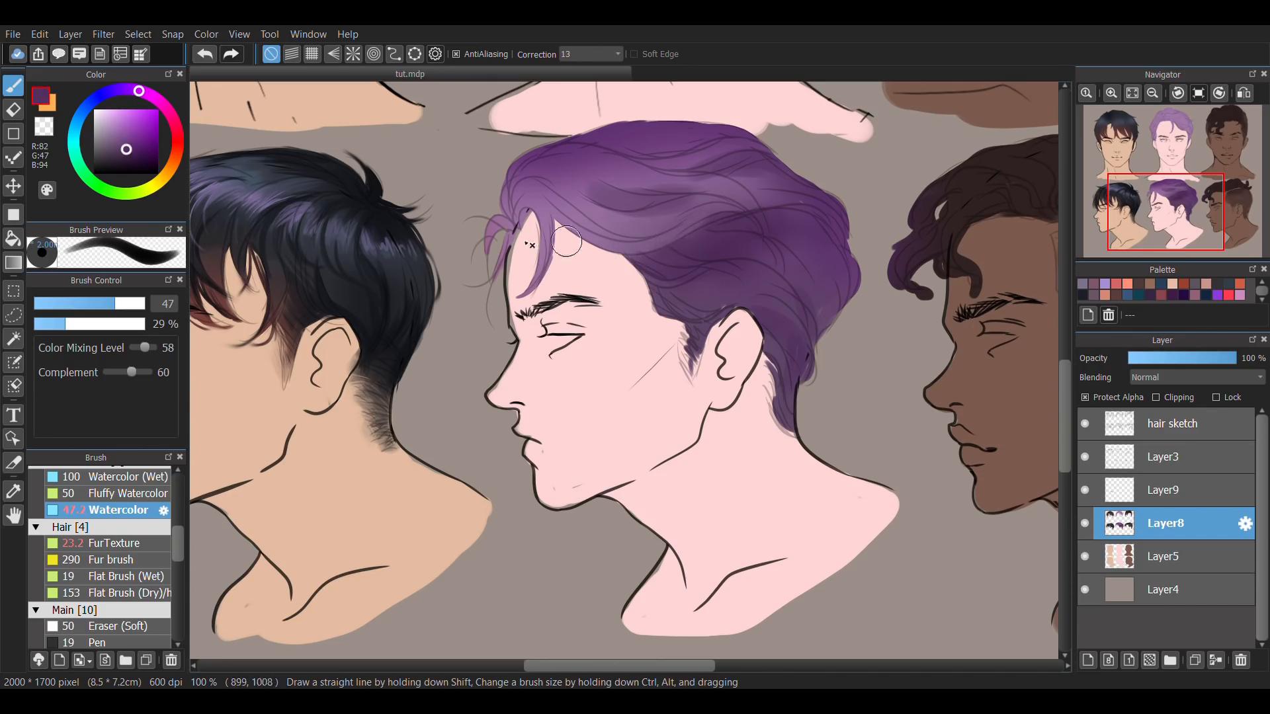
Deepen the shadows in the middle and nape of the purple profile hair using Watercolor in RGB 47, 30, 54 at 29% opacity, sizes 20 to 158.
{"action": "left_click", "coordinate": [123, 162]}
{"action": "left_click_drag", "start_coordinate": [119, 304], "coordinate": [104, 308]}
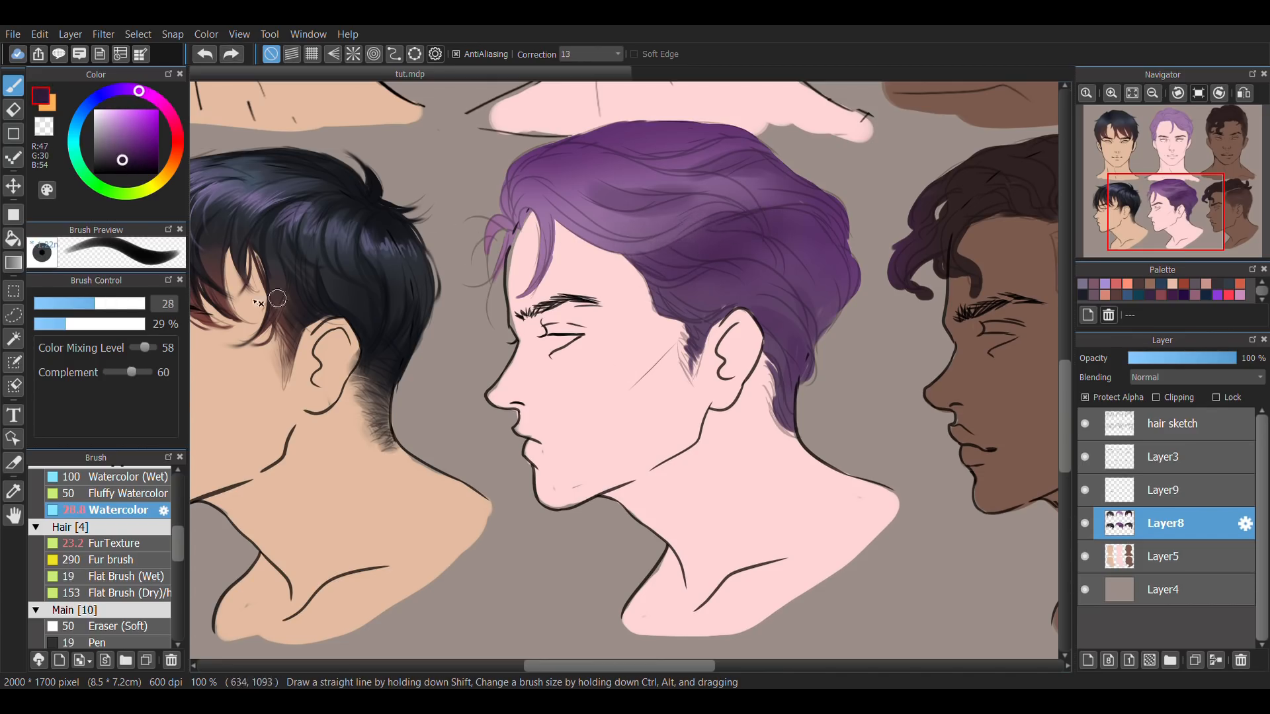
{"action": "left_click_drag", "start_coordinate": [639, 261], "coordinate": [722, 258]}
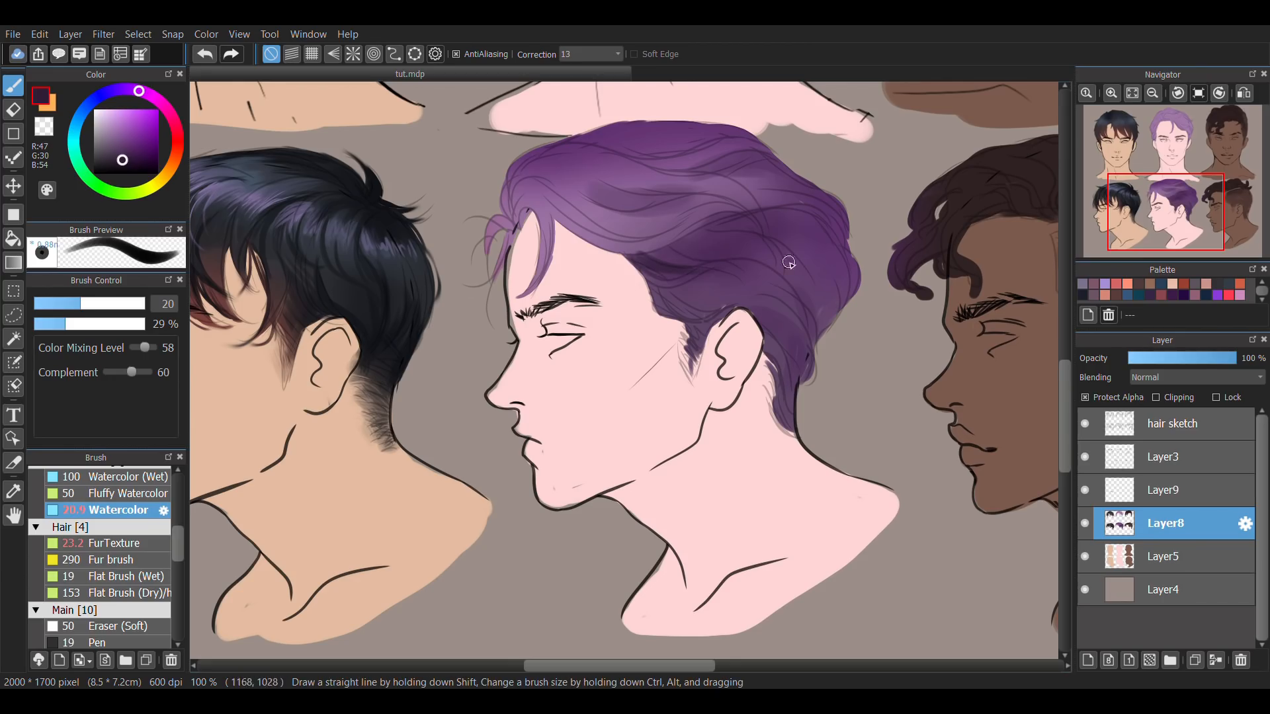
{"action": "left_click", "coordinate": [144, 303]}
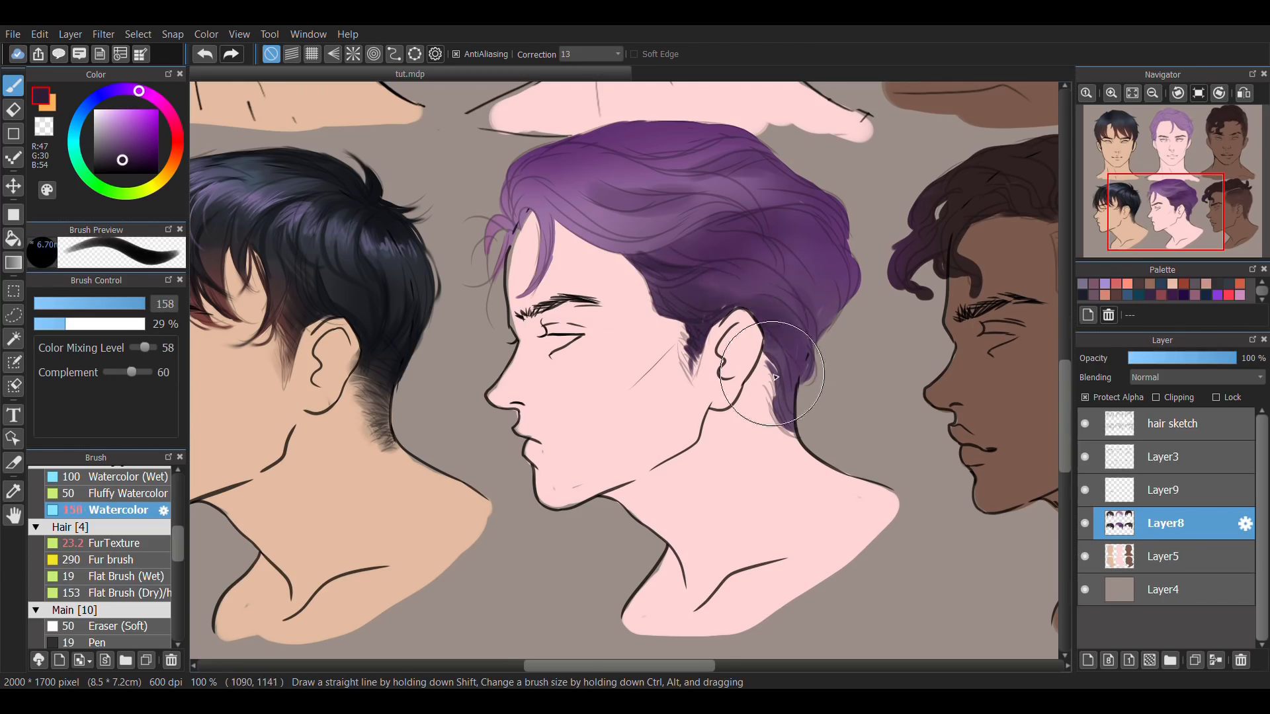
{"action": "left_click_drag", "start_coordinate": [806, 360], "coordinate": [734, 280]}
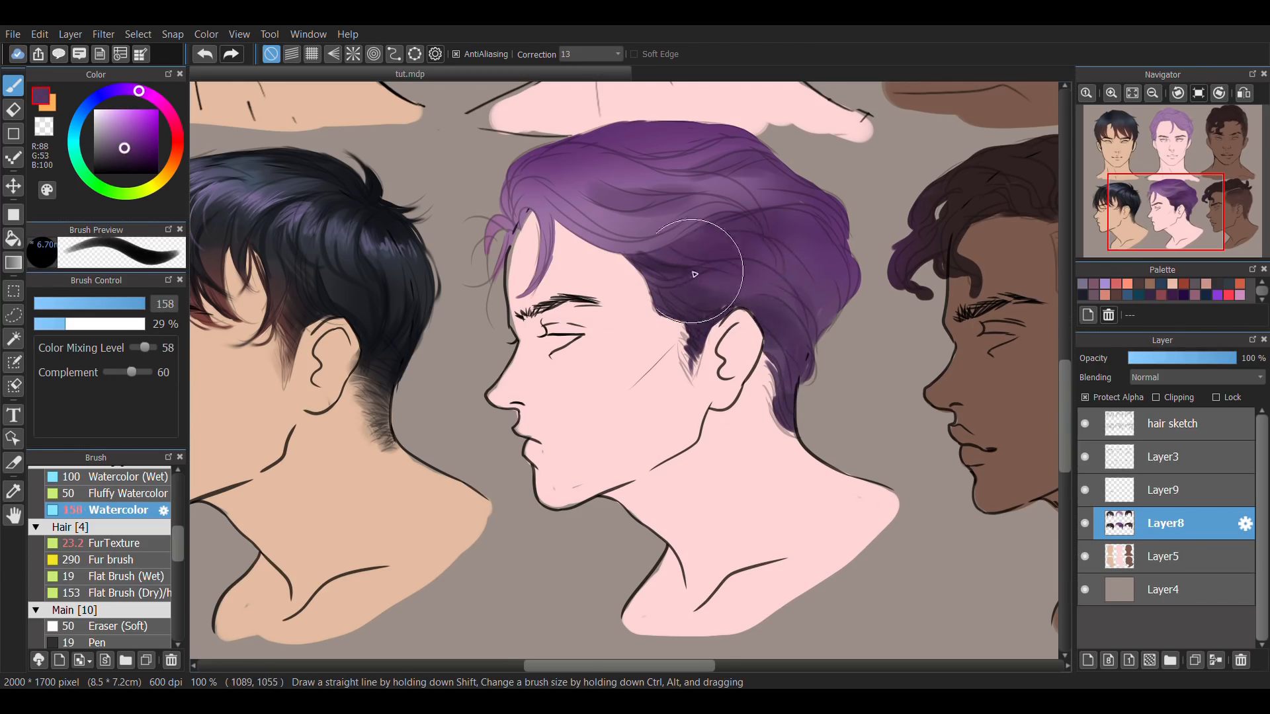
Paint soft pink-lilac highlights (RGB 238, 180, 253) over the front of the purple profile's crown with Watercolor at size 62.
{"action": "right_click", "coordinate": [715, 240]}
{"action": "left_click", "coordinate": [112, 114]}
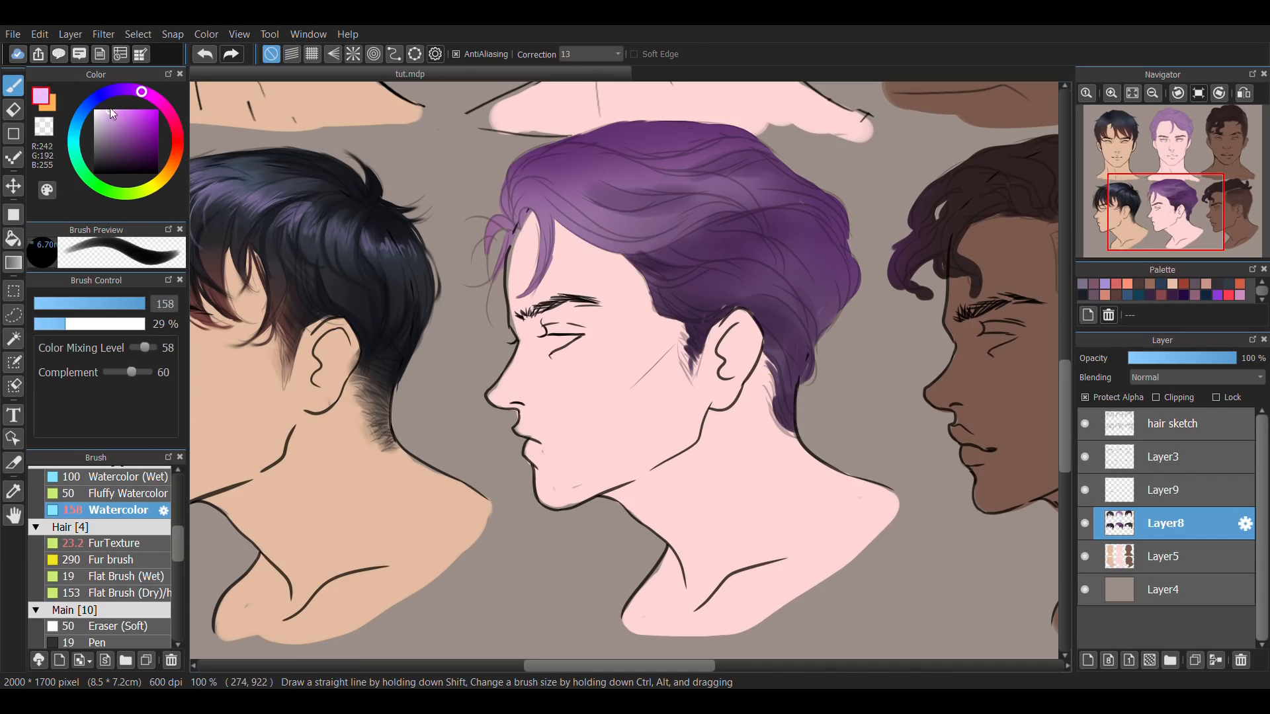
{"action": "left_click", "coordinate": [124, 308]}
{"action": "mouse_move", "coordinate": [536, 199]}
{"action": "left_mouse_down"}
{"action": "mouse_move", "coordinate": [686, 183]}
{"action": "mouse_move", "coordinate": [712, 164]}
{"action": "left_mouse_up"}
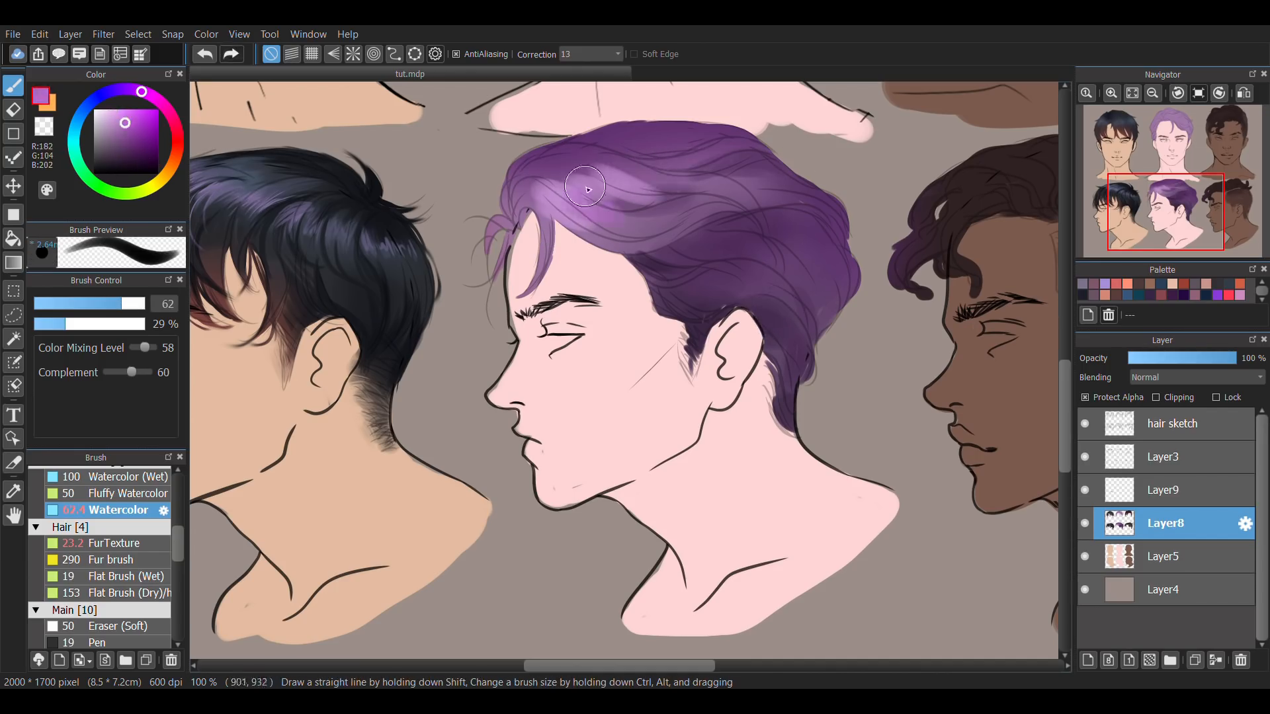
{"action": "left_click_drag", "start_coordinate": [585, 186], "coordinate": [706, 158]}
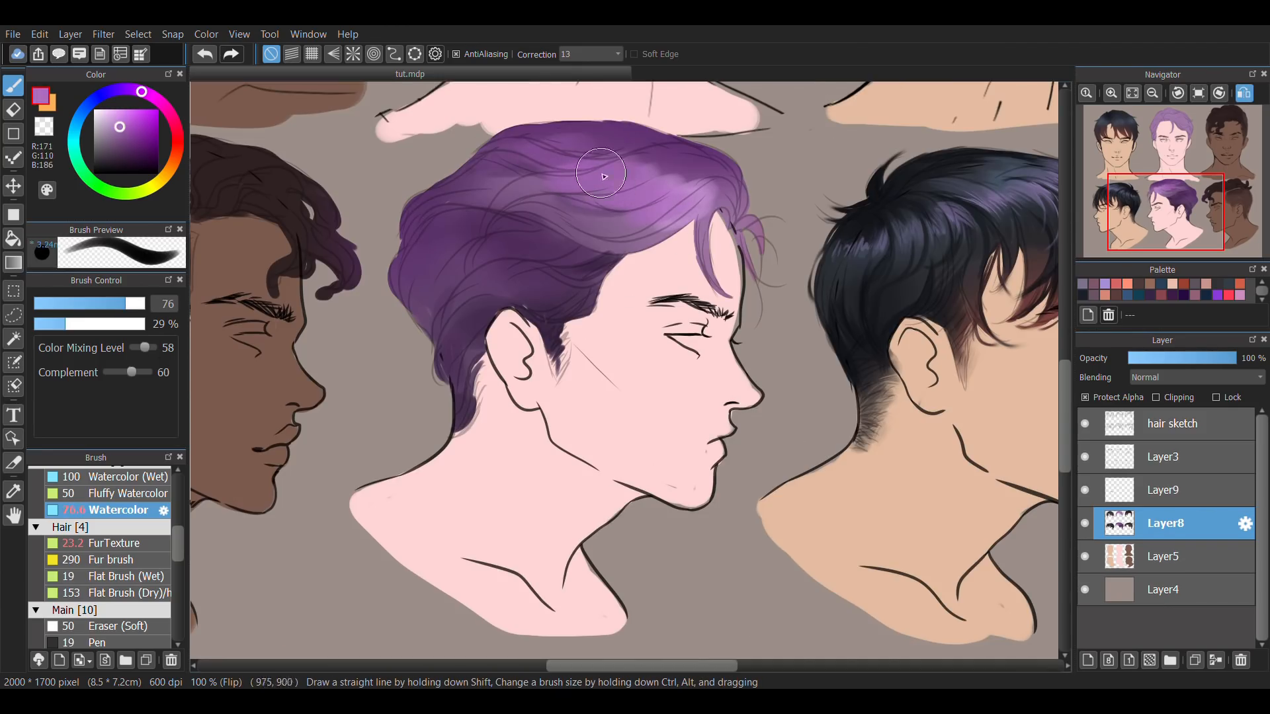
Blend mid-purple strokes (RGB 124, 75, 138) across the back of the purple profile hair with Watercolor at size 43.
{"action": "left_click", "coordinate": [105, 305]}
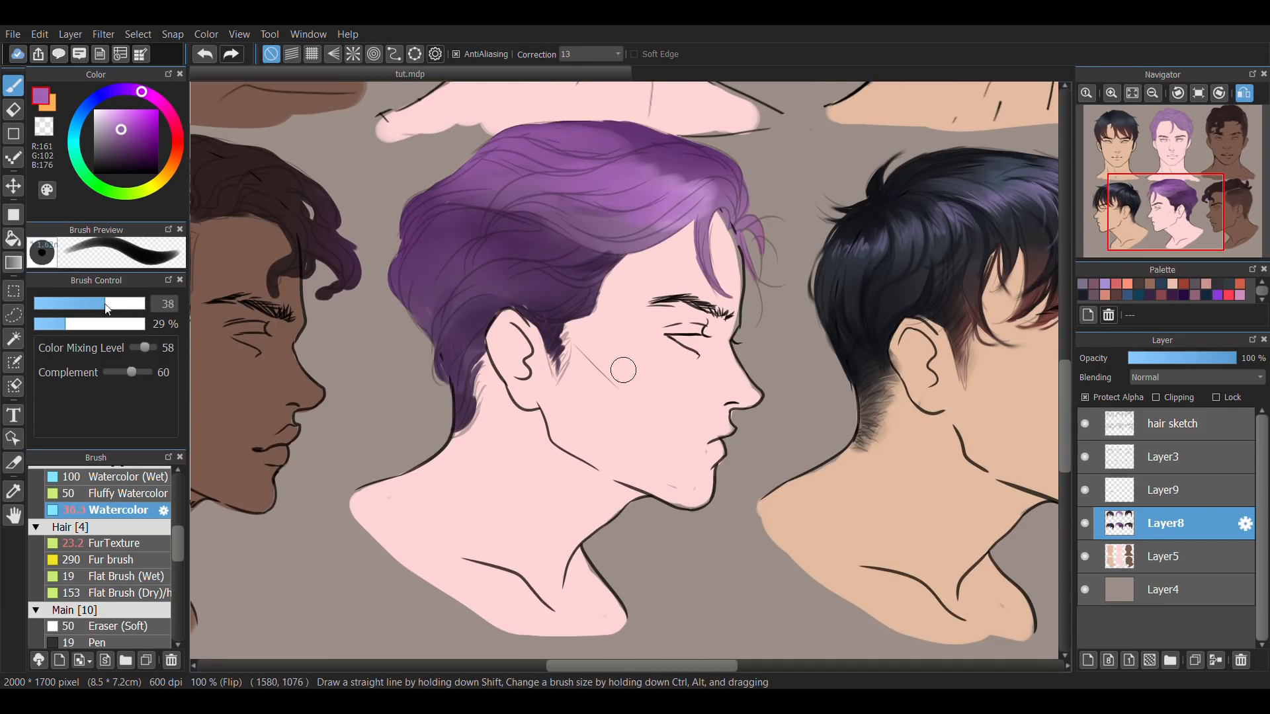
{"action": "left_click_drag", "start_coordinate": [106, 306], "coordinate": [110, 305]}
{"action": "left_click", "coordinate": [562, 232], "text": "alt"}
{"action": "mouse_move", "coordinate": [546, 245]}
{"action": "left_mouse_down"}
{"action": "mouse_move", "coordinate": [461, 227]}
{"action": "mouse_move", "coordinate": [420, 268]}
{"action": "left_mouse_up"}
{"action": "left_click_drag", "start_coordinate": [503, 221], "coordinate": [413, 261]}
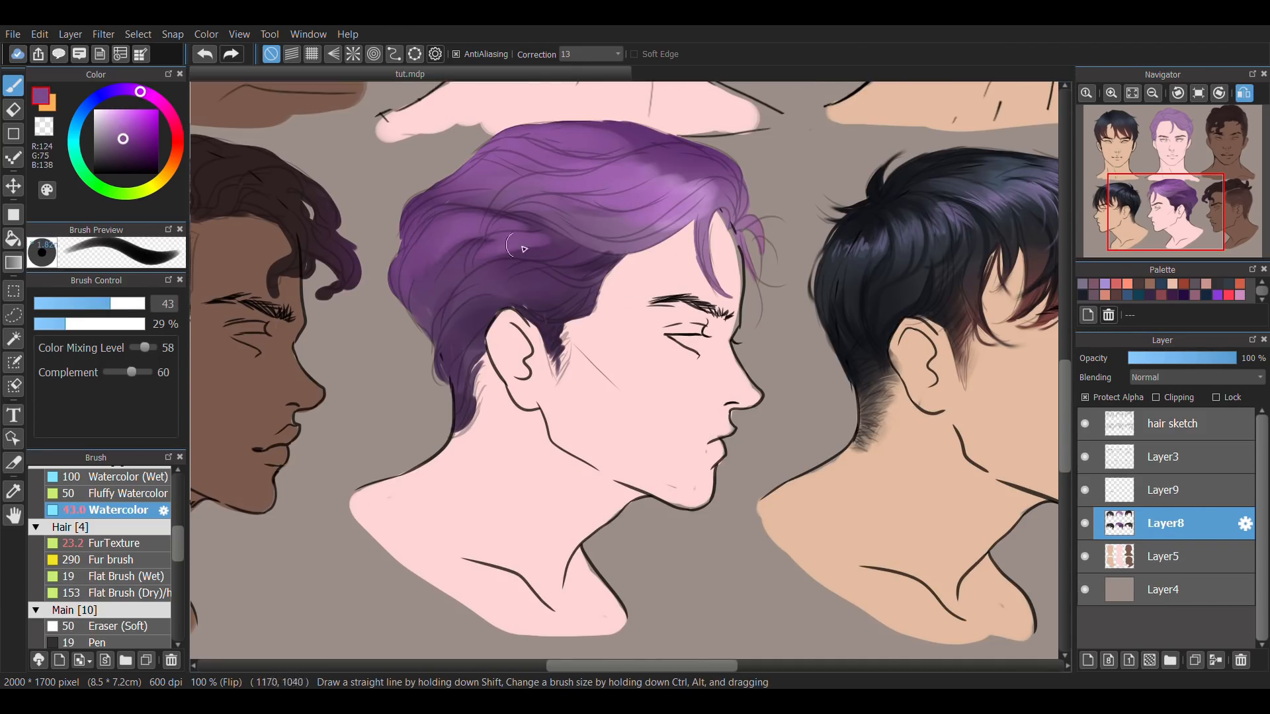
Brighten the purple profile's front and crown with pink highlights (RGB 236, 166, 255), using Watercolor at 29% opacity and sizes up to 128.
{"action": "left_click", "coordinate": [117, 111]}
{"action": "left_click", "coordinate": [74, 304]}
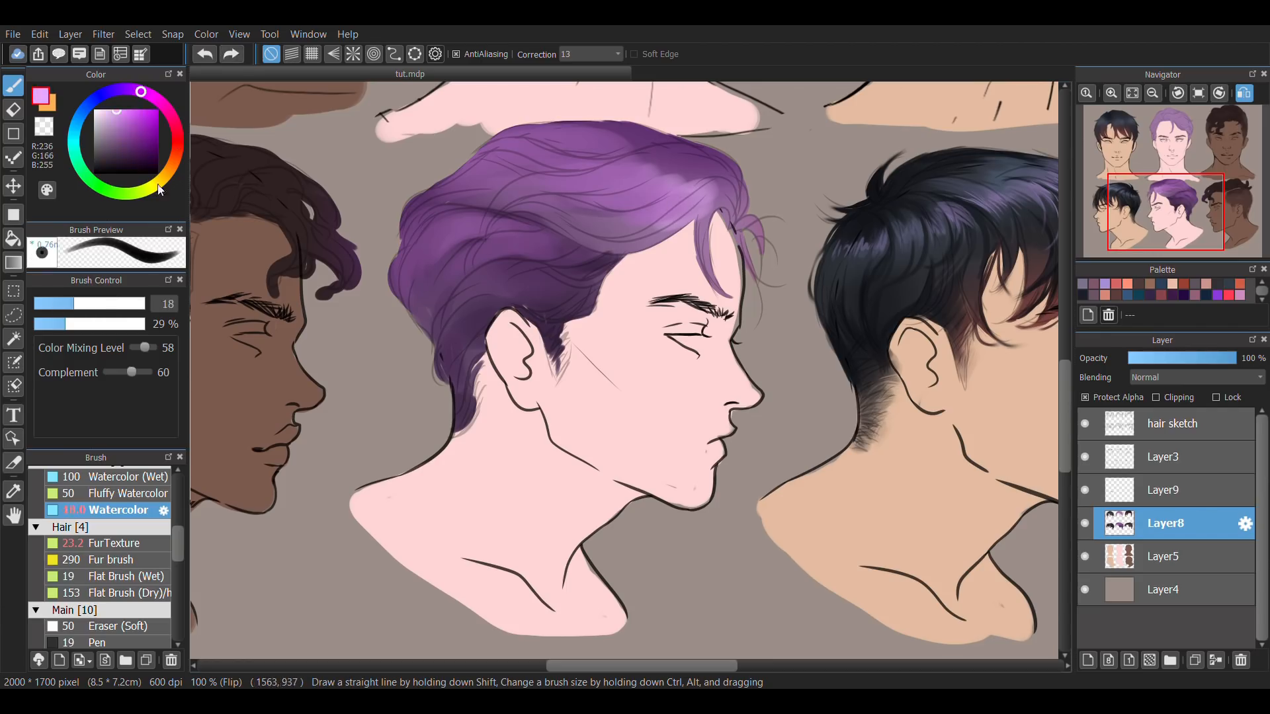
{"action": "left_click", "coordinate": [105, 304]}
{"action": "left_click_drag", "start_coordinate": [688, 182], "coordinate": [595, 212]}
{"action": "left_click_drag", "start_coordinate": [598, 136], "coordinate": [469, 165]}
{"action": "left_click", "coordinate": [651, 195], "text": "alt"}
{"action": "left_click", "coordinate": [140, 304]}
{"action": "left_click_drag", "start_coordinate": [575, 176], "coordinate": [486, 192]}
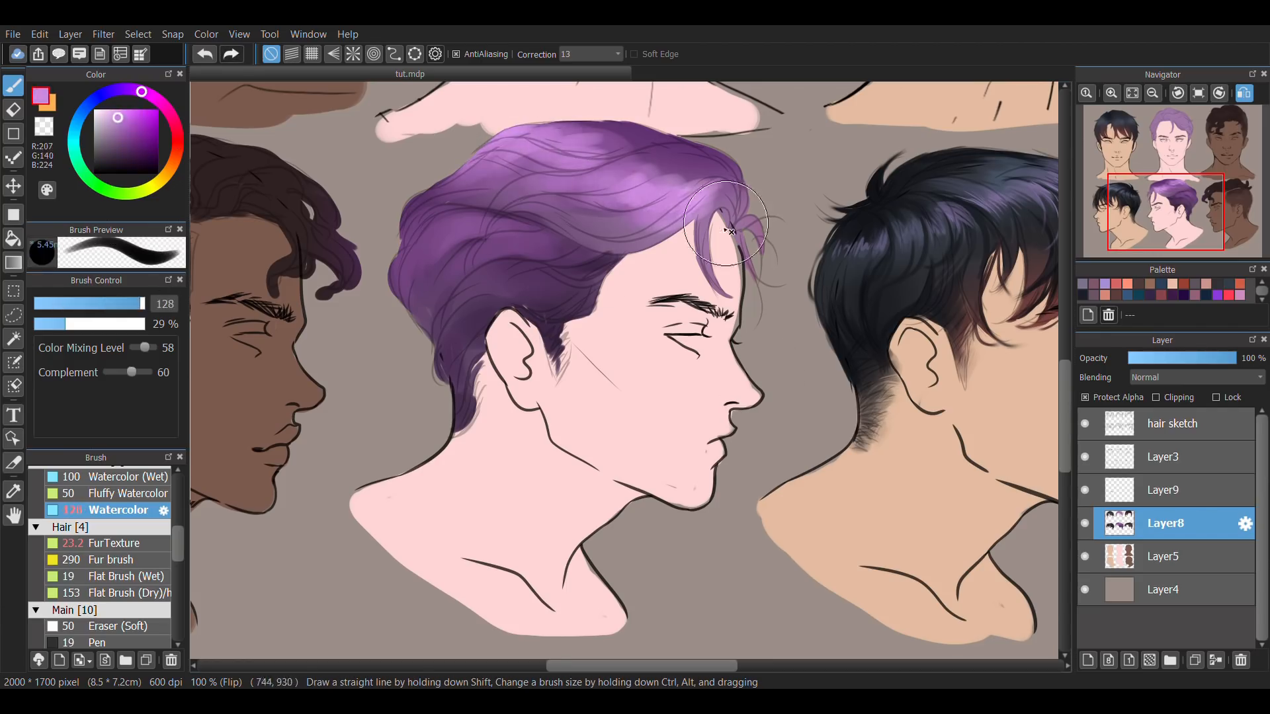
{"action": "left_click_drag", "start_coordinate": [701, 189], "coordinate": [628, 212]}
Hide the hair sketch and paint dark shadow locks (RGB 62, 39, 70) above the purple profile's ear, using size 18 and 15% opacity.
{"action": "left_click", "coordinate": [55, 304]}
{"action": "left_click", "coordinate": [549, 310], "text": "alt"}
{"action": "left_click", "coordinate": [49, 324]}
{"action": "left_click_drag", "start_coordinate": [502, 268], "coordinate": [457, 301]}
{"action": "left_click", "coordinate": [1084, 424]}
{"action": "left_click", "coordinate": [73, 304]}
{"action": "left_click_drag", "start_coordinate": [539, 285], "coordinate": [468, 297]}
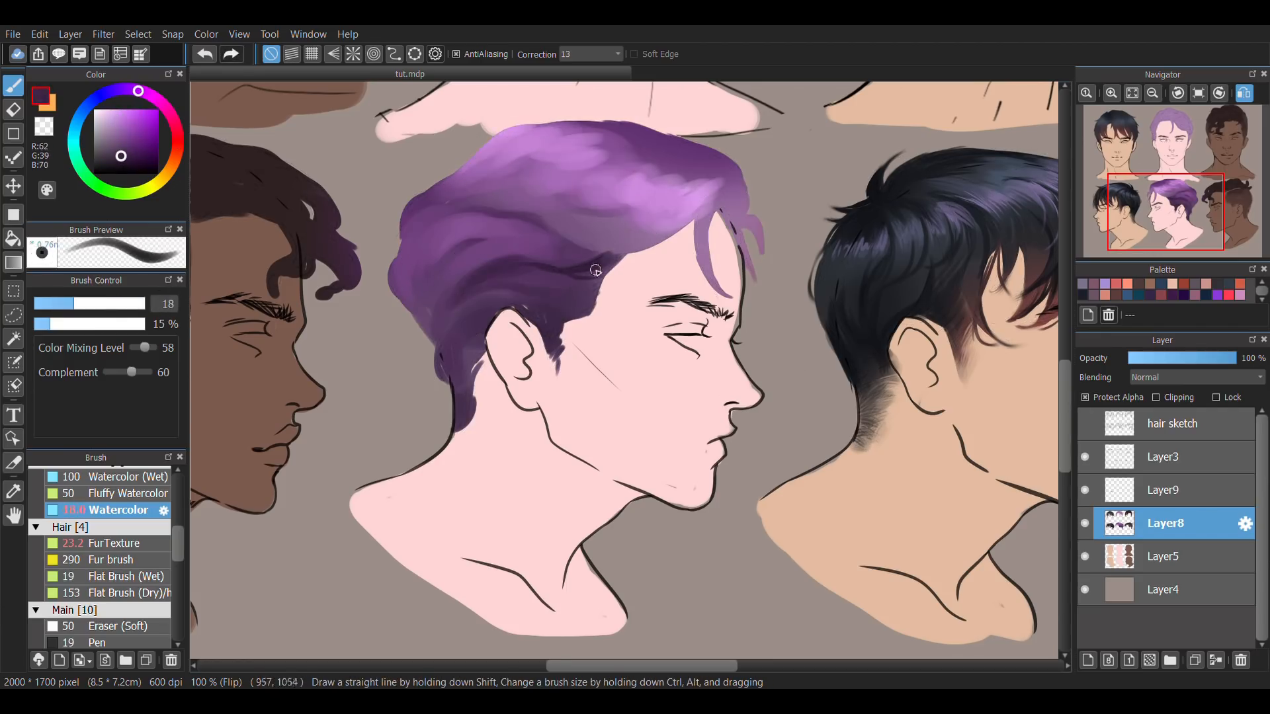
{"action": "left_click_drag", "start_coordinate": [596, 269], "coordinate": [529, 271]}
Shade the purple profile's nape behind the ear with a darker purple and show the hair sketch again.
{"action": "left_click", "coordinate": [93, 324]}
{"action": "left_click", "coordinate": [120, 168]}
{"action": "key", "text": "ctrl+z"}
{"action": "mouse_move", "coordinate": [486, 318]}
{"action": "left_mouse_down"}
{"action": "mouse_move", "coordinate": [457, 377]}
{"action": "mouse_move", "coordinate": [468, 408]}
{"action": "mouse_move", "coordinate": [447, 395]}
{"action": "left_mouse_up"}
{"action": "left_click", "coordinate": [1084, 424]}
Draw dark strands (RGB 35, 21, 40) through the middle and back of the purple profile hair, using Watercolor at size 8.1 and 21% opacity.
{"action": "left_click", "coordinate": [65, 324]}
{"action": "left_click", "coordinate": [65, 304]}
{"action": "left_click", "coordinate": [1085, 424]}
{"action": "left_click", "coordinate": [51, 304]}
{"action": "left_click", "coordinate": [56, 324]}
{"action": "left_click", "coordinate": [476, 337], "text": "alt"}
{"action": "key", "text": "ctrl+z"}
{"action": "left_click", "coordinate": [1084, 424]}
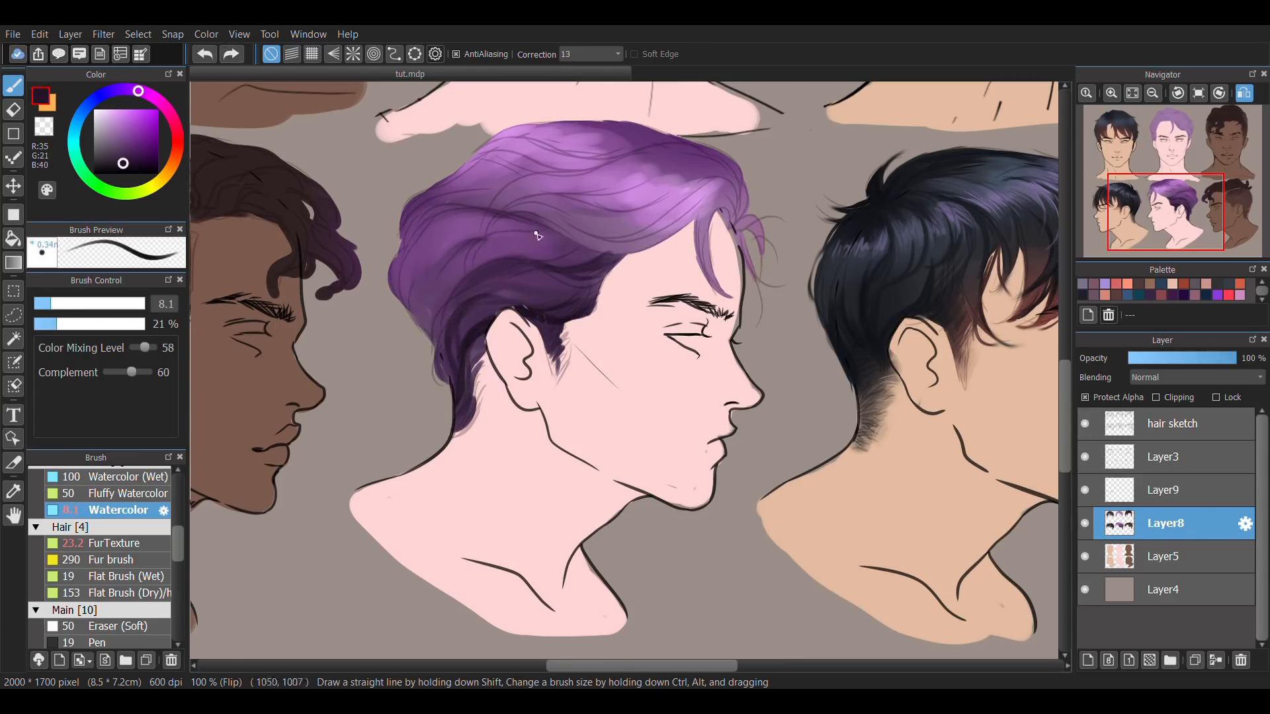
{"action": "left_click_drag", "start_coordinate": [539, 233], "coordinate": [411, 319]}
{"action": "left_click_drag", "start_coordinate": [640, 262], "coordinate": [522, 220]}
{"action": "mouse_move", "coordinate": [442, 249]}
{"action": "left_mouse_down"}
{"action": "mouse_move", "coordinate": [561, 216]}
{"action": "mouse_move", "coordinate": [644, 227]}
{"action": "mouse_move", "coordinate": [607, 225]}
{"action": "mouse_move", "coordinate": [649, 202]}
{"action": "left_mouse_up"}
Hide the hair sketch and paint shadow strands along the parted locks in the middle of the purple profile hair.
{"action": "left_click", "coordinate": [1085, 423]}
{"action": "left_click", "coordinate": [60, 304]}
{"action": "left_click", "coordinate": [593, 227], "text": "alt"}
{"action": "left_click", "coordinate": [621, 205], "text": "alt"}
{"action": "left_click", "coordinate": [490, 232], "text": "alt"}
{"action": "left_click_drag", "start_coordinate": [494, 216], "coordinate": [549, 207]}
{"action": "left_click", "coordinate": [493, 244], "text": "alt"}
{"action": "mouse_move", "coordinate": [465, 262]}
{"action": "left_mouse_down"}
{"action": "mouse_move", "coordinate": [430, 315]}
{"action": "mouse_move", "coordinate": [437, 350]}
{"action": "left_mouse_up"}
{"action": "key", "text": "ctrl+z"}
Show the hair sketch and define dark strands (RGB 50, 28, 57) at the back of the purple crown, using size 7.8 and 24% opacity.
{"action": "left_click", "coordinate": [94, 304]}
{"action": "left_click", "coordinate": [1084, 424]}
{"action": "left_click", "coordinate": [64, 304]}
{"action": "left_click_drag", "start_coordinate": [467, 204], "coordinate": [415, 225]}
{"action": "left_click", "coordinate": [50, 304]}
{"action": "left_click", "coordinate": [60, 324]}
{"action": "left_click", "coordinate": [456, 213], "text": "alt"}
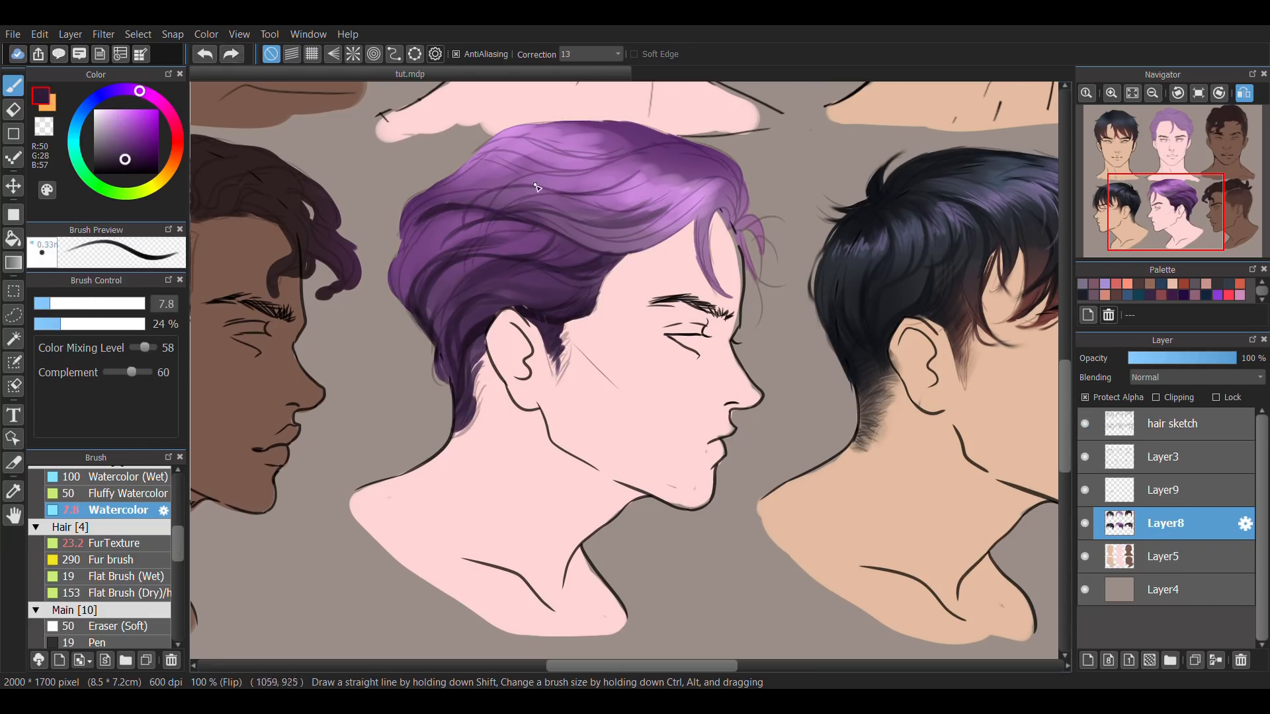
Paint dark locks on top of the purple crown and down the back of the head, hiding the hair sketch.
{"action": "left_click_drag", "start_coordinate": [475, 156], "coordinate": [592, 173]}
{"action": "left_click", "coordinate": [1084, 424]}
{"action": "key", "text": "ctrl+z"}
{"action": "left_click", "coordinate": [91, 304]}
{"action": "left_click", "coordinate": [468, 218], "text": "alt"}
{"action": "mouse_move", "coordinate": [486, 210]}
{"action": "left_mouse_down"}
{"action": "mouse_move", "coordinate": [416, 241]}
{"action": "mouse_move", "coordinate": [390, 305]}
{"action": "mouse_move", "coordinate": [428, 340]}
{"action": "left_mouse_up"}
Turn off Protect Alpha on Layer8, erase the rough nape edge and paint tufts along the purple hair's outline at size 7.5, 55% opacity.
{"action": "left_click", "coordinate": [50, 304]}
{"action": "left_click", "coordinate": [94, 324]}
{"action": "left_click", "coordinate": [1084, 397]}
{"action": "key", "text": "e"}
{"action": "left_click_drag", "start_coordinate": [433, 350], "coordinate": [437, 381]}
{"action": "key", "text": "b"}
{"action": "left_click", "coordinate": [432, 200], "text": "alt"}
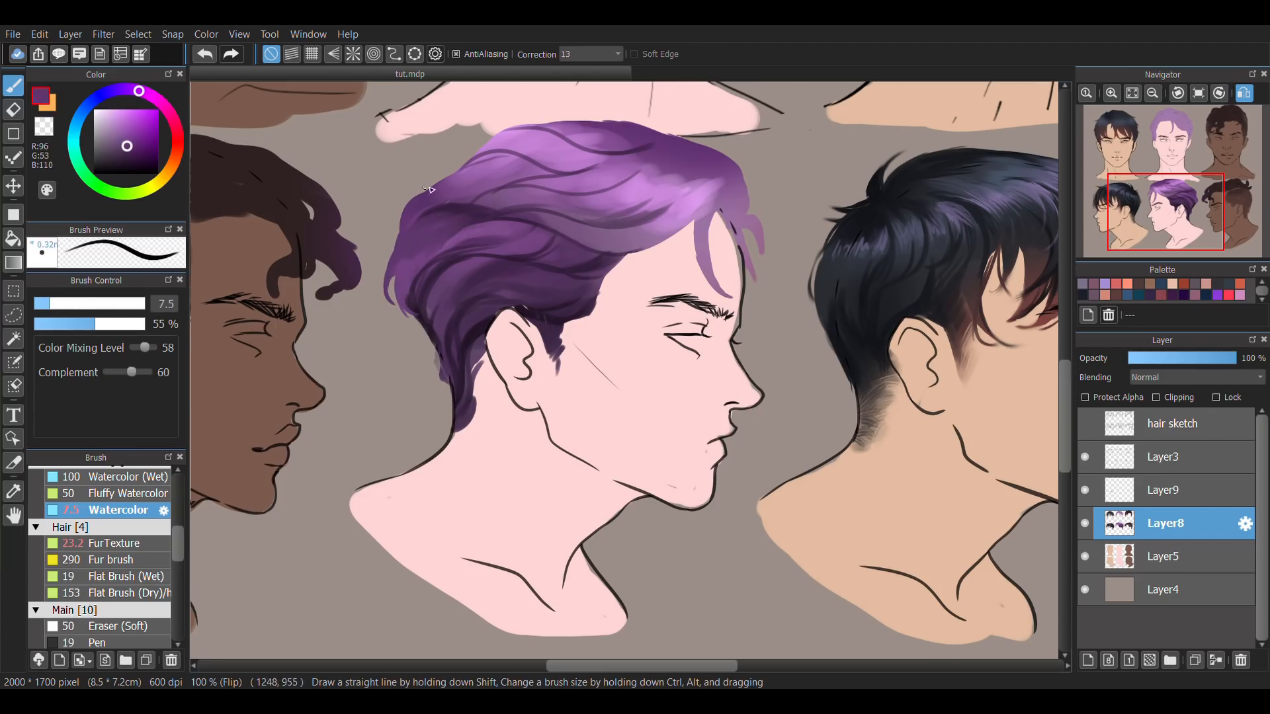
Add a dark strand across the upper crown of the purple profile hair and return the canvas to its unflipped view.
{"action": "mouse_move", "coordinate": [467, 173]}
{"action": "left_mouse_down"}
{"action": "mouse_move", "coordinate": [410, 200]}
{"action": "mouse_move", "coordinate": [599, 169]}
{"action": "mouse_move", "coordinate": [620, 196]}
{"action": "left_mouse_up"}
{"action": "key", "text": "ctrl+z"}
{"action": "left_click", "coordinate": [539, 192], "text": "alt"}
{"action": "left_click", "coordinate": [1244, 93]}
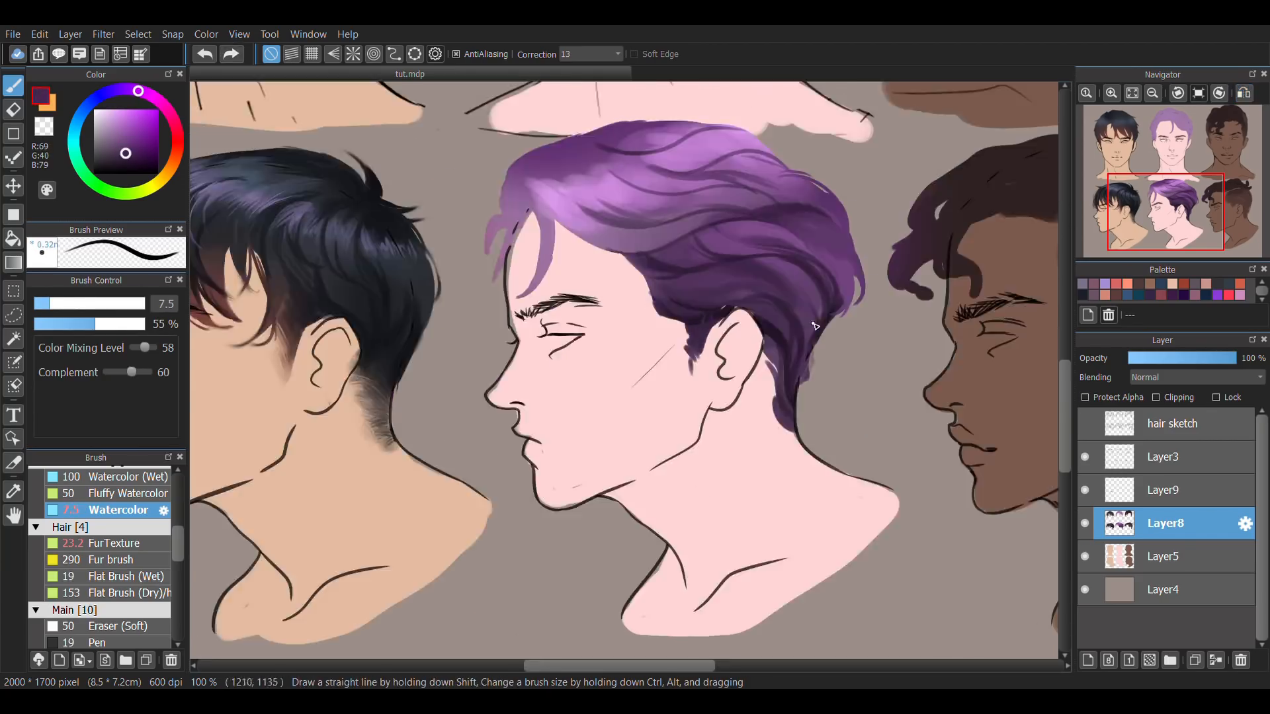
{"action": "left_click", "coordinate": [173, 164]}
{"action": "left_click", "coordinate": [113, 111]}
{"action": "mouse_move", "coordinate": [679, 173]}
{"action": "left_mouse_down"}
{"action": "mouse_move", "coordinate": [656, 187]}
{"action": "mouse_move", "coordinate": [629, 167]}
{"action": "mouse_move", "coordinate": [737, 131]}
{"action": "left_mouse_up"}
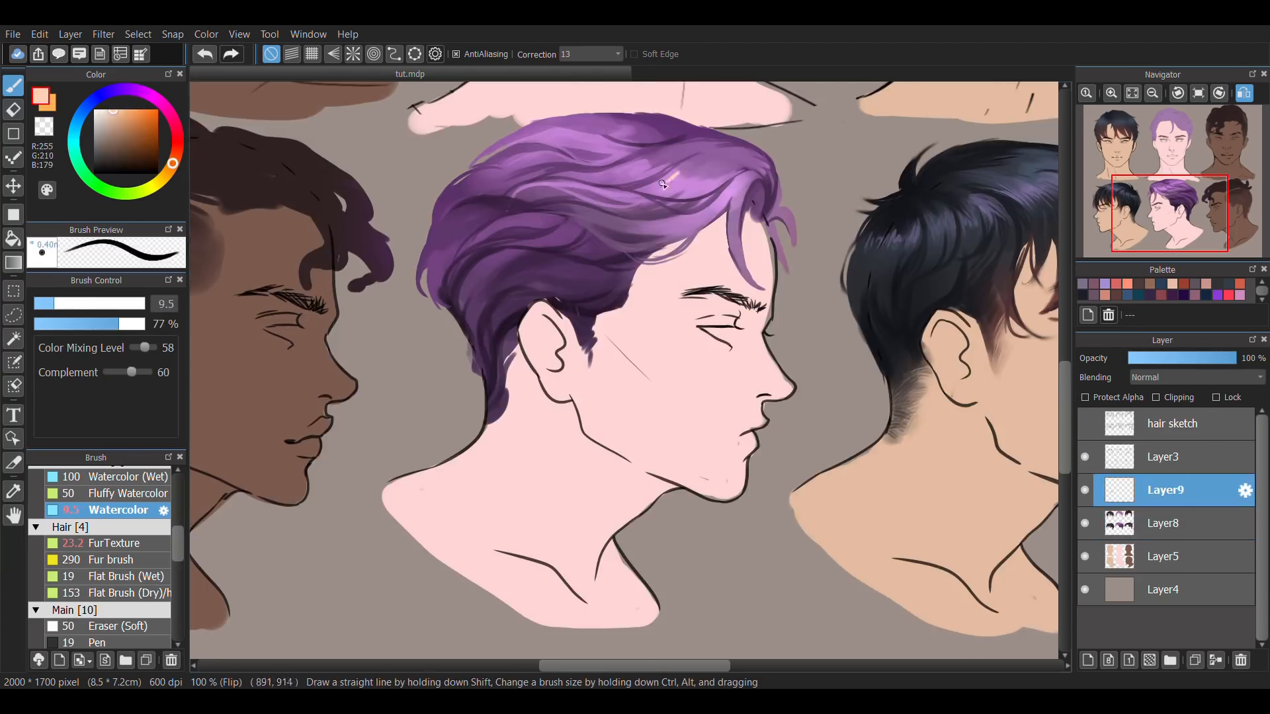
{"action": "key", "text": "ctrl+z"}
Paint pale highlight strands across the purple profile's fringe and crown with Watercolor at 36% opacity.
{"action": "left_click", "coordinate": [73, 324]}
{"action": "left_click", "coordinate": [171, 116]}
{"action": "left_click", "coordinate": [104, 114]}
{"action": "left_click", "coordinate": [49, 304]}
{"action": "left_click", "coordinate": [1244, 93]}
{"action": "left_click", "coordinate": [661, 156], "text": "alt"}
{"action": "left_click", "coordinate": [88, 304]}
{"action": "left_click", "coordinate": [582, 189], "text": "alt"}
{"action": "left_click_drag", "start_coordinate": [543, 185], "coordinate": [565, 189]}
{"action": "left_click_drag", "start_coordinate": [598, 177], "coordinate": [630, 175]}
{"action": "left_click", "coordinate": [699, 138], "text": "alt"}
Paint bright pink strands (RGB 230, 151, 251) on Layer9 over the purple crown and fringe, starting at brush size 14.6.
{"action": "left_click", "coordinate": [65, 305]}
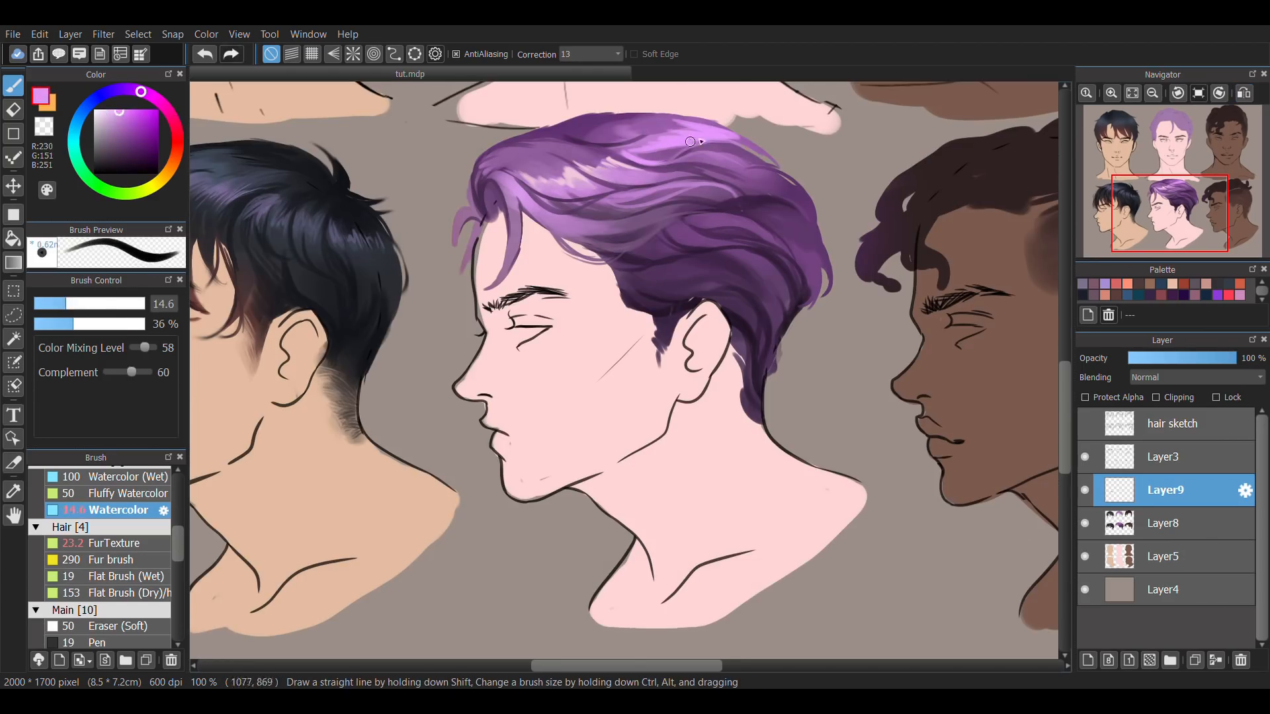
{"action": "left_click", "coordinate": [53, 305]}
{"action": "mouse_move", "coordinate": [634, 152]}
{"action": "left_mouse_down"}
{"action": "mouse_move", "coordinate": [584, 180]}
{"action": "mouse_move", "coordinate": [629, 158]}
{"action": "left_mouse_up"}
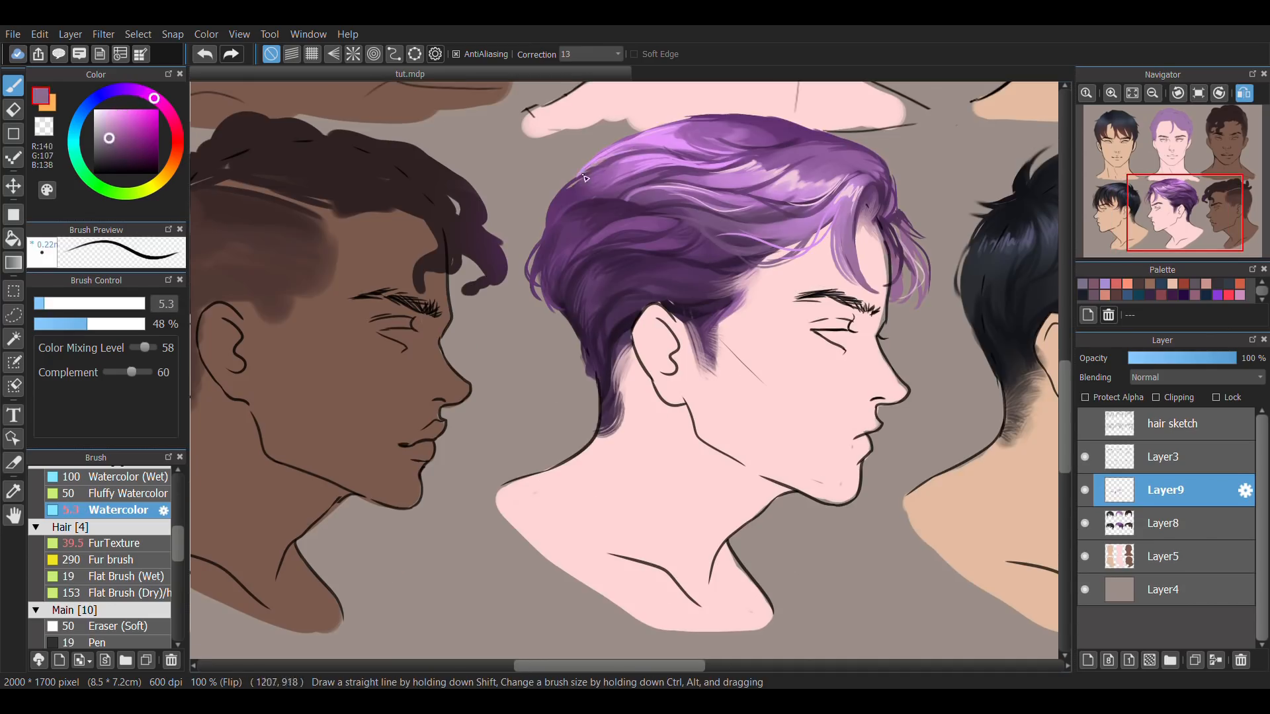
{"action": "left_click", "coordinate": [564, 197], "text": "alt"}
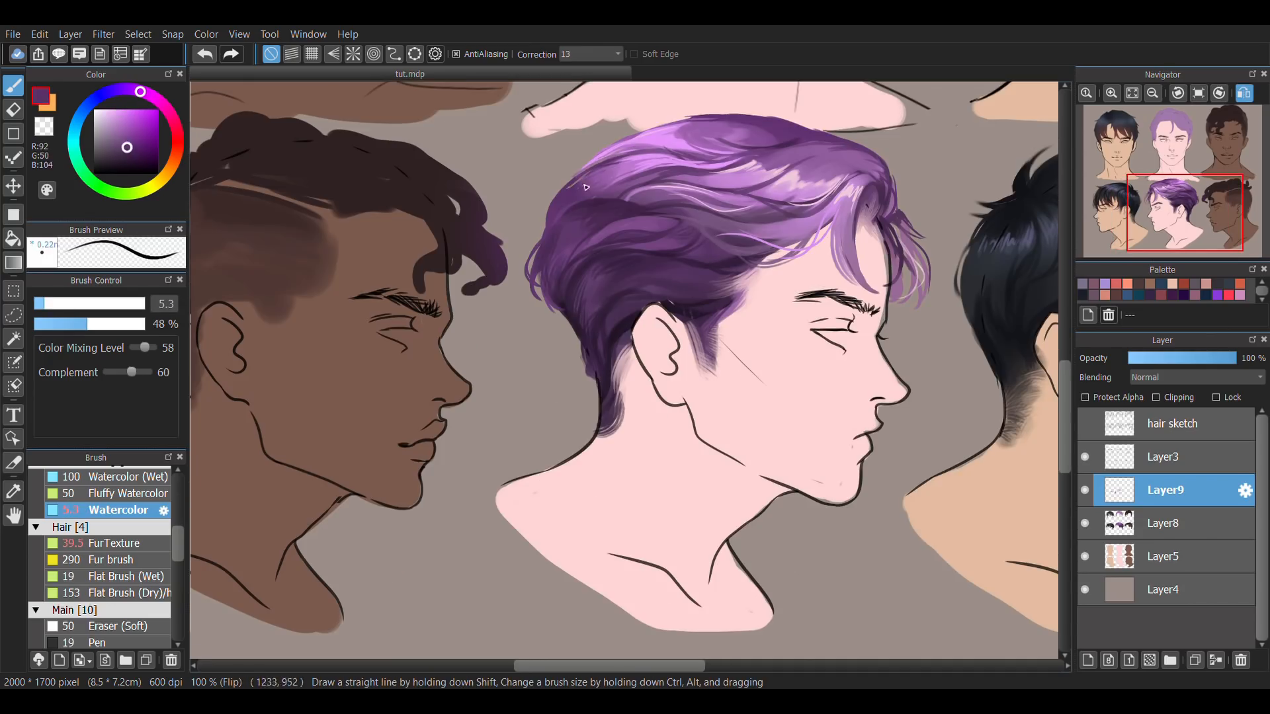
Draw fine loose strands over the back of the purple profile hair with Watercolor at size 3.6 and 26% opacity.
{"action": "left_click", "coordinate": [80, 305]}
{"action": "left_click", "coordinate": [630, 168], "text": "alt"}
{"action": "left_click", "coordinate": [50, 304]}
{"action": "left_click", "coordinate": [63, 324]}
{"action": "left_click", "coordinate": [39, 305]}
{"action": "left_click_drag", "start_coordinate": [554, 205], "coordinate": [607, 170]}
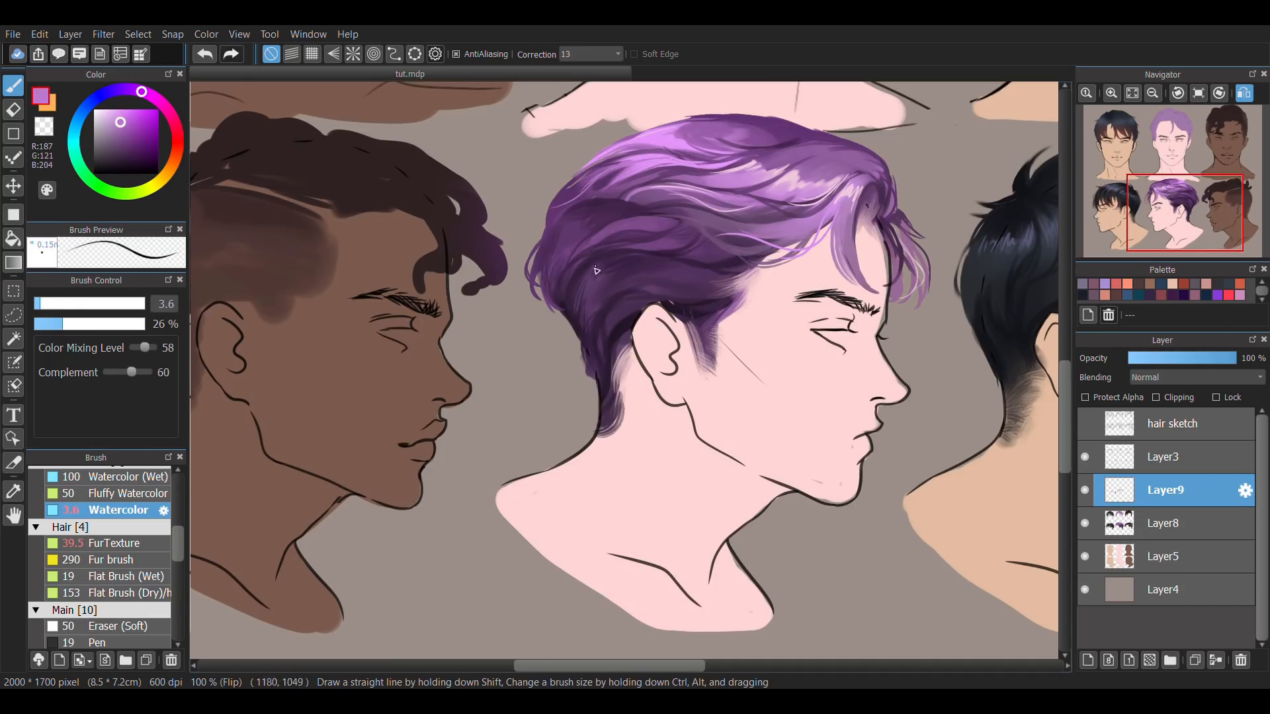
{"action": "left_click", "coordinate": [612, 319], "text": "alt"}
{"action": "scroll", "coordinate": [110, 595], "scroll_direction": "down", "scroll_amount": 5}
{"action": "left_click", "coordinate": [104, 641]}
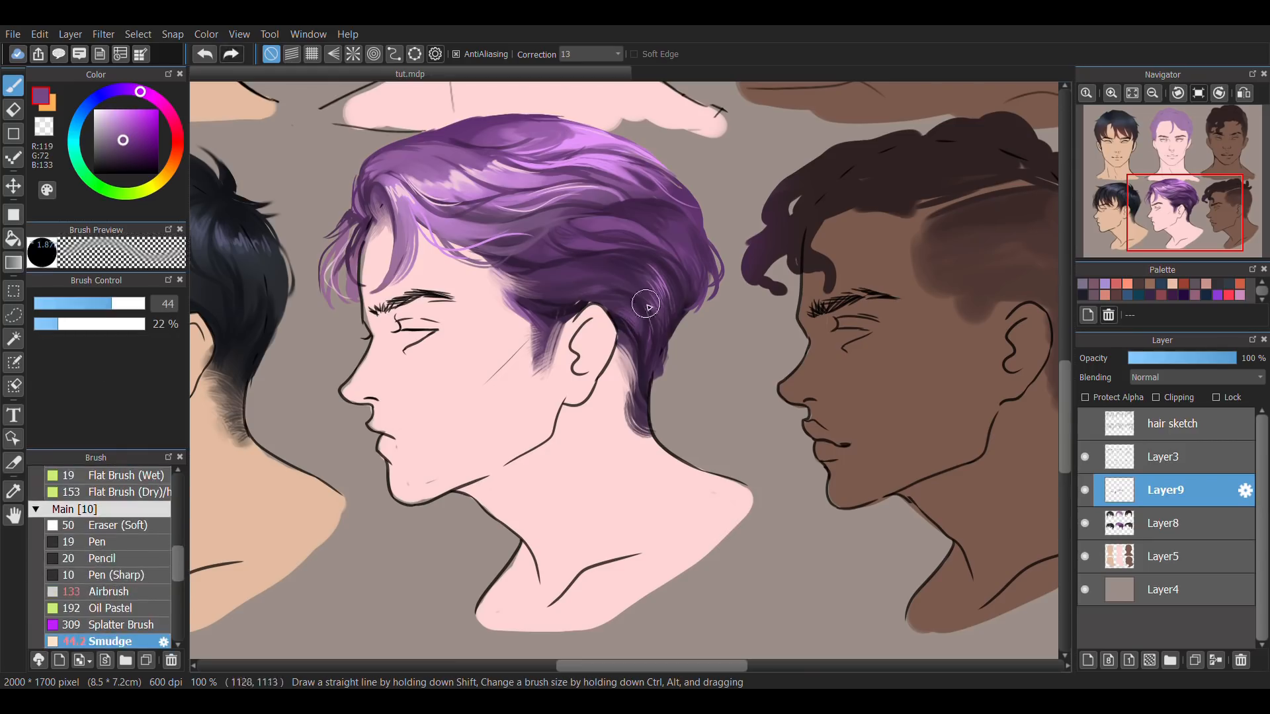
{"action": "left_click_drag", "start_coordinate": [645, 303], "coordinate": [668, 310]}
{"action": "left_click", "coordinate": [100, 543]}
{"action": "key", "text": "ctrl+z"}
{"action": "scroll", "coordinate": [109, 516], "scroll_direction": "up", "scroll_amount": 4}
{"action": "left_click", "coordinate": [118, 490]}
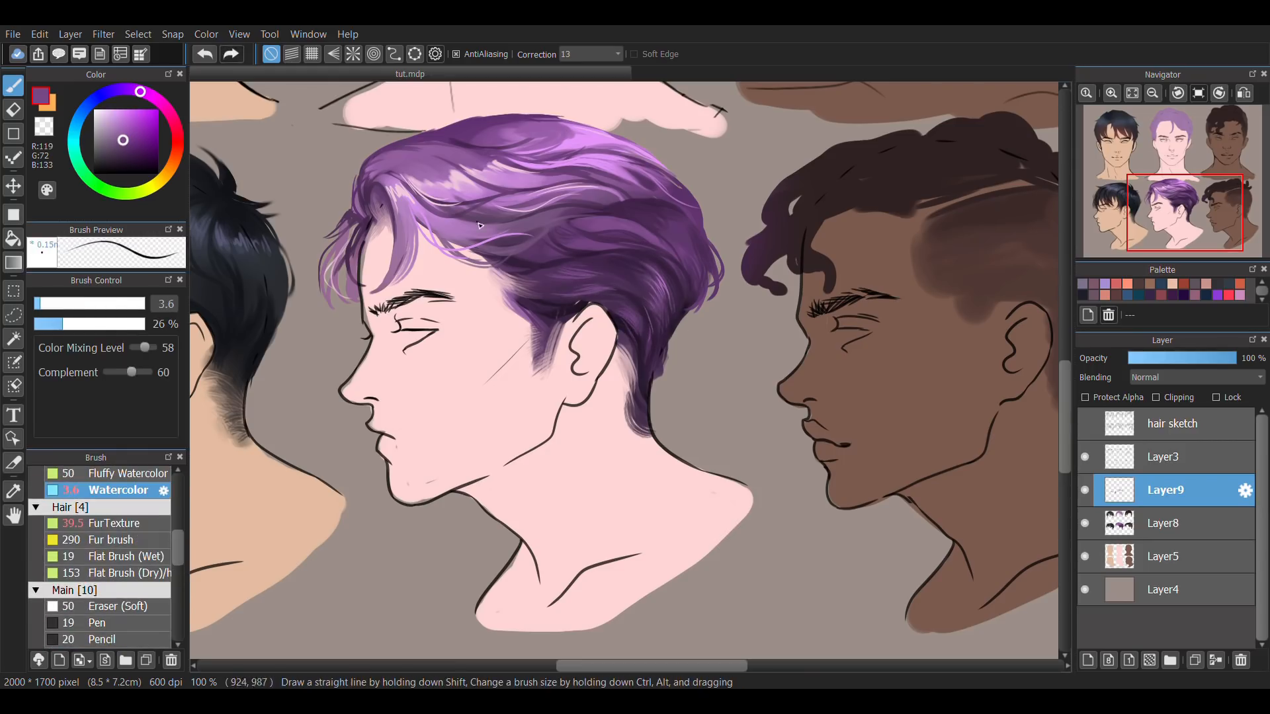
Touch up the fine strands along the purple profile's temple hairline and make Layer8 the active layer.
{"action": "left_click", "coordinate": [473, 284], "text": "alt"}
{"action": "key", "text": "e"}
{"action": "left_click", "coordinate": [1165, 523]}
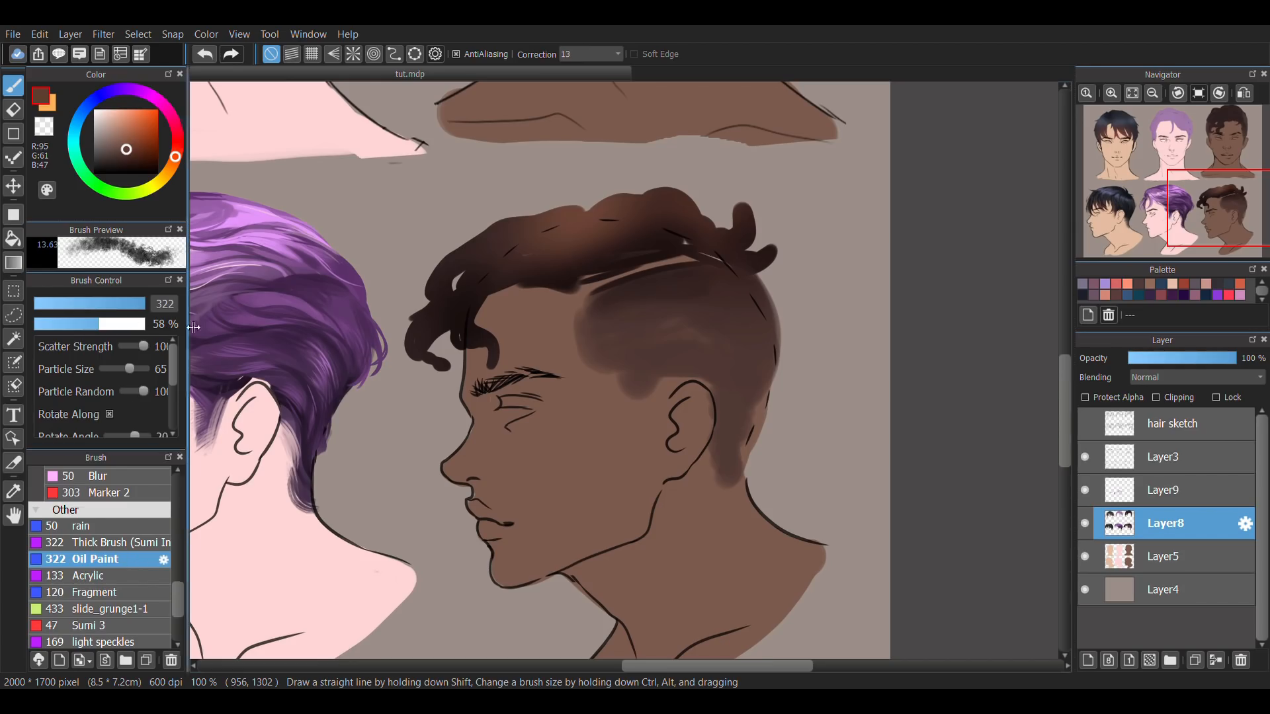
{"action": "left_click_drag", "start_coordinate": [666, 338], "coordinate": [651, 355]}
{"action": "key", "text": "ctrl+z"}
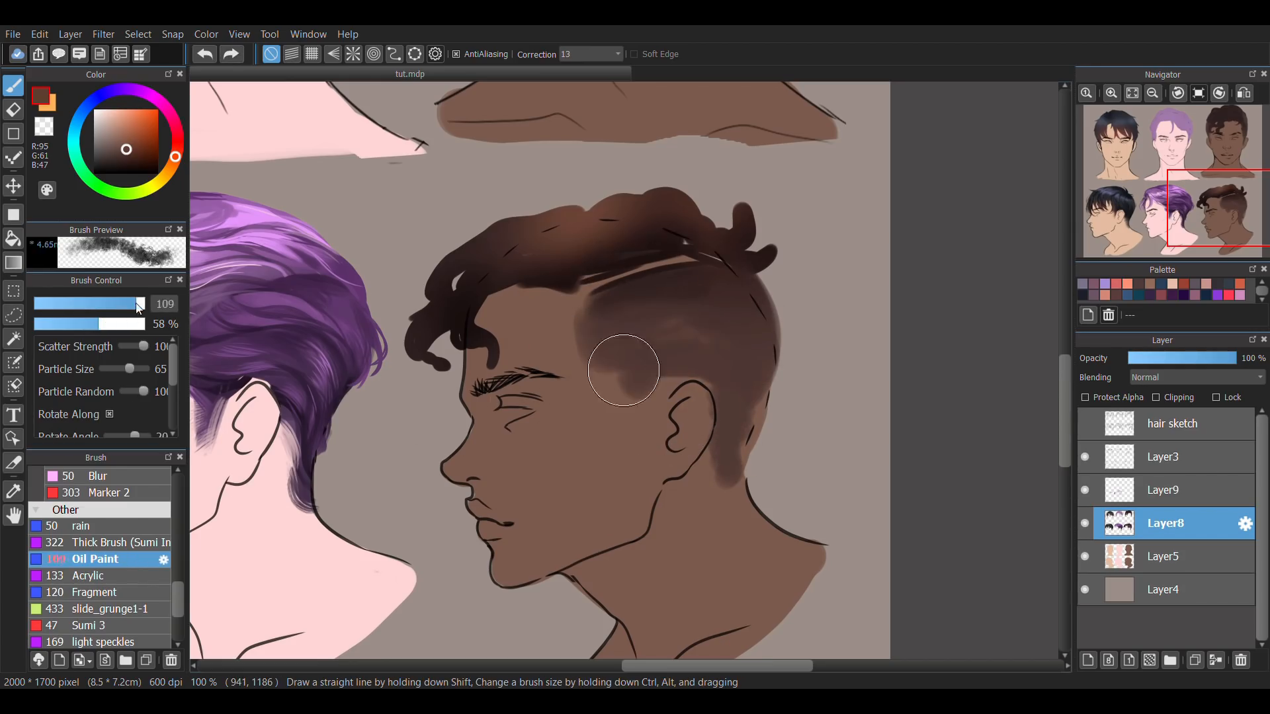
{"action": "left_click_drag", "start_coordinate": [147, 312], "coordinate": [150, 312]}
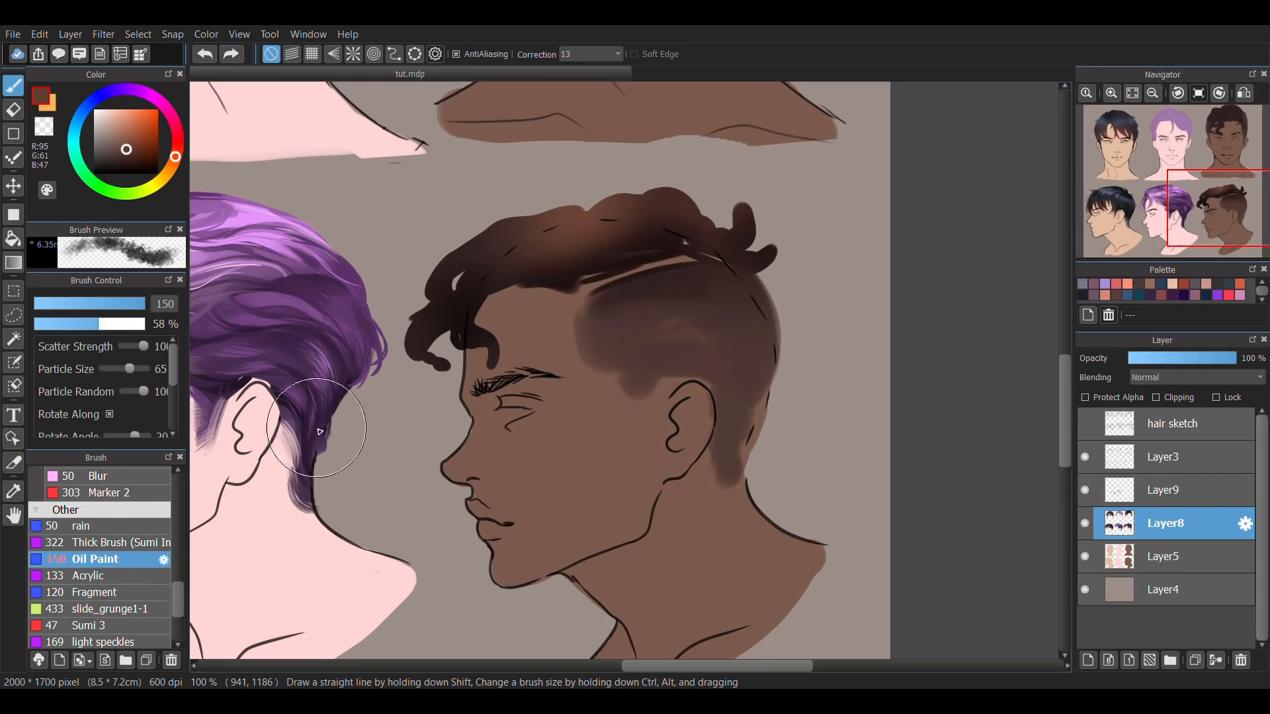
{"action": "right_click", "coordinate": [566, 328]}
{"action": "left_click_drag", "start_coordinate": [581, 352], "coordinate": [646, 345]}
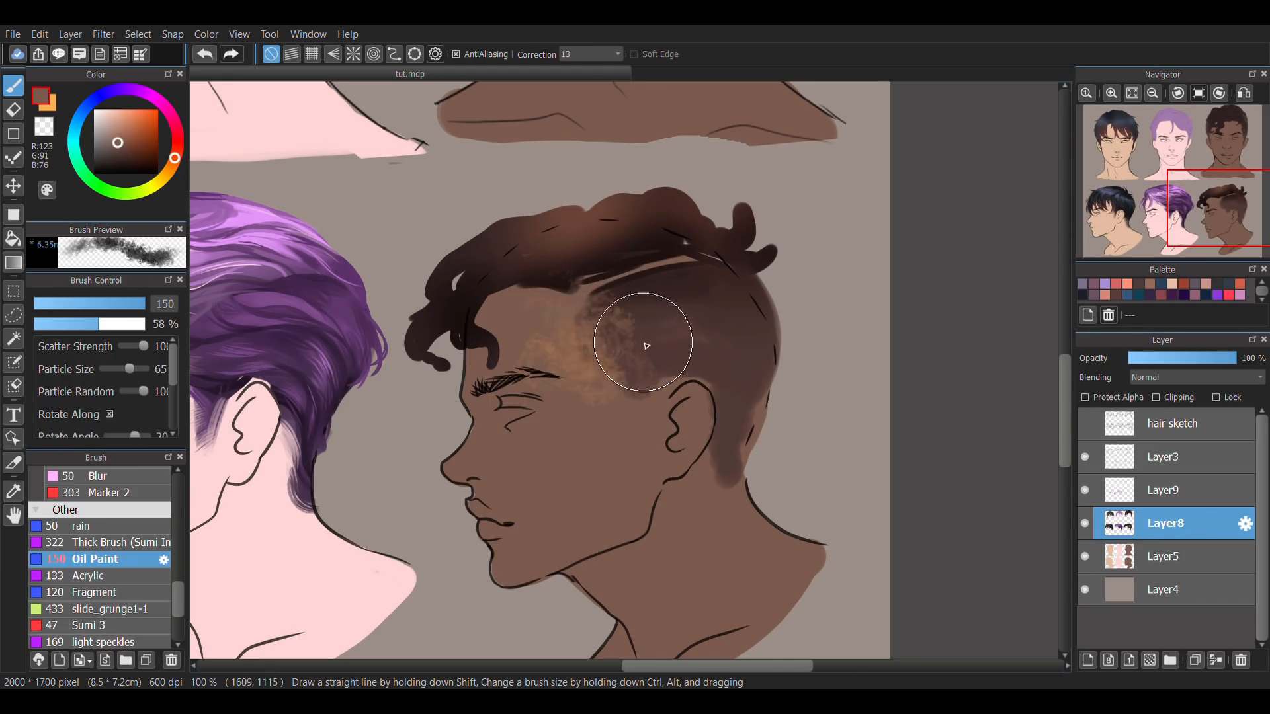
{"action": "key", "text": "ctrl+z"}
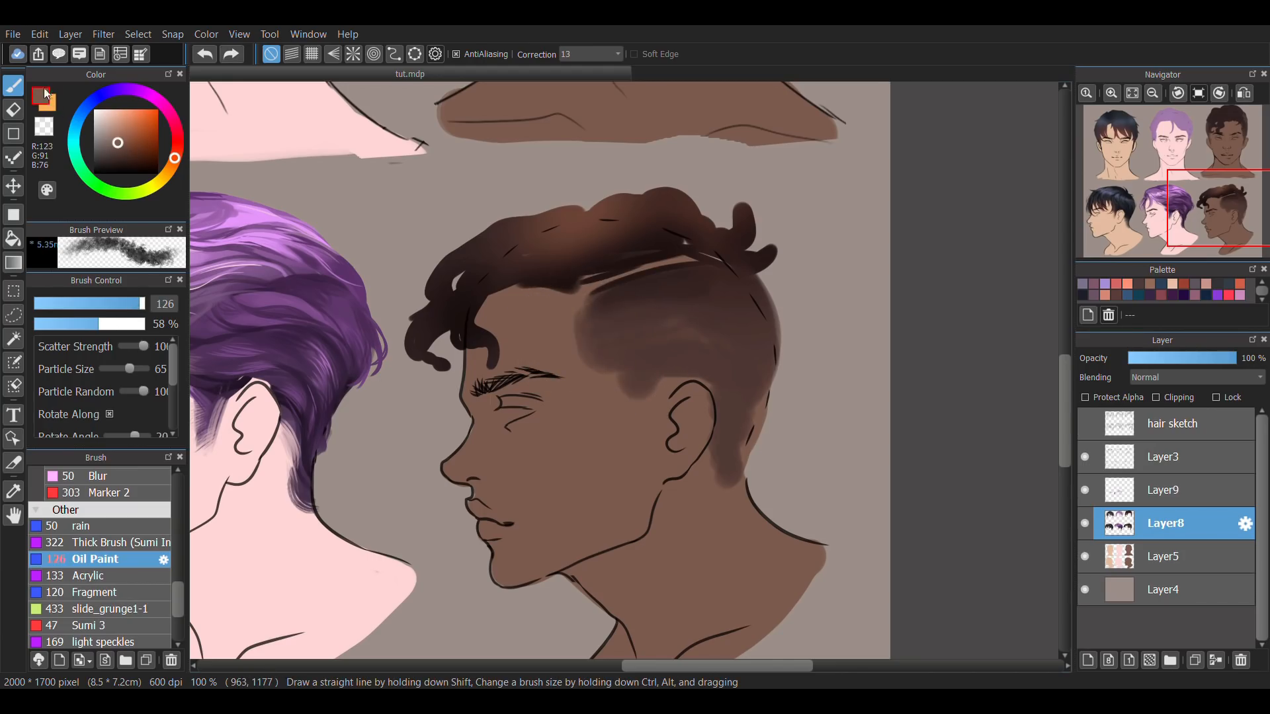
Texture the brown profile's shaved temple and sideburn with sampled skin and hair tones, using Oil Paint at size 69 and 58% opacity.
{"action": "left_click", "coordinate": [52, 114]}
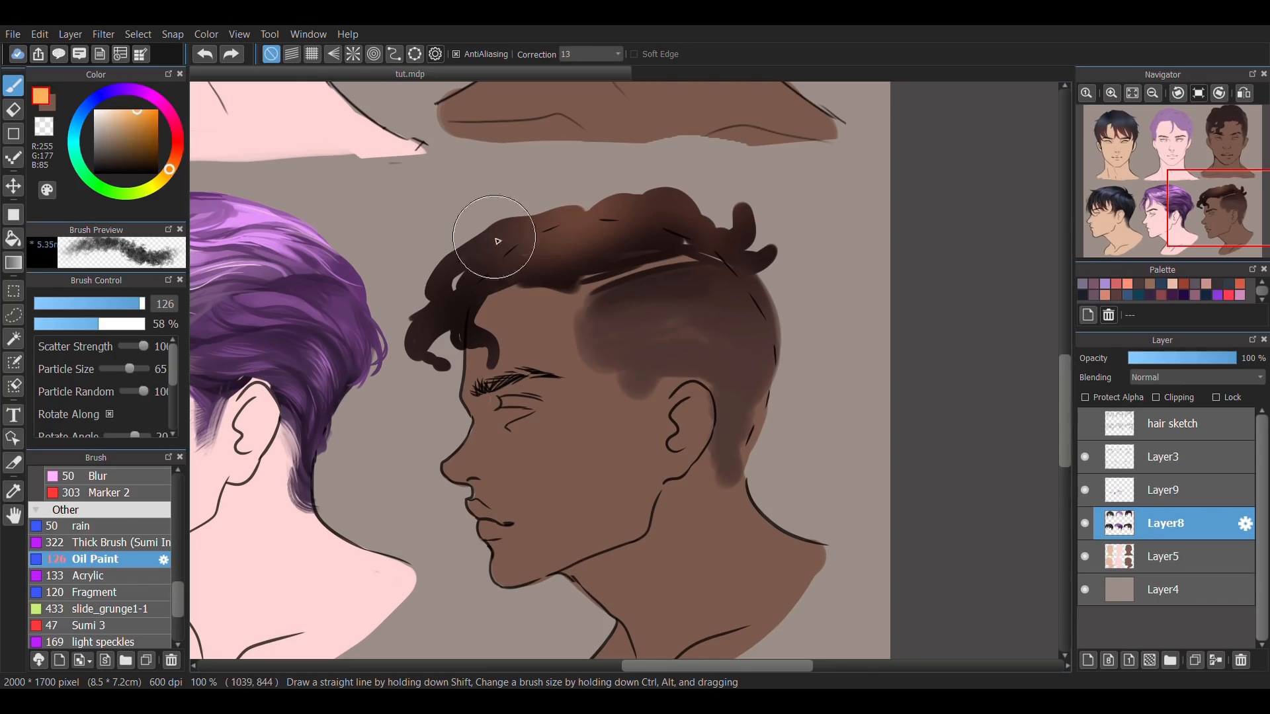
{"action": "right_click", "coordinate": [623, 347]}
{"action": "left_click_drag", "start_coordinate": [134, 308], "coordinate": [124, 307]}
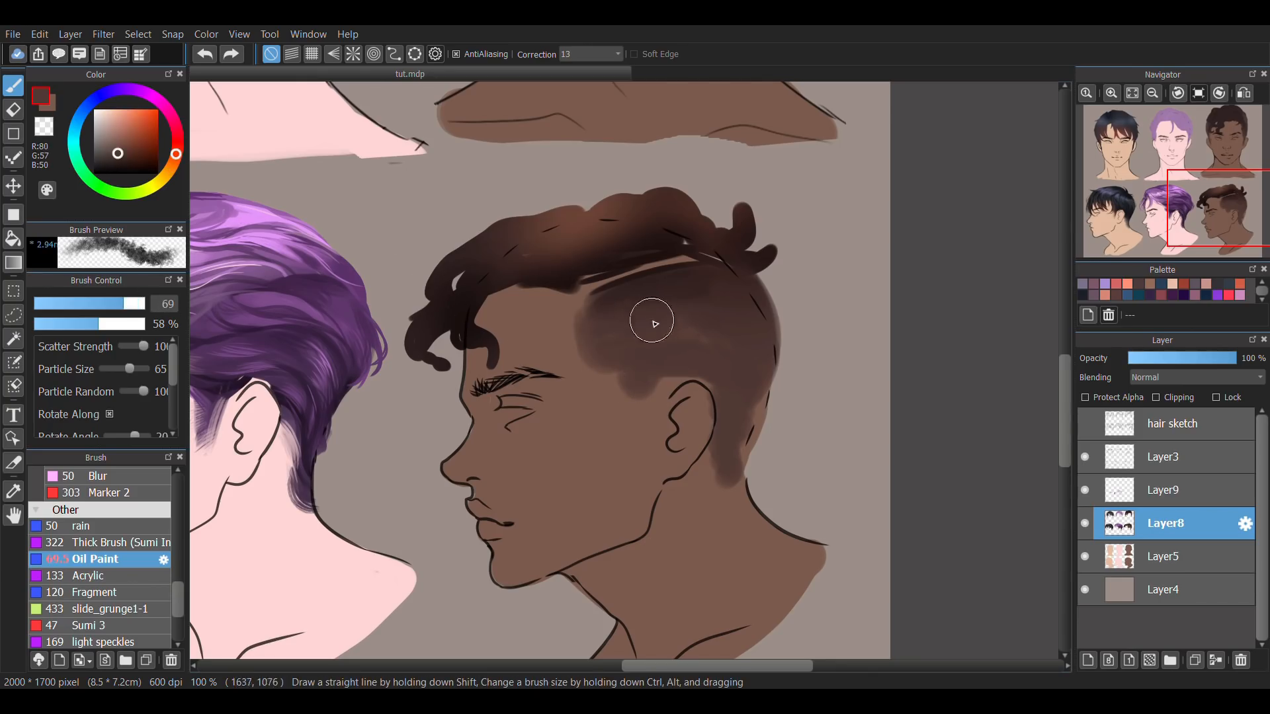
{"action": "right_click", "coordinate": [562, 332]}
{"action": "left_click_drag", "start_coordinate": [577, 314], "coordinate": [604, 369]}
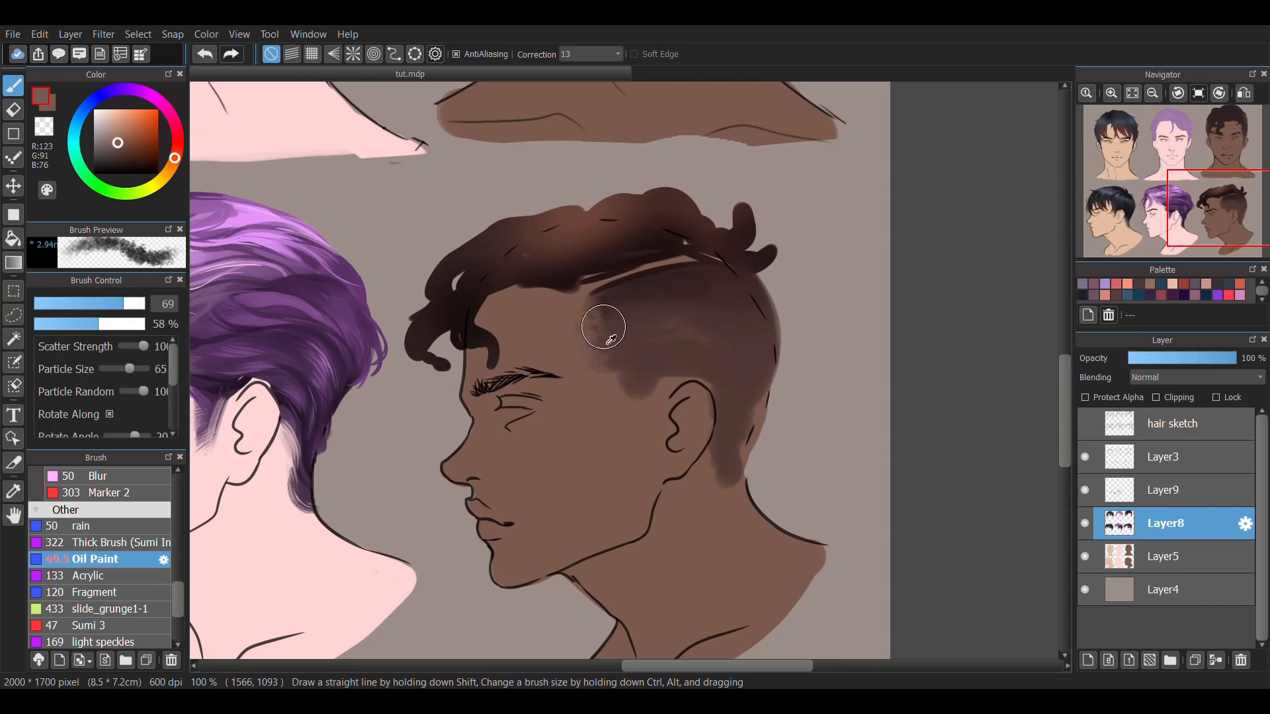
{"action": "left_click_drag", "start_coordinate": [626, 347], "coordinate": [681, 337]}
{"action": "mouse_move", "coordinate": [638, 383]}
{"action": "left_mouse_down"}
{"action": "mouse_move", "coordinate": [650, 429]}
{"action": "mouse_move", "coordinate": [624, 420]}
{"action": "left_mouse_up"}
Fade the brown profile's nape hair and darken the shaved back of the head with Oil Paint in sampled tones.
{"action": "key", "text": "e"}
{"action": "key", "text": "b"}
{"action": "right_click", "coordinate": [742, 482]}
{"action": "left_click_drag", "start_coordinate": [743, 471], "coordinate": [751, 419]}
{"action": "right_click", "coordinate": [736, 275]}
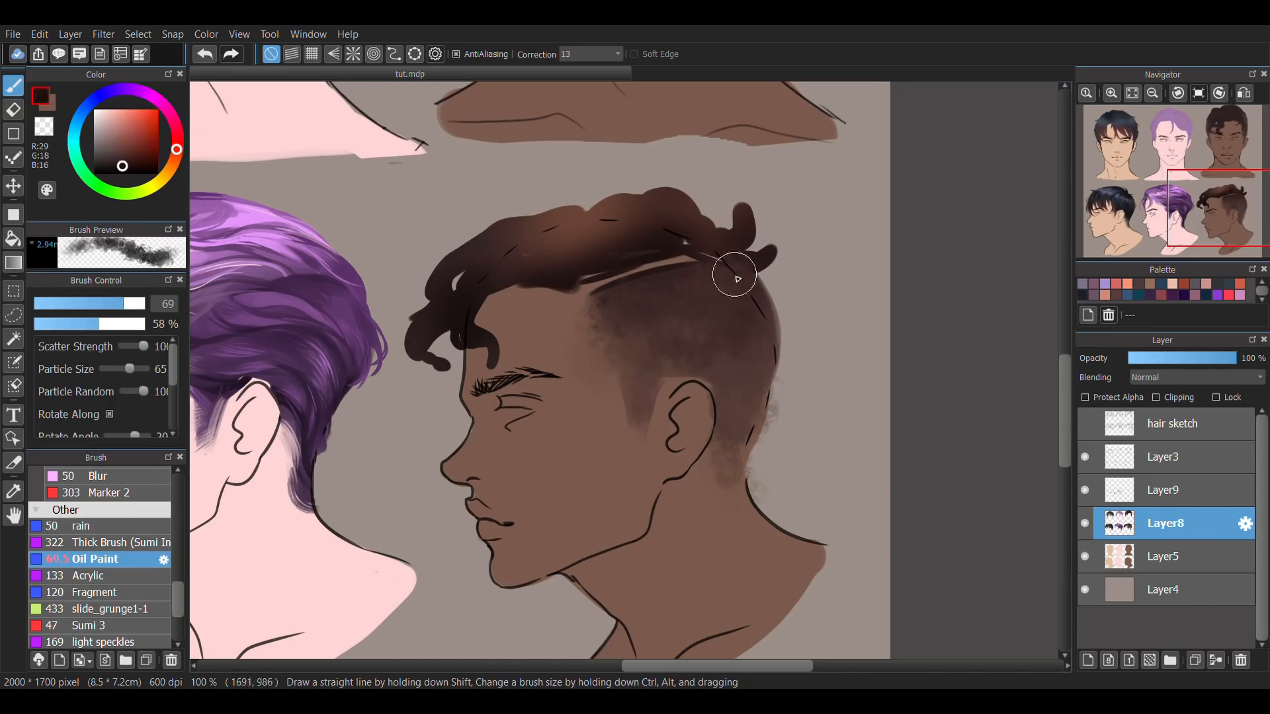
{"action": "left_click_drag", "start_coordinate": [737, 275], "coordinate": [760, 384]}
Erase the stray paint outside the back of the brown profile's head and neck on Layer8 and Layer5.
{"action": "key", "text": "e"}
{"action": "mouse_move", "coordinate": [788, 337]}
{"action": "left_mouse_down"}
{"action": "mouse_move", "coordinate": [783, 411]}
{"action": "mouse_move", "coordinate": [754, 472]}
{"action": "left_mouse_up"}
{"action": "left_click", "coordinate": [1165, 556]}
{"action": "left_click_drag", "start_coordinate": [779, 401], "coordinate": [753, 457]}
{"action": "left_click", "coordinate": [1165, 523]}
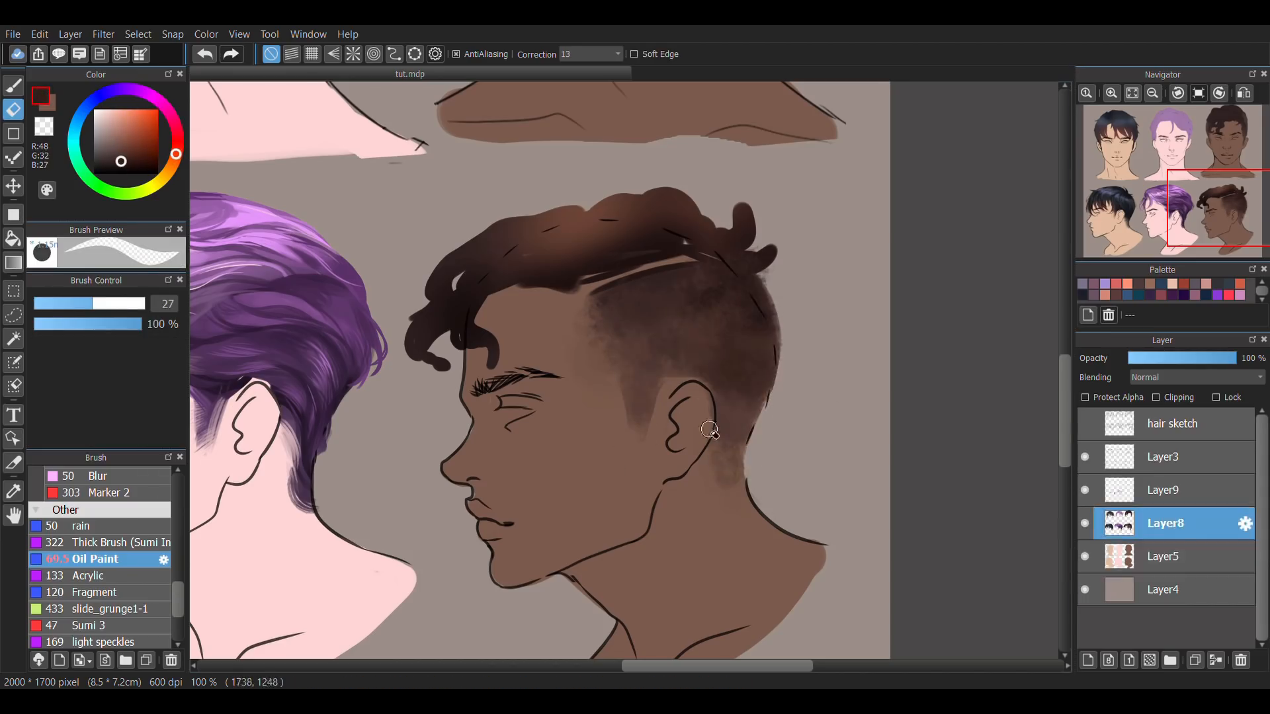
Soften the brown profile's nape and sideburn fade with sampled tones, using the FurTexture brush at size 34 and 34% opacity.
{"action": "key", "text": "Down"}
{"action": "key", "text": "b"}
{"action": "left_click_drag", "start_coordinate": [178, 595], "coordinate": [179, 541]}
{"action": "left_click", "coordinate": [119, 530]}
{"action": "left_click", "coordinate": [72, 325]}
{"action": "left_click_drag", "start_coordinate": [508, 426], "coordinate": [487, 405]}
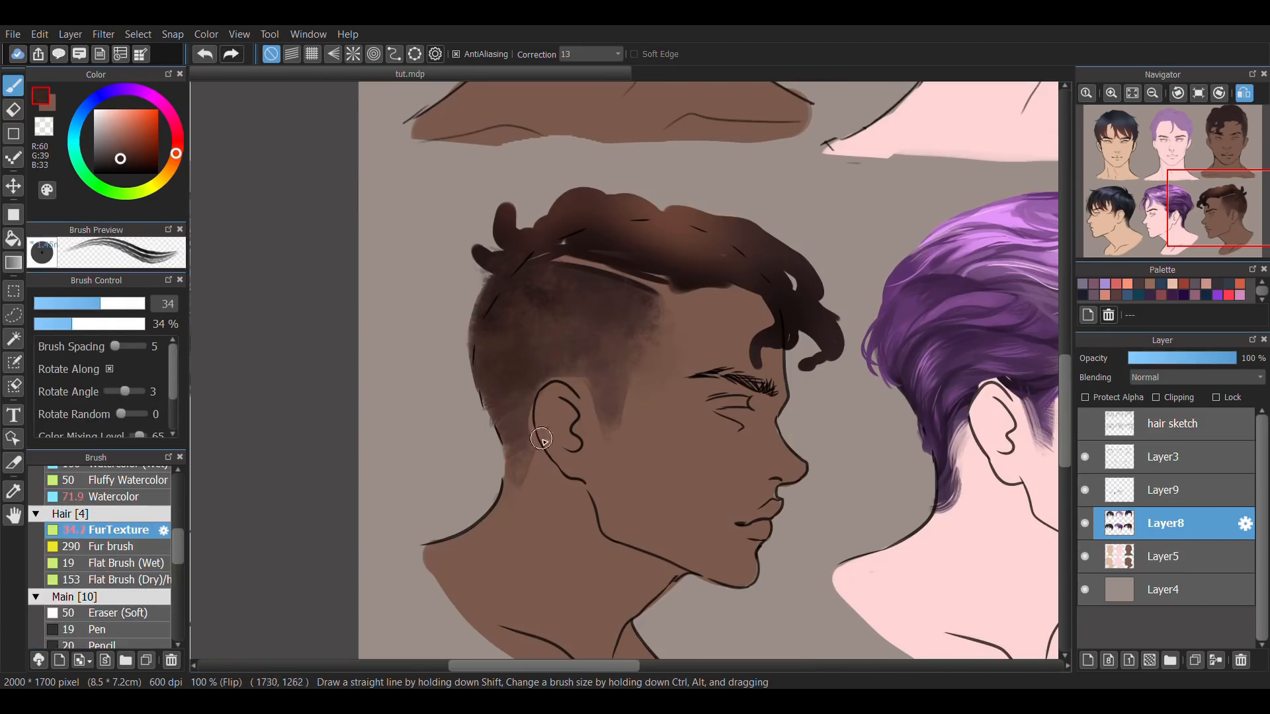
{"action": "right_click", "coordinate": [533, 449]}
{"action": "right_click", "coordinate": [585, 390]}
{"action": "key", "text": "e"}
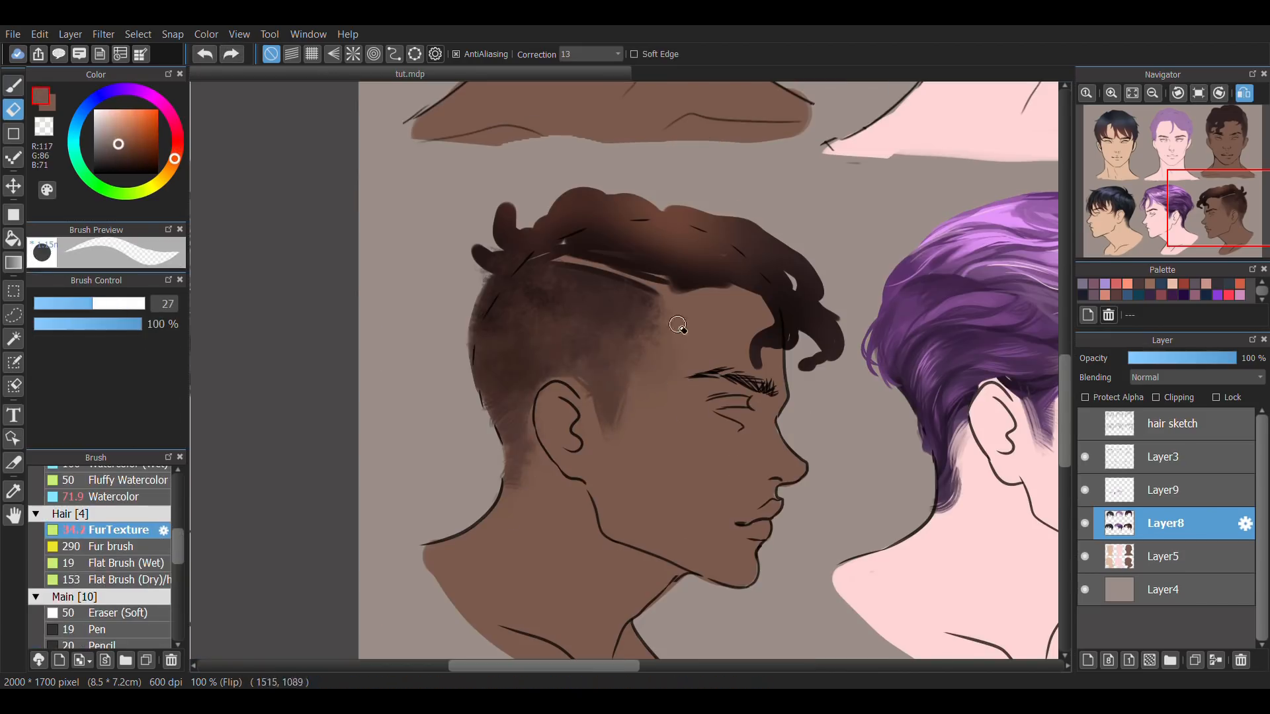
Darken the hair along the brown profile's shaved parting line with sampled dark brown and clean up its edges.
{"action": "left_click", "coordinate": [114, 497]}
{"action": "left_click_drag", "start_coordinate": [178, 546], "coordinate": [178, 587]}
{"action": "left_click", "coordinate": [119, 610]}
{"action": "key", "text": "b"}
{"action": "mouse_move", "coordinate": [672, 301]}
{"action": "left_mouse_down"}
{"action": "mouse_move", "coordinate": [599, 413]}
{"action": "mouse_move", "coordinate": [517, 388]}
{"action": "mouse_move", "coordinate": [704, 270]}
{"action": "left_mouse_up"}
{"action": "right_click", "coordinate": [740, 266]}
{"action": "key", "text": "e"}
{"action": "key", "text": "b"}
{"action": "key", "text": "e"}
{"action": "key", "text": "Down"}
{"action": "right_click", "coordinate": [655, 250]}
Show the hair sketch layer and reposition its lassoed lines over the brown profile's head.
{"action": "left_click_drag", "start_coordinate": [178, 586], "coordinate": [179, 539]}
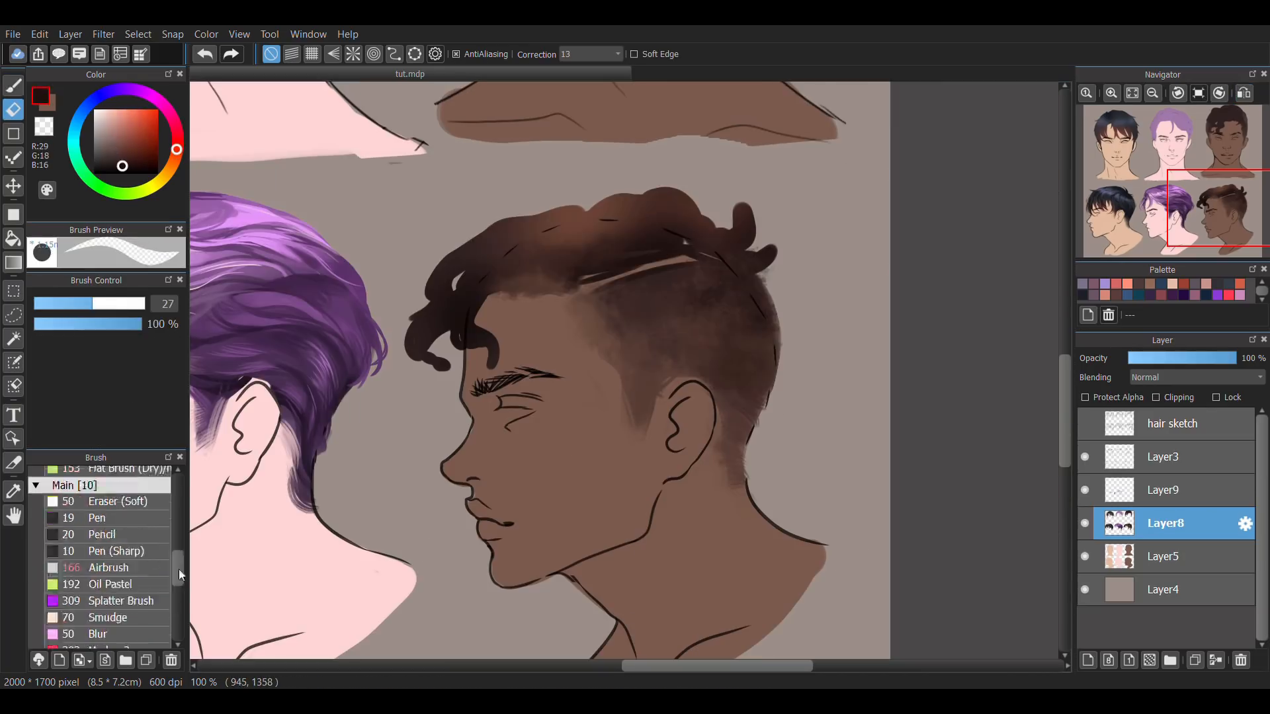
{"action": "left_click", "coordinate": [119, 548]}
{"action": "key", "text": "b"}
{"action": "left_click", "coordinate": [1085, 424]}
{"action": "left_click", "coordinate": [1172, 423]}
{"action": "mouse_move", "coordinate": [456, 254]}
{"action": "left_mouse_down"}
{"action": "mouse_move", "coordinate": [743, 146]}
{"action": "mouse_move", "coordinate": [456, 248]}
{"action": "left_mouse_up"}
{"action": "key", "text": "ctrl+t"}
{"action": "left_click_drag", "start_coordinate": [694, 298], "coordinate": [657, 334]}
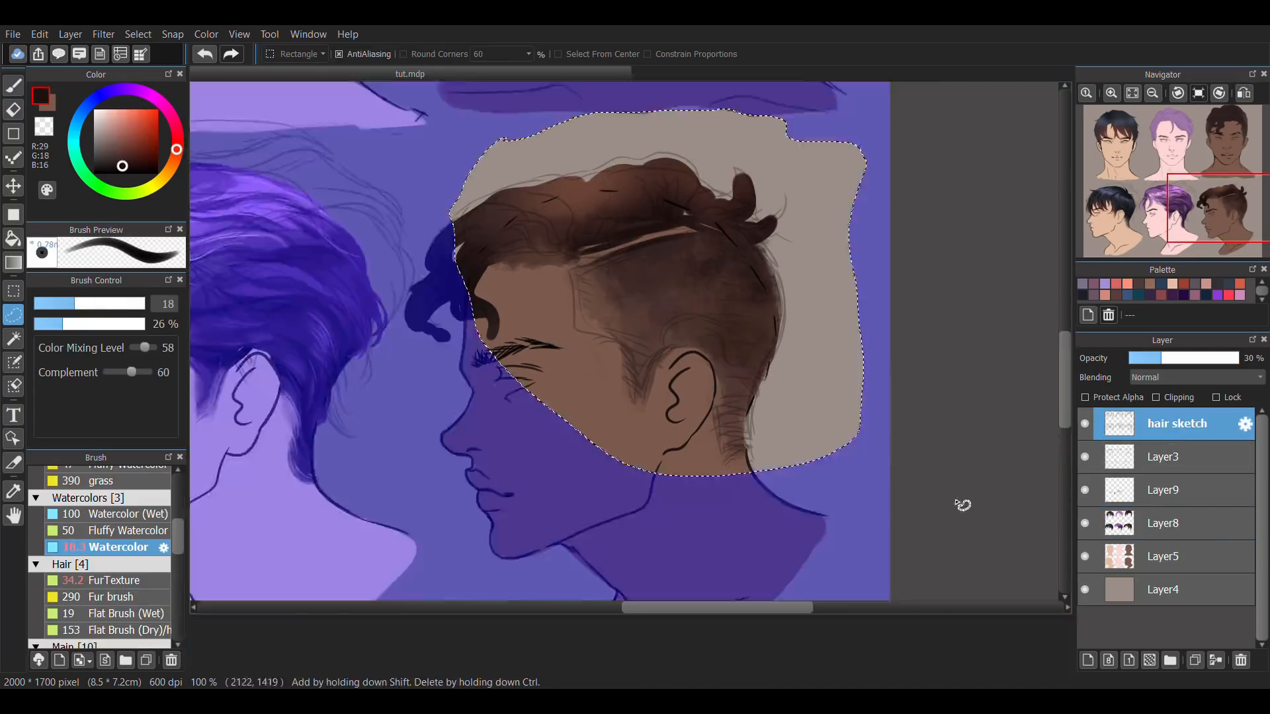
{"action": "key", "text": "ctrl+d"}
Darken the fade behind the brown profile's ear on Layer8 with the Thick Brush in a sampled brown.
{"action": "left_click", "coordinate": [1165, 523]}
{"action": "left_click_drag", "start_coordinate": [178, 536], "coordinate": [178, 587]}
{"action": "left_click", "coordinate": [119, 602]}
{"action": "left_click_drag", "start_coordinate": [720, 416], "coordinate": [731, 470]}
{"action": "key", "text": "e"}
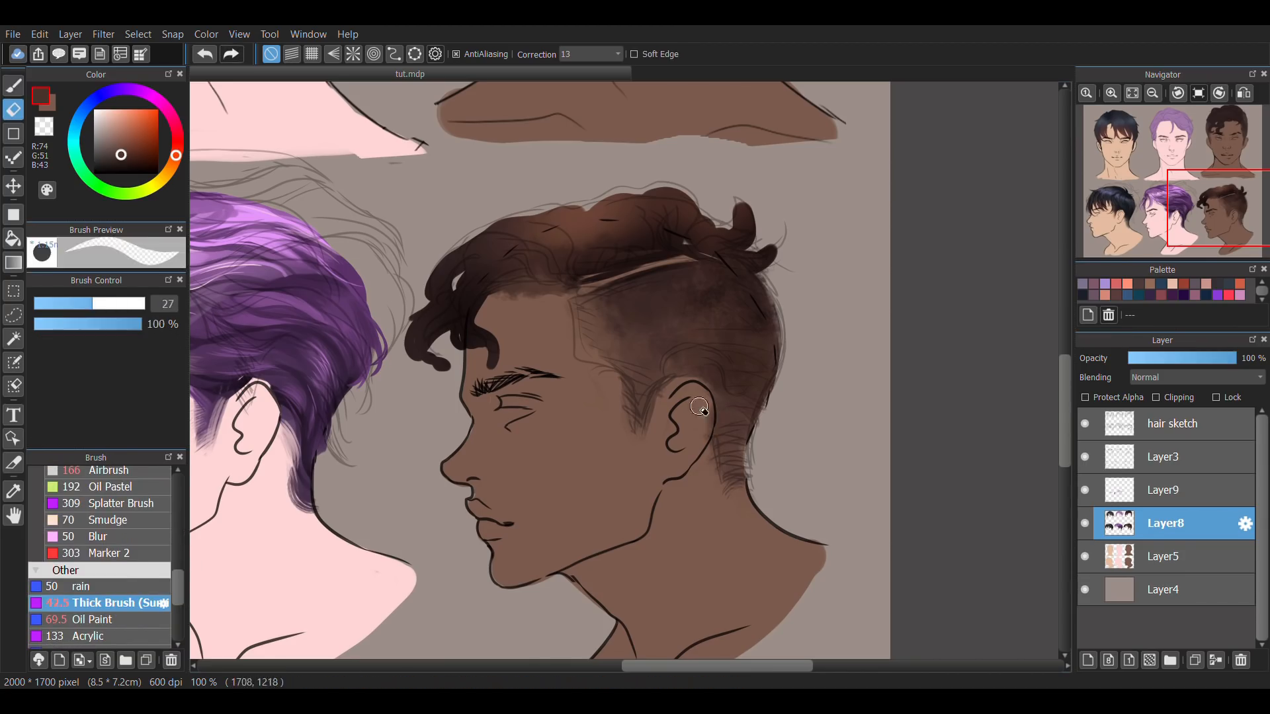
Block in the brown profile's dark curl shadows with Watercolor at size 26 and 16% opacity, following the sketch, and hide the hair sketch.
{"action": "left_click_drag", "start_coordinate": [178, 586], "coordinate": [178, 542]}
{"action": "left_click", "coordinate": [119, 521]}
{"action": "left_click_drag", "start_coordinate": [526, 255], "coordinate": [563, 284]}
{"action": "left_click", "coordinate": [92, 304]}
{"action": "left_click", "coordinate": [49, 324]}
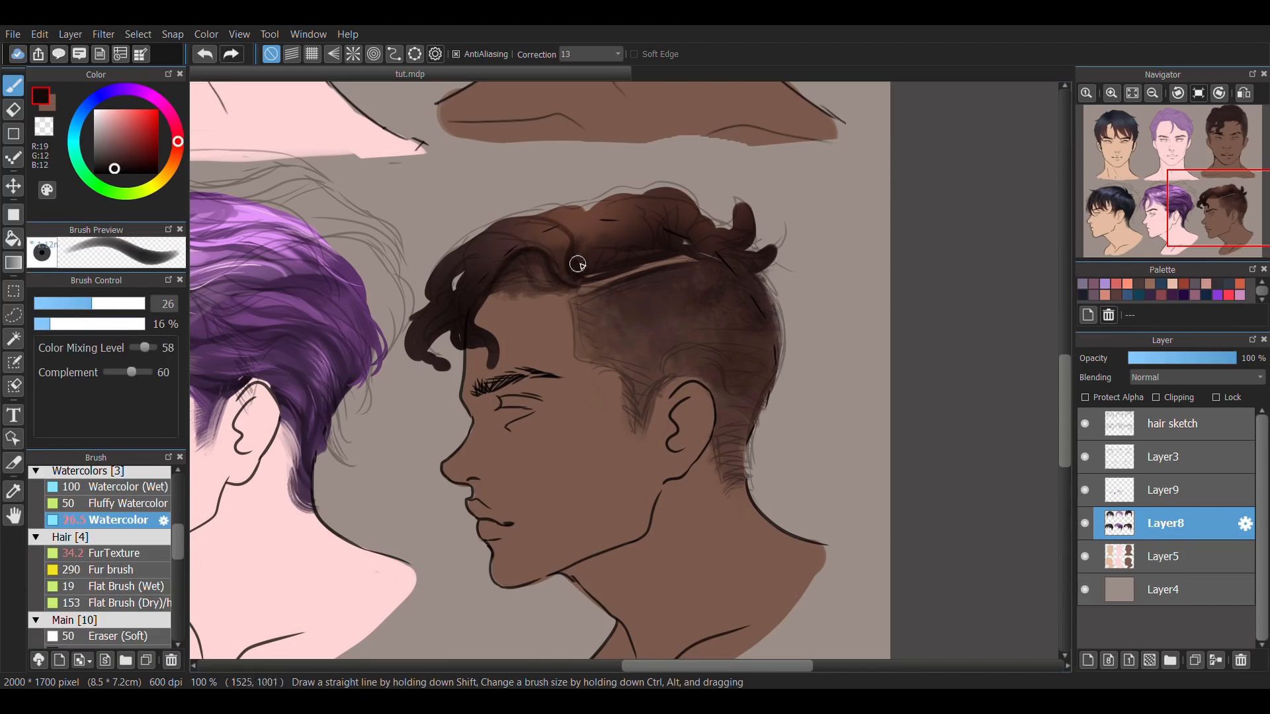
{"action": "left_click_drag", "start_coordinate": [582, 224], "coordinate": [577, 270]}
{"action": "left_click_drag", "start_coordinate": [661, 203], "coordinate": [667, 243]}
{"action": "left_click_drag", "start_coordinate": [760, 339], "coordinate": [749, 357]}
{"action": "left_click", "coordinate": [1085, 424]}
Define the brown profile's front curls with sampled dark browns, using Watercolor up to size 12.4 and 34% opacity.
{"action": "left_click", "coordinate": [50, 304]}
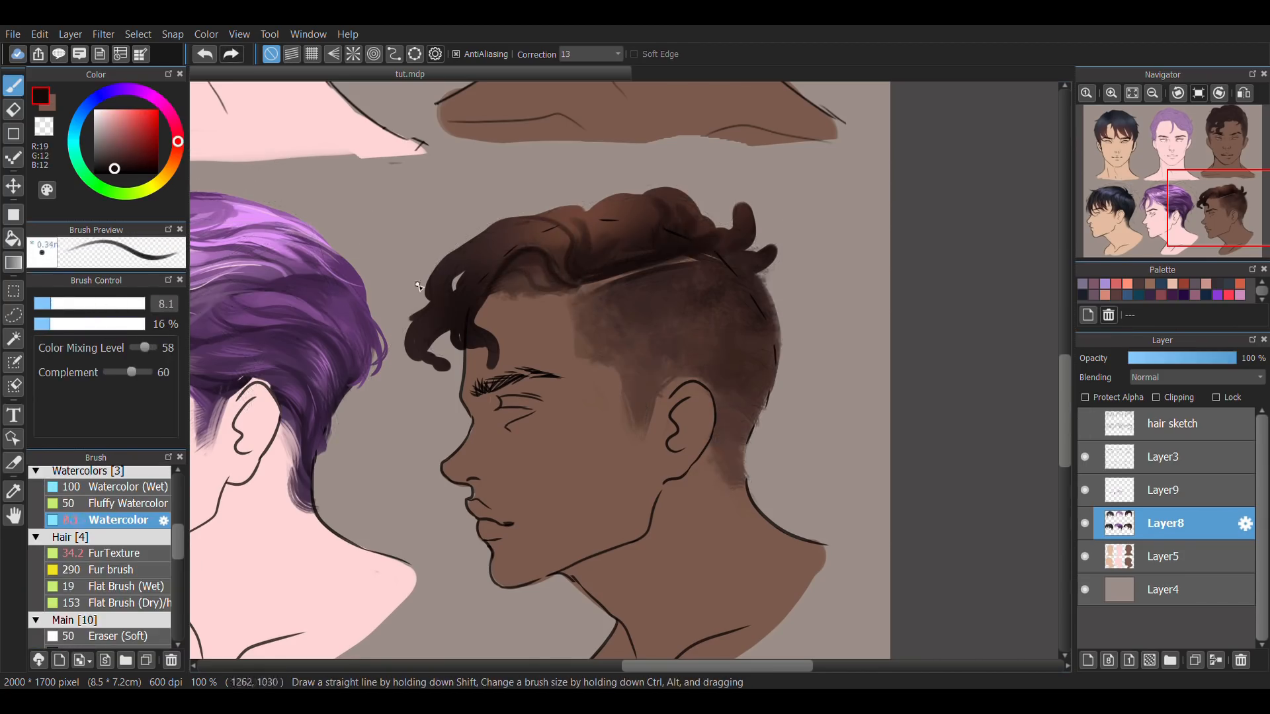
{"action": "left_click", "coordinate": [70, 303]}
{"action": "left_click", "coordinate": [546, 268], "text": "alt"}
{"action": "left_click_drag", "start_coordinate": [539, 219], "coordinate": [585, 254]}
{"action": "left_click", "coordinate": [61, 304]}
{"action": "left_click", "coordinate": [71, 324]}
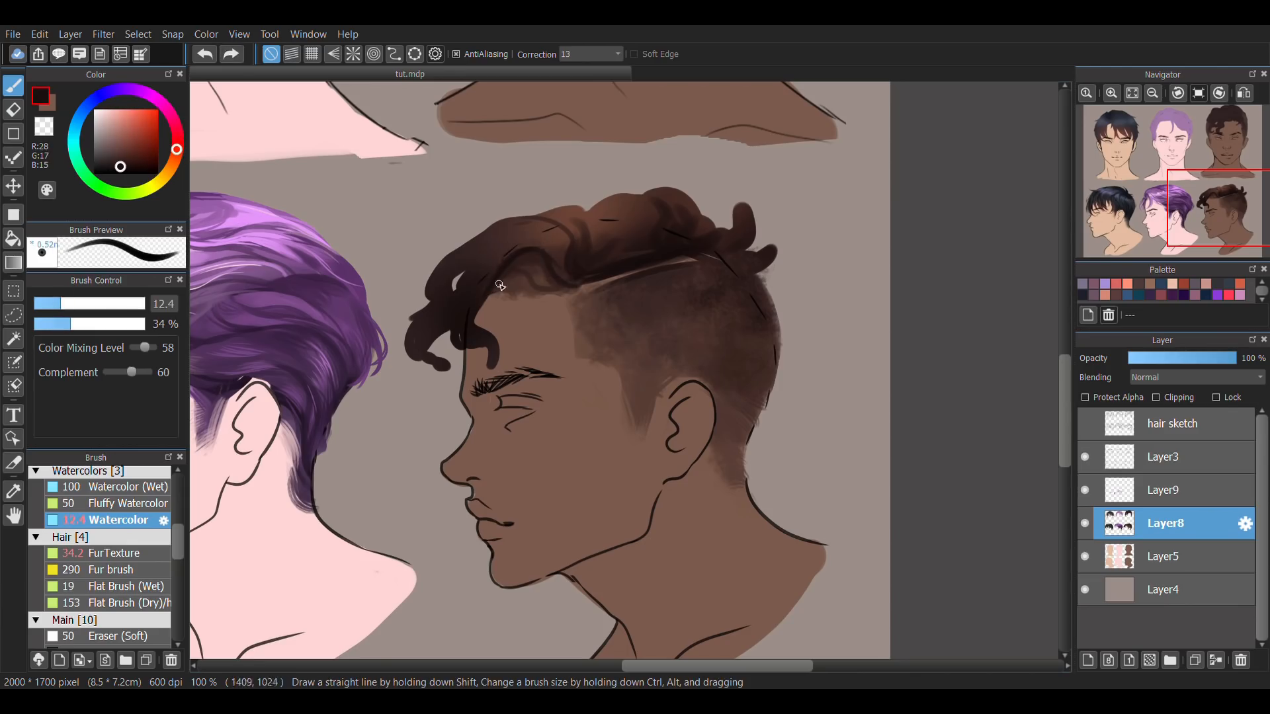
{"action": "left_click", "coordinate": [516, 234], "text": "alt"}
{"action": "mouse_move", "coordinate": [508, 255]}
{"action": "left_mouse_down"}
{"action": "mouse_move", "coordinate": [536, 229]}
{"action": "mouse_move", "coordinate": [582, 279]}
{"action": "left_mouse_up"}
{"action": "left_click", "coordinate": [561, 242], "text": "alt"}
Paint thin lighter strands through the brown profile's front curls and fringe with Watercolor at size 5.3 and 53% opacity.
{"action": "left_click", "coordinate": [43, 303]}
{"action": "left_click", "coordinate": [92, 324]}
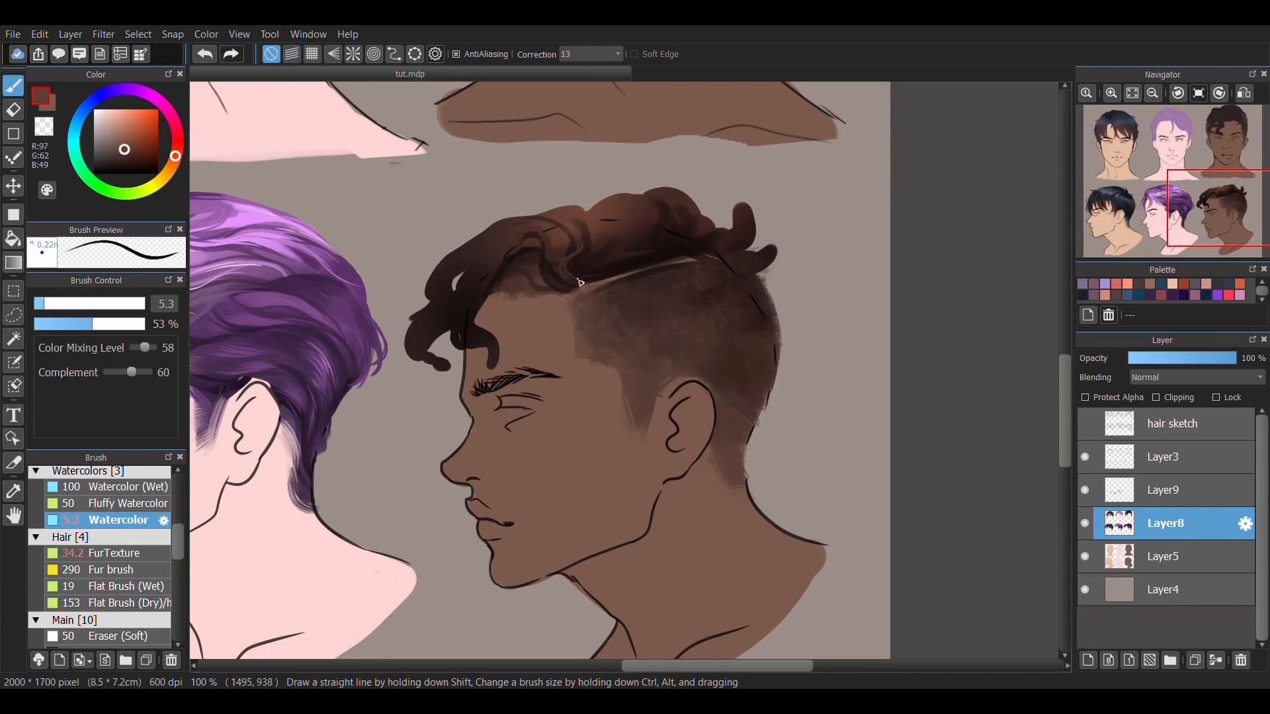
{"action": "left_click", "coordinate": [587, 263], "text": "alt"}
{"action": "left_click", "coordinate": [559, 259], "text": "alt"}
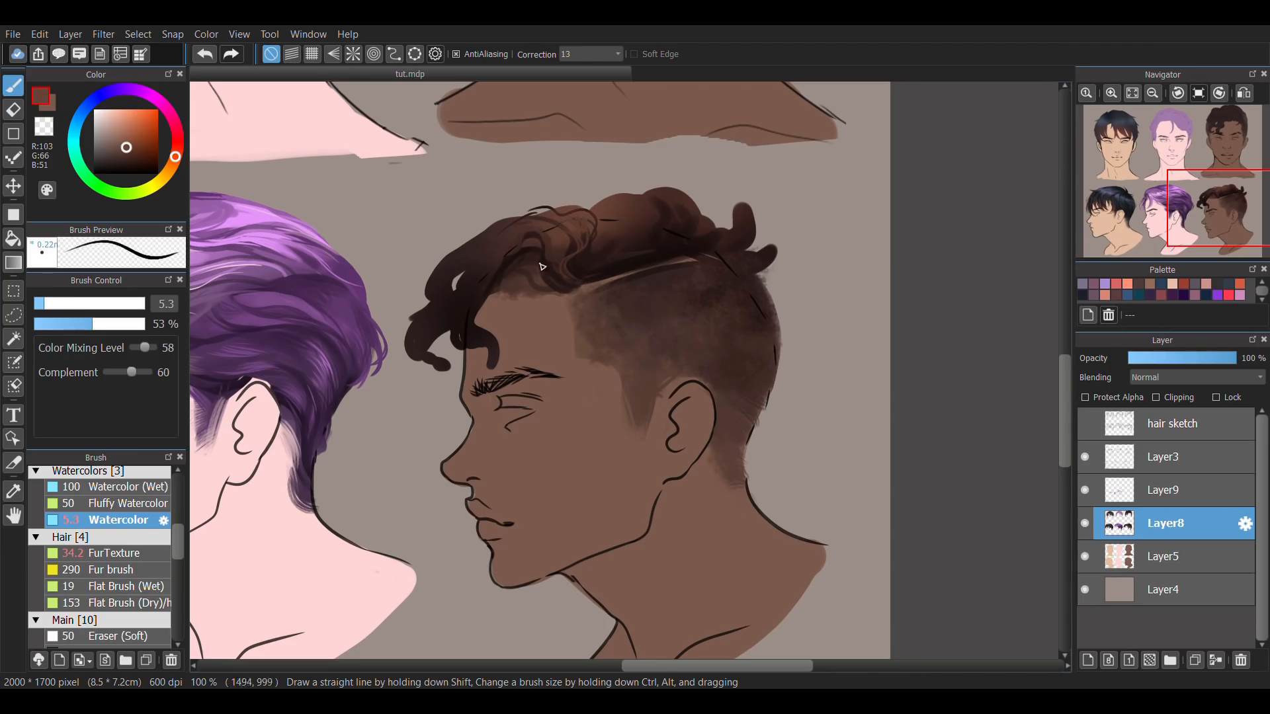
{"action": "mouse_move", "coordinate": [539, 255]}
{"action": "left_mouse_down"}
{"action": "mouse_move", "coordinate": [482, 302]}
{"action": "mouse_move", "coordinate": [490, 356]}
{"action": "mouse_move", "coordinate": [518, 330]}
{"action": "mouse_move", "coordinate": [510, 365]}
{"action": "mouse_move", "coordinate": [523, 337]}
{"action": "mouse_move", "coordinate": [435, 363]}
{"action": "mouse_move", "coordinate": [515, 290]}
{"action": "mouse_move", "coordinate": [477, 368]}
{"action": "left_mouse_up"}
Tidy the brown profile's fringe and blend its front curls with Watercolor at size 10.1 and 31% opacity.
{"action": "key", "text": "e"}
{"action": "key", "text": "b"}
{"action": "left_click", "coordinate": [56, 303]}
{"action": "left_click", "coordinate": [67, 324]}
{"action": "left_click", "coordinate": [519, 230], "text": "alt"}
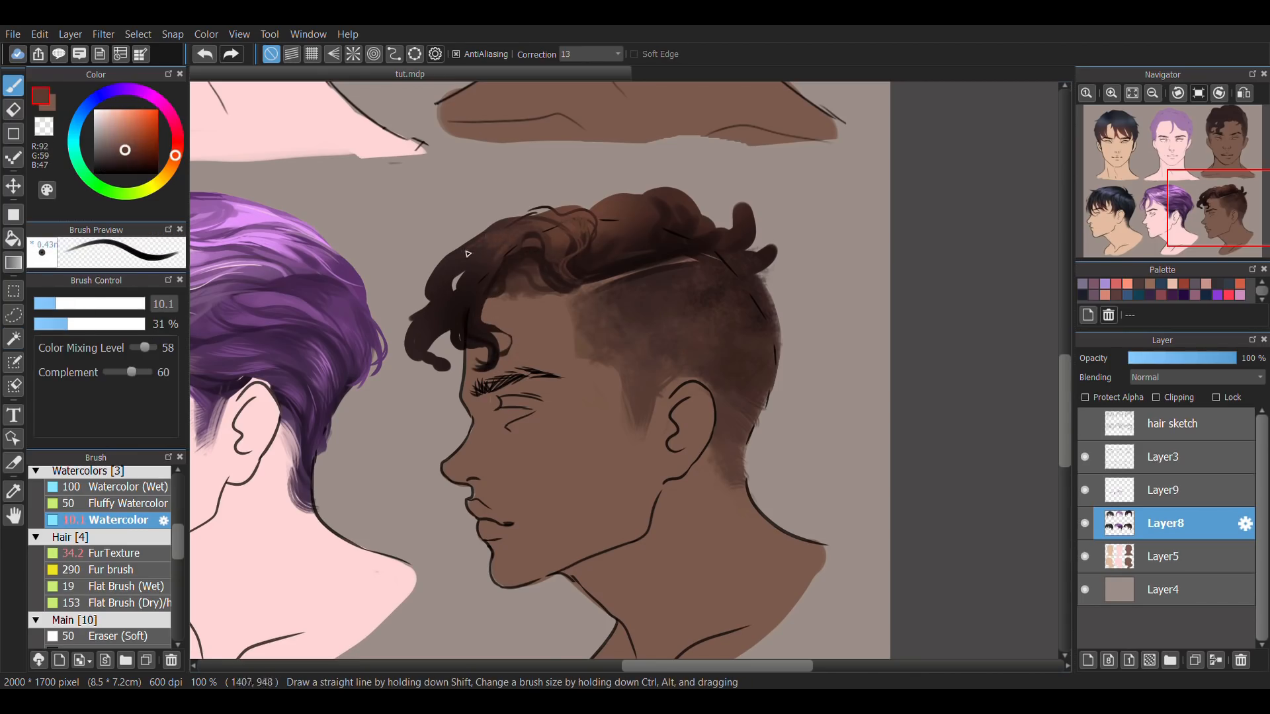
{"action": "left_click", "coordinate": [521, 248], "text": "alt"}
Build up curly strands across the brown profile's crown and back, and add fine sampled-tone hairs above the ear with Watercolor.
{"action": "left_click_drag", "start_coordinate": [674, 236], "coordinate": [645, 234]}
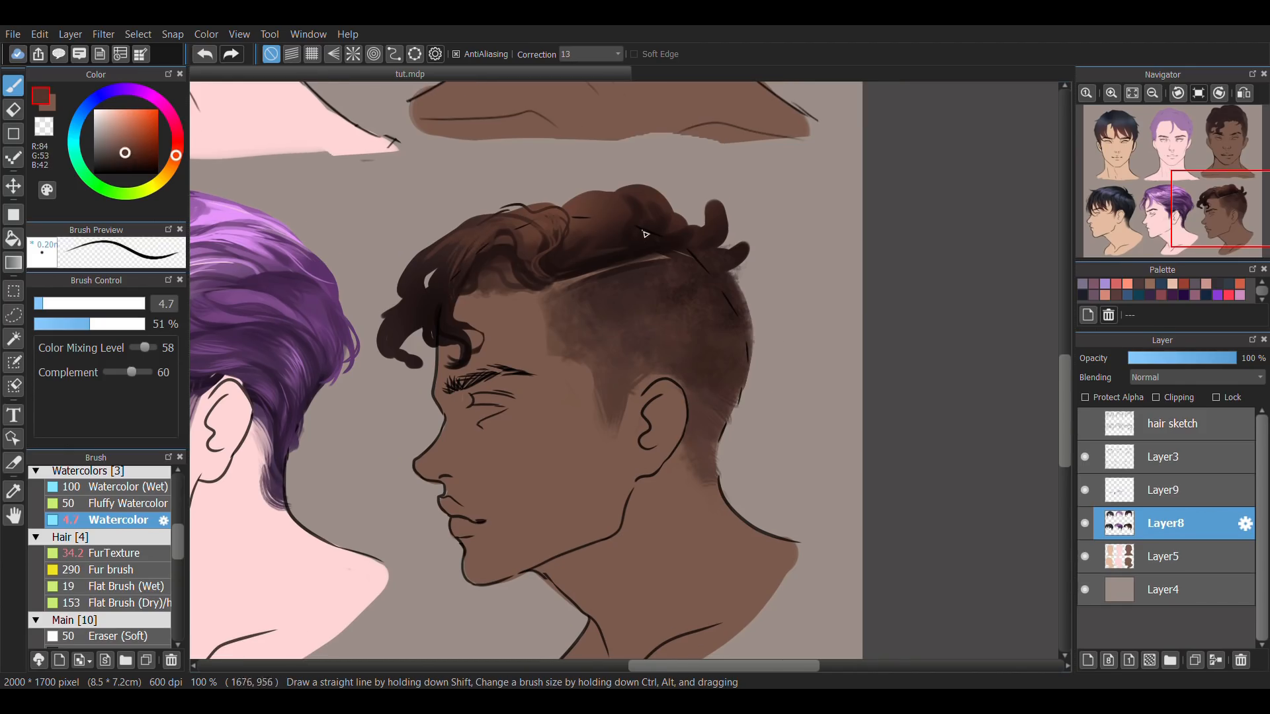
{"action": "key", "text": "Down"}
{"action": "left_click", "coordinate": [585, 245], "text": "alt"}
{"action": "mouse_move", "coordinate": [570, 221]}
{"action": "left_mouse_down"}
{"action": "mouse_move", "coordinate": [607, 201]}
{"action": "mouse_move", "coordinate": [530, 246]}
{"action": "left_mouse_up"}
{"action": "key", "text": "e"}
{"action": "key", "text": "b"}
{"action": "left_click_drag", "start_coordinate": [574, 198], "coordinate": [547, 228]}
{"action": "left_click", "coordinate": [633, 219], "text": "alt"}
{"action": "left_click", "coordinate": [572, 367], "text": "alt"}
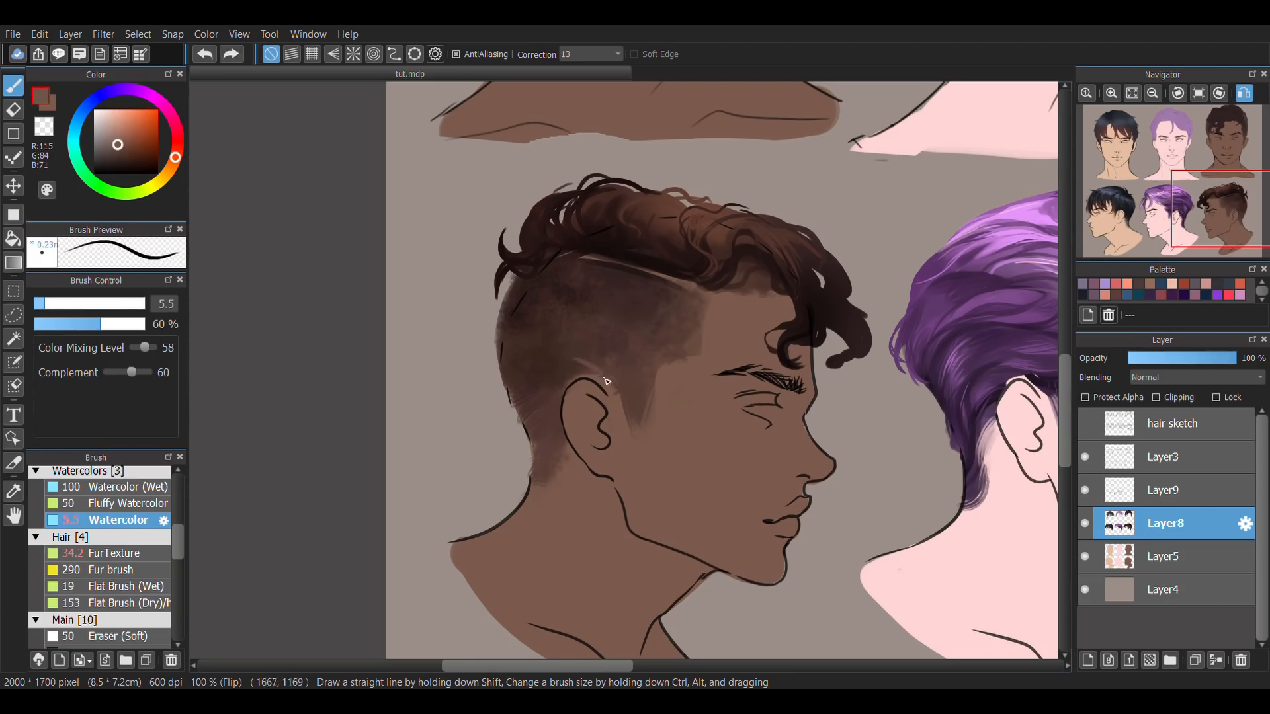
Add loose strands around the brown profile's curls with Watercolor at size 7.2 and 60% opacity, and erase the fringe ends into tapered tips.
{"action": "key", "text": "h"}
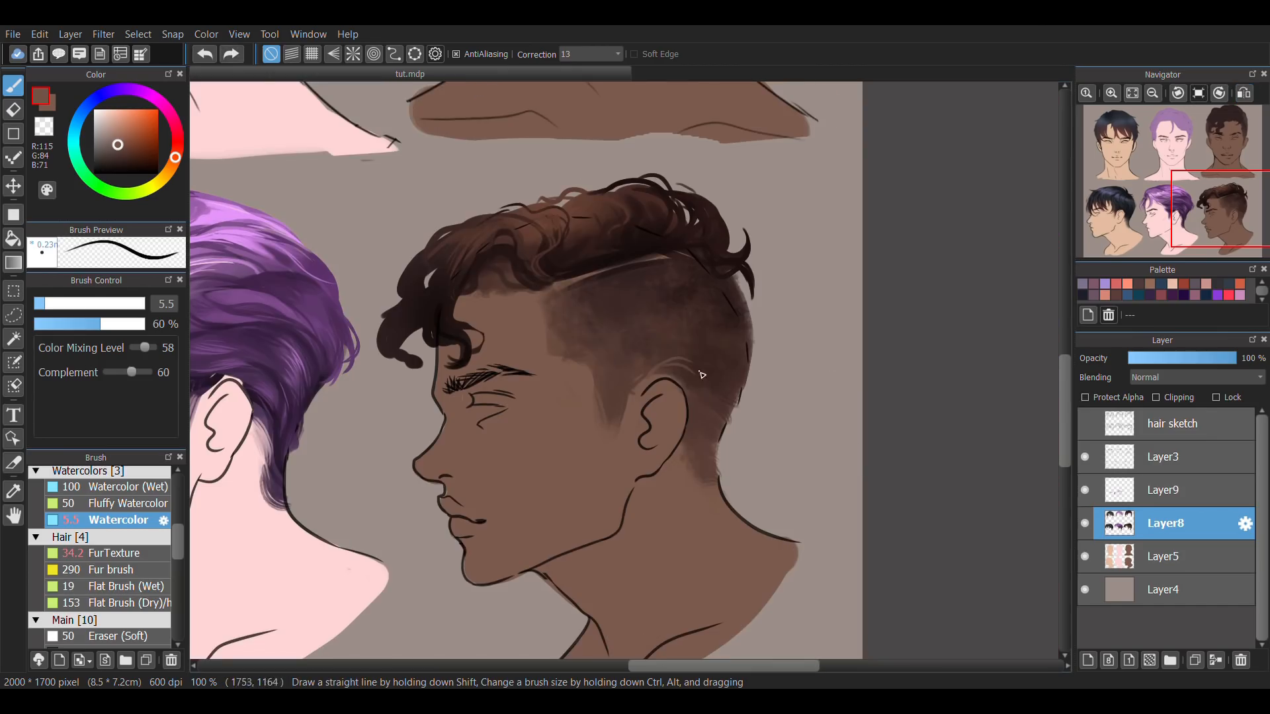
{"action": "left_click_drag", "start_coordinate": [456, 278], "coordinate": [511, 244]}
{"action": "left_click", "coordinate": [490, 227], "text": "alt"}
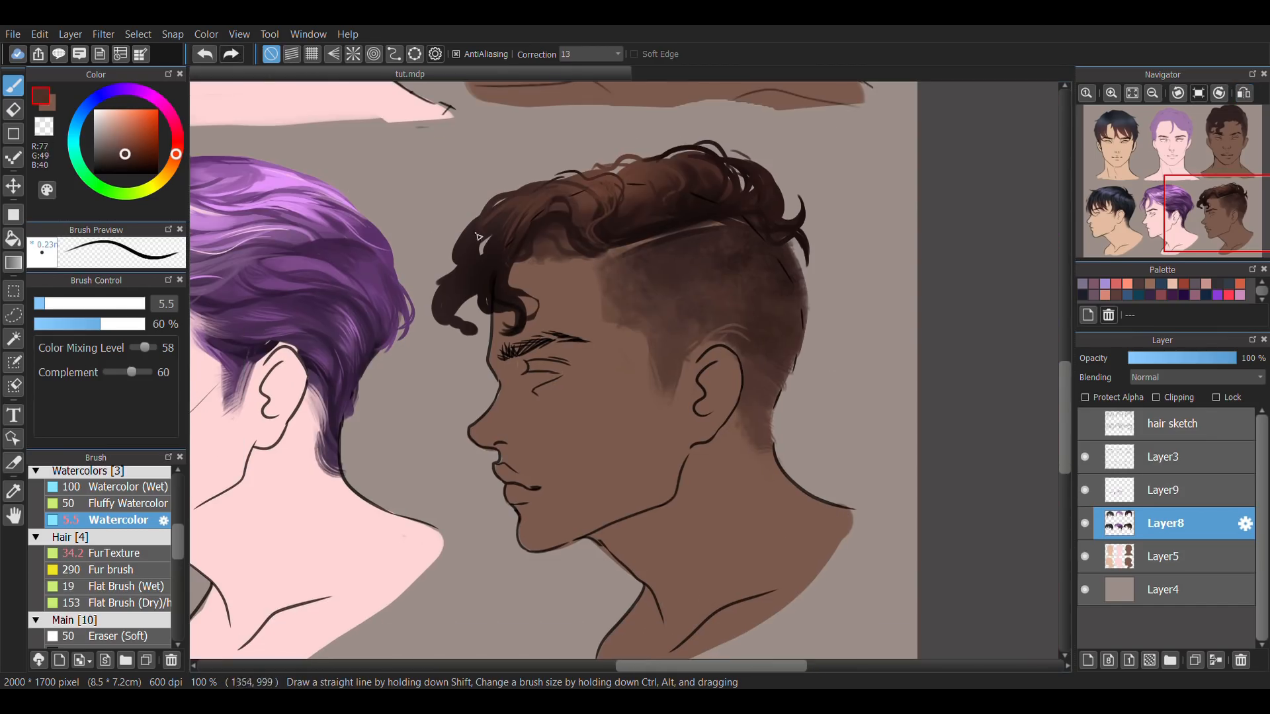
{"action": "left_click", "coordinate": [592, 170], "text": "alt"}
{"action": "key", "text": "h"}
{"action": "left_click_drag", "start_coordinate": [724, 186], "coordinate": [768, 213]}
{"action": "left_click_drag", "start_coordinate": [753, 233], "coordinate": [719, 270]}
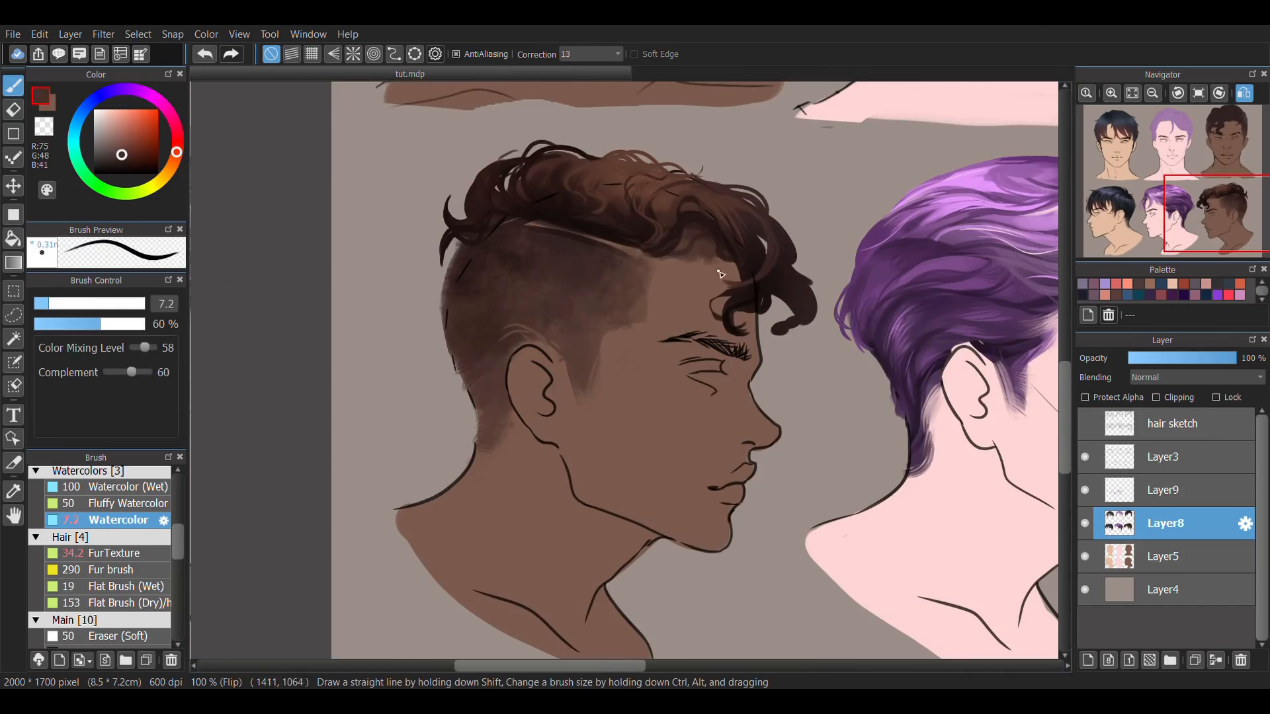
{"action": "key", "text": "e"}
{"action": "key", "text": "h"}
{"action": "key", "text": "b"}
Paint light brown highlights on the brown profile's top and front curls with Watercolor at size 22 and 33% opacity.
{"action": "left_click", "coordinate": [128, 129]}
{"action": "mouse_move", "coordinate": [627, 226]}
{"action": "left_mouse_down"}
{"action": "mouse_move", "coordinate": [610, 232]}
{"action": "mouse_move", "coordinate": [620, 239]}
{"action": "left_mouse_up"}
{"action": "left_click", "coordinate": [83, 303]}
{"action": "left_click", "coordinate": [68, 324]}
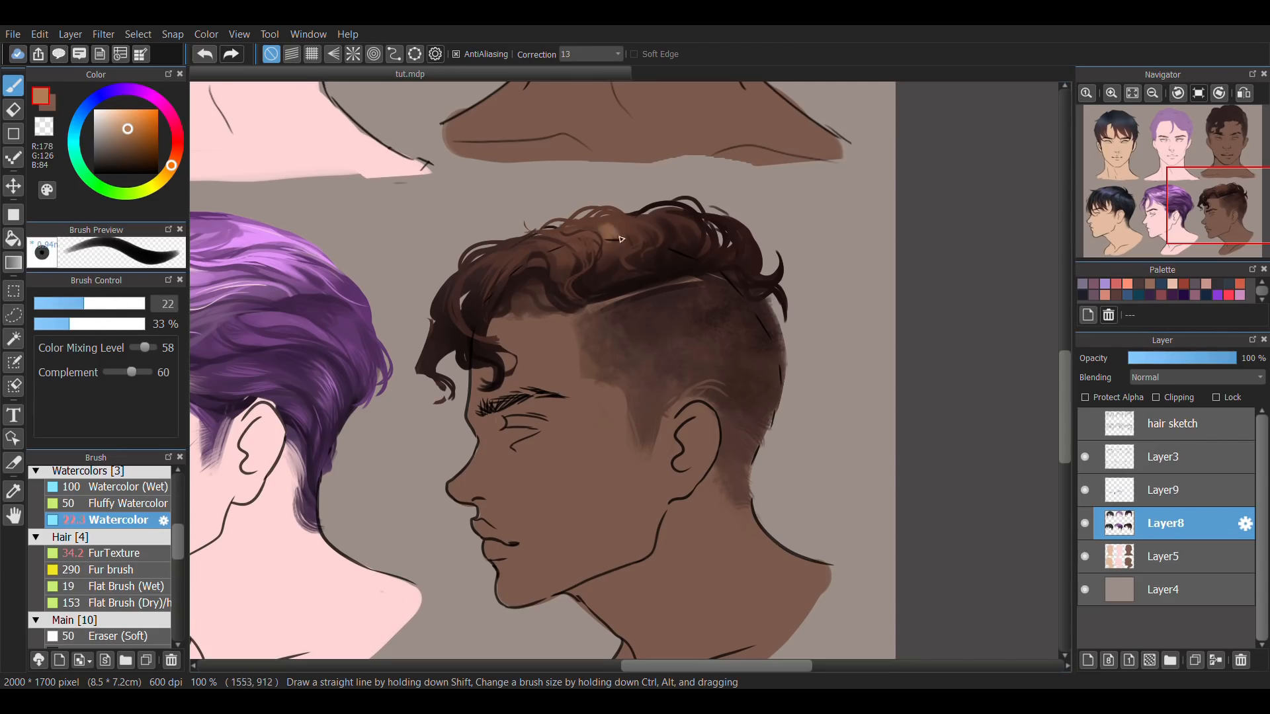
{"action": "left_click_drag", "start_coordinate": [553, 265], "coordinate": [545, 251]}
Refine the highlighted curls of the brown profile with sampled browns, using Watercolor at size 10.7 and 33% opacity.
{"action": "left_click", "coordinate": [38, 303]}
{"action": "left_click", "coordinate": [542, 278], "text": "alt"}
{"action": "left_click", "coordinate": [56, 304]}
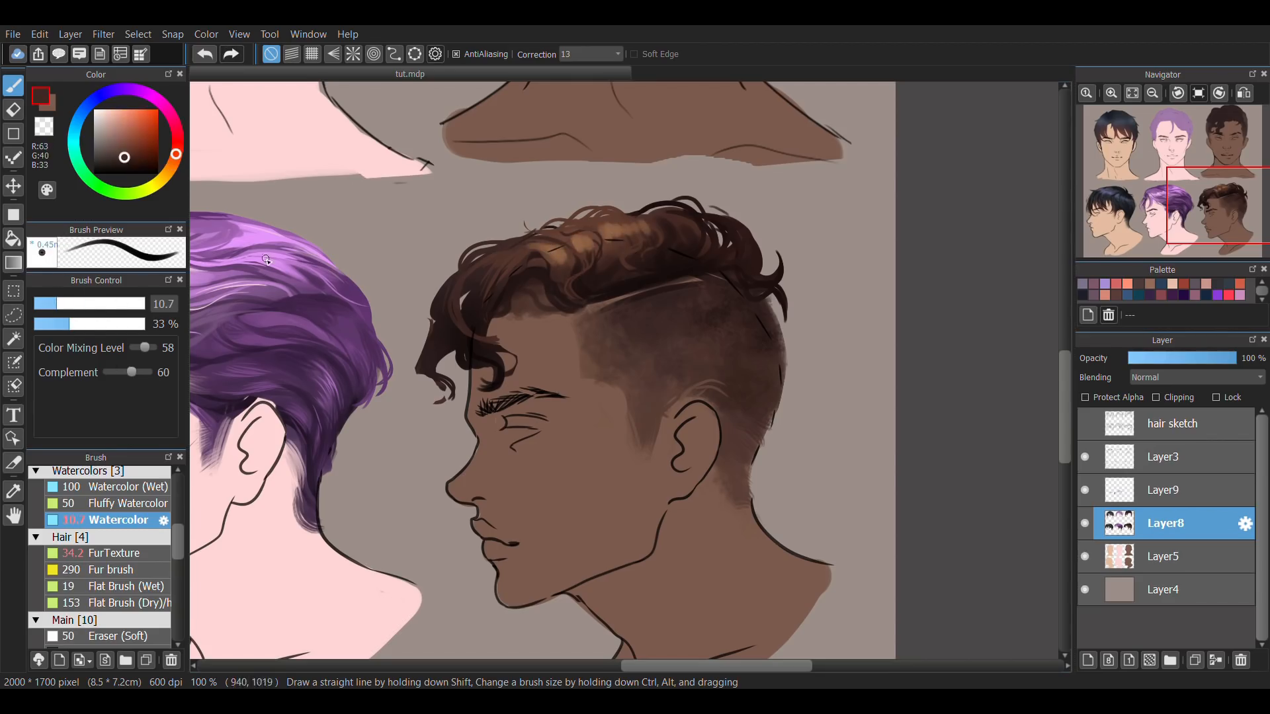
{"action": "left_click", "coordinate": [639, 238], "text": "alt"}
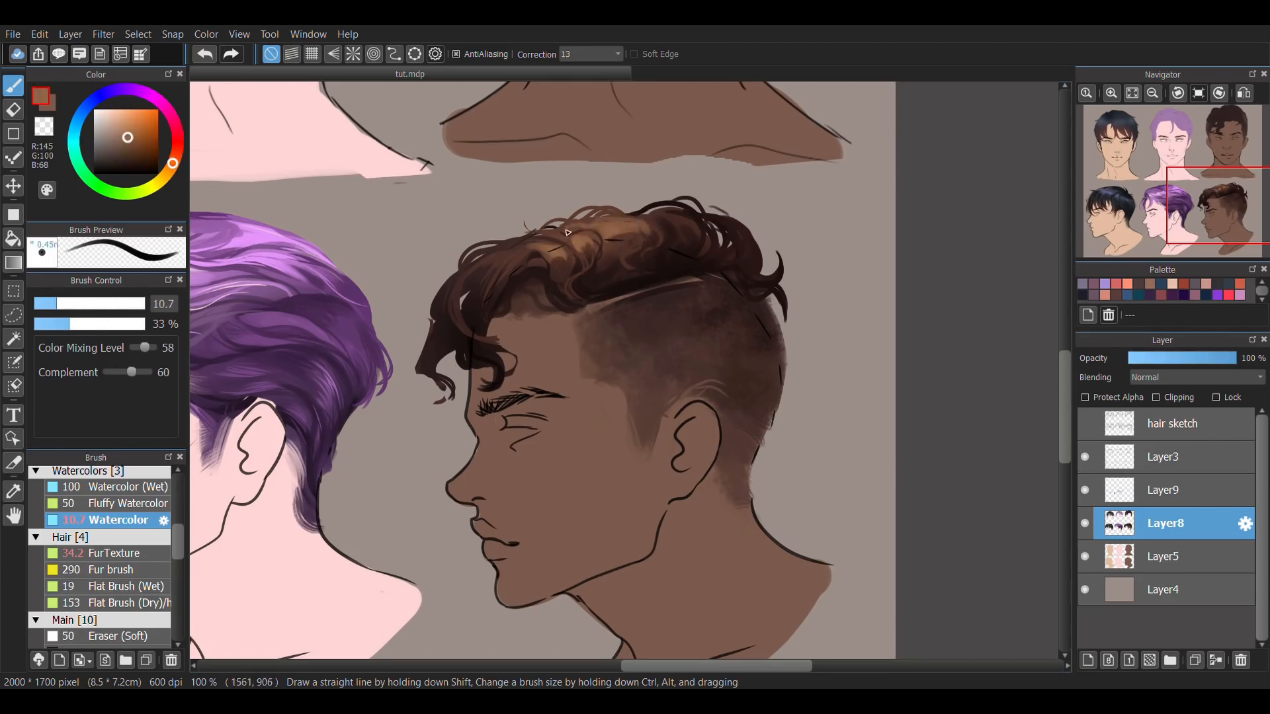
Draw fine highlight strands over the brown profile's curls on Layer9 with Watercolor at size 1.9 and 48% opacity.
{"action": "left_click", "coordinate": [46, 304]}
{"action": "left_click", "coordinate": [87, 324]}
{"action": "left_click", "coordinate": [1151, 488]}
{"action": "left_click", "coordinate": [633, 239], "text": "alt"}
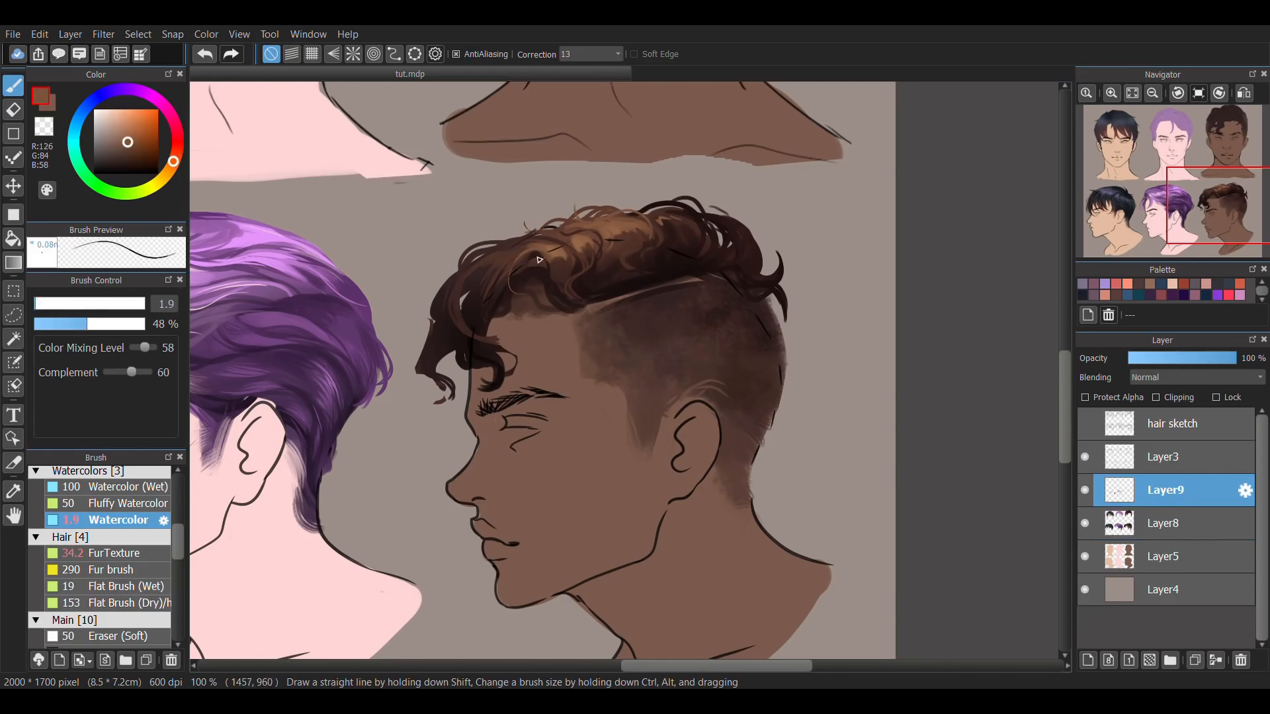
Lighten the brown profile's parting line on Layer8 with a sampled skin tone, using Watercolor at size 5.3 and 48% opacity.
{"action": "left_click", "coordinate": [1243, 94]}
{"action": "left_click_drag", "start_coordinate": [734, 367], "coordinate": [716, 339]}
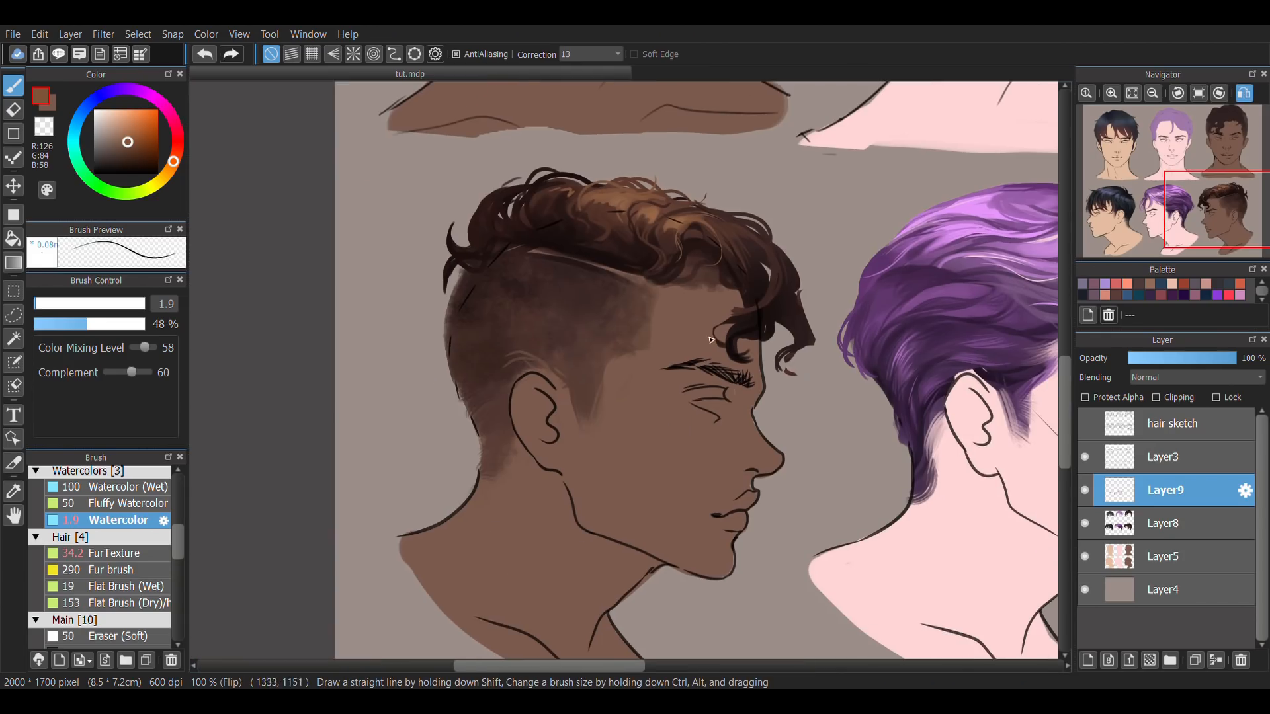
{"action": "left_click", "coordinate": [701, 334], "text": "alt"}
{"action": "left_click", "coordinate": [43, 303]}
{"action": "left_click", "coordinate": [1168, 523]}
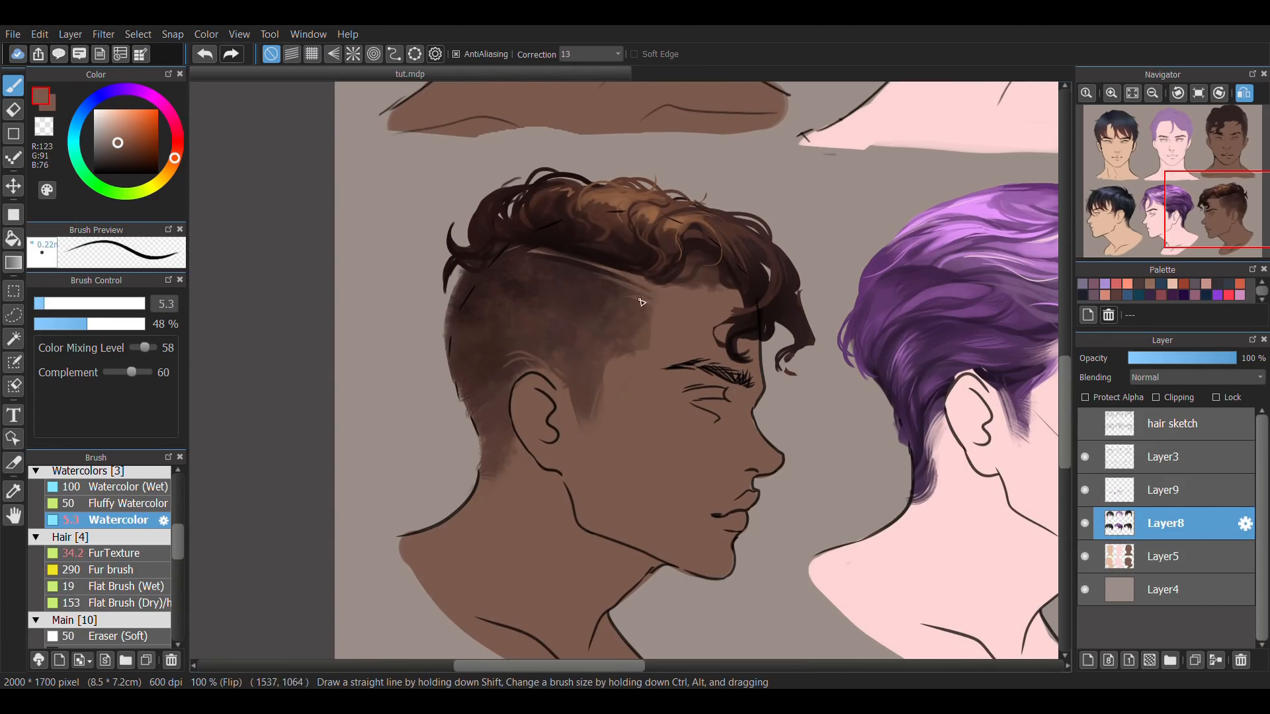
Soften the brown profile's curl edges with Smudge at size 42 and 22% opacity, and erase stray edges at size 7.8 and 52%.
{"action": "left_click", "coordinate": [1132, 94]}
{"action": "left_click_drag", "start_coordinate": [177, 554], "coordinate": [178, 584]}
{"action": "left_click", "coordinate": [126, 604]}
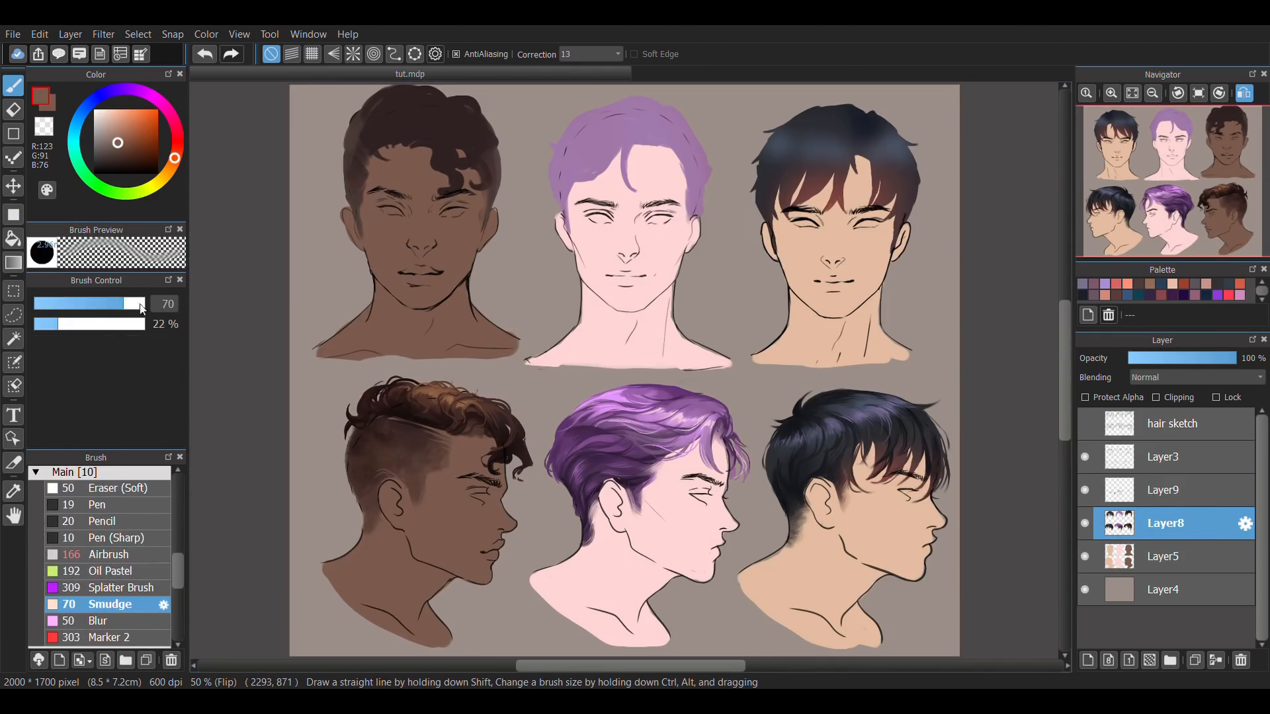
{"action": "left_click_drag", "start_coordinate": [141, 308], "coordinate": [109, 305]}
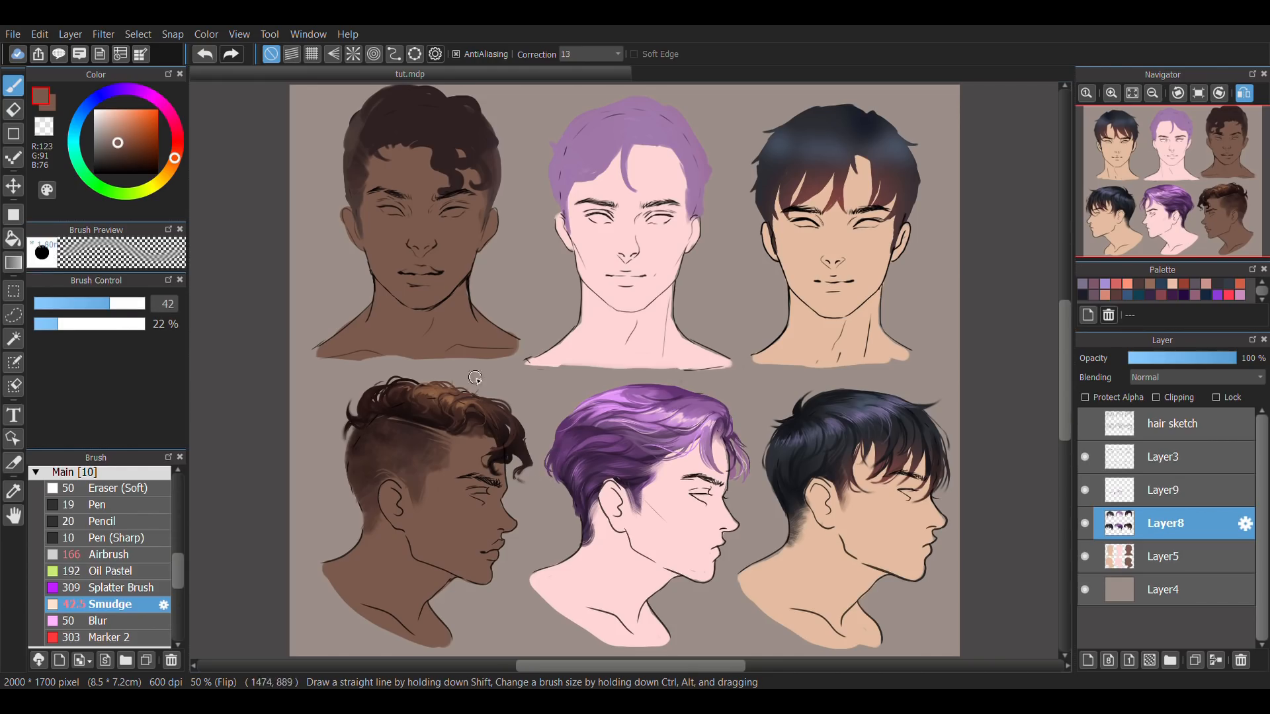
{"action": "key", "text": "e"}
{"action": "scroll", "coordinate": [433, 409], "scroll_direction": "up", "scroll_amount": 3}
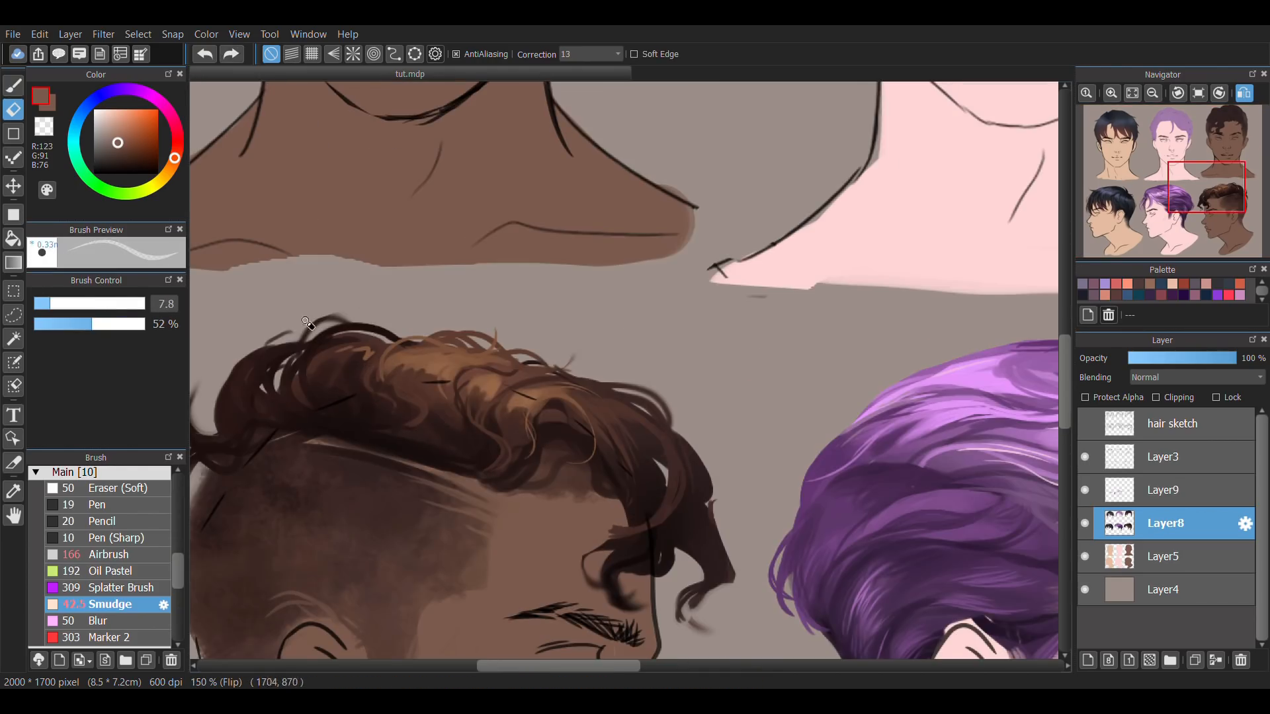
{"action": "scroll", "coordinate": [668, 413], "scroll_direction": "down", "scroll_amount": 1}
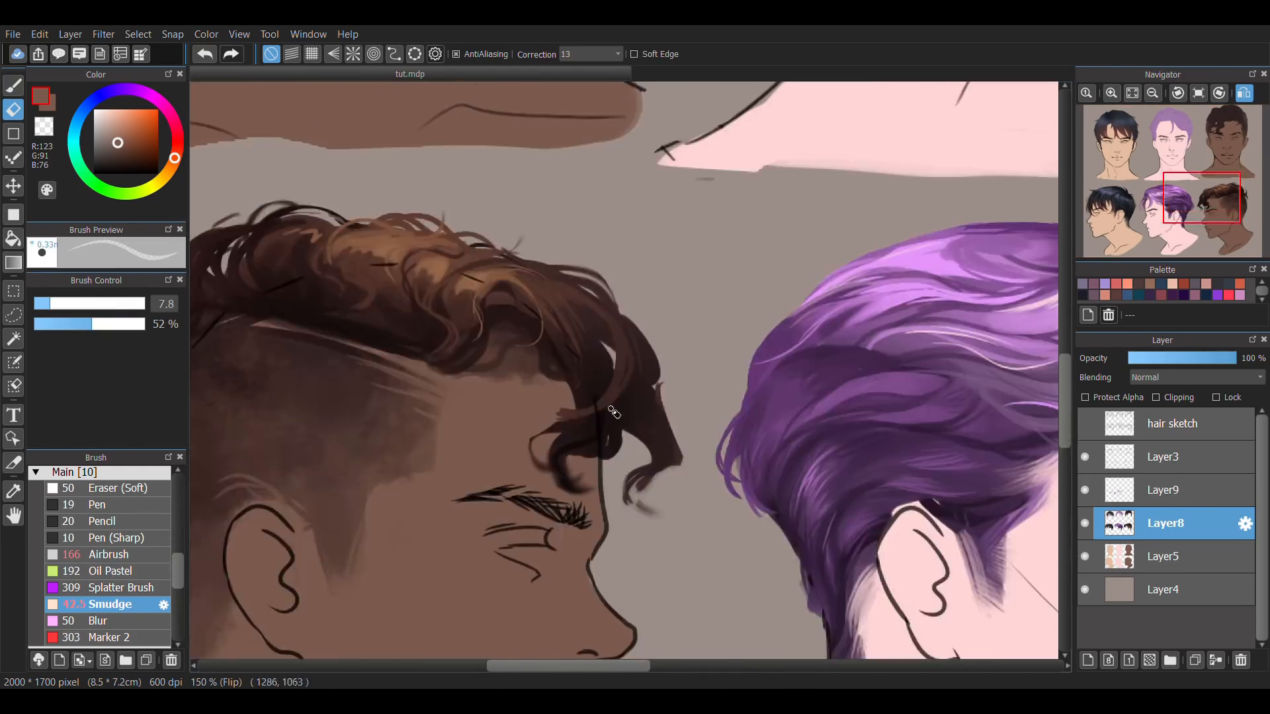
Restore the unflipped full-canvas view and merge Layer9 down into Layer8.
{"action": "left_click", "coordinate": [1199, 93]}
{"action": "left_click", "coordinate": [1244, 94]}
{"action": "left_click_drag", "start_coordinate": [1017, 472], "coordinate": [997, 450]}
{"action": "left_click", "coordinate": [1106, 497]}
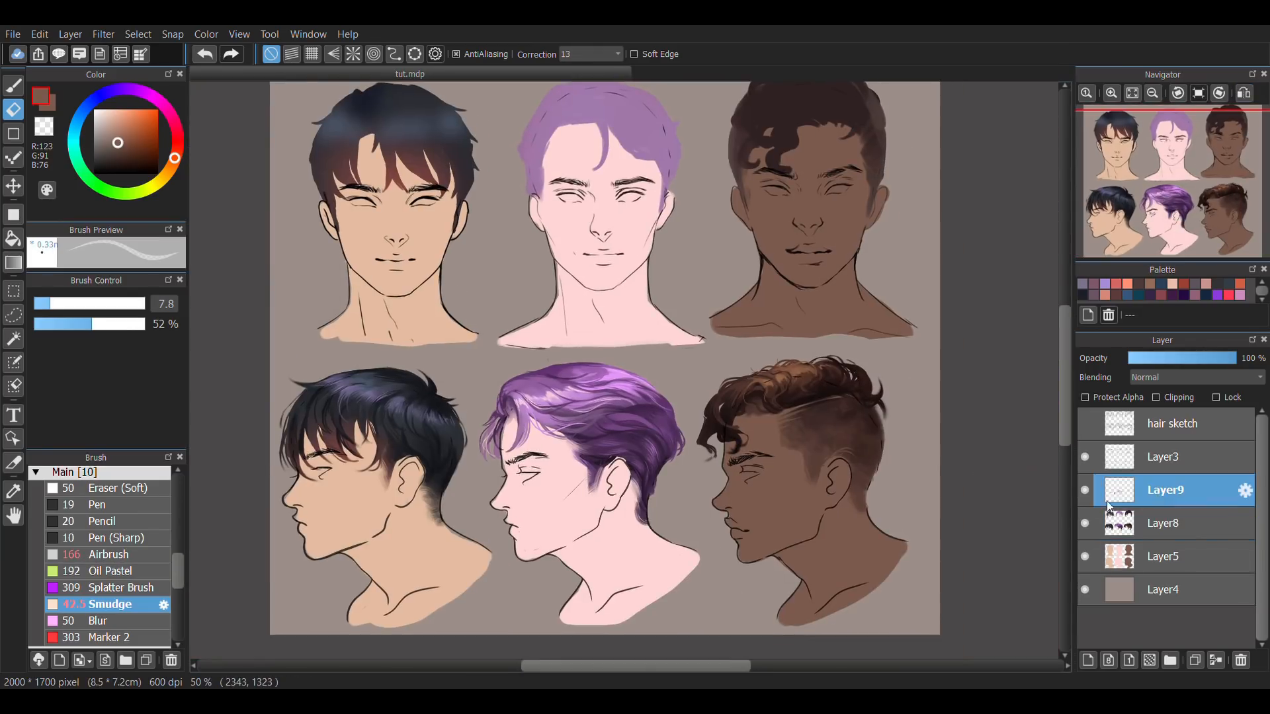
{"action": "left_click", "coordinate": [1202, 660]}
{"action": "left_click", "coordinate": [1215, 660]}
{"action": "left_click", "coordinate": [1215, 660]}
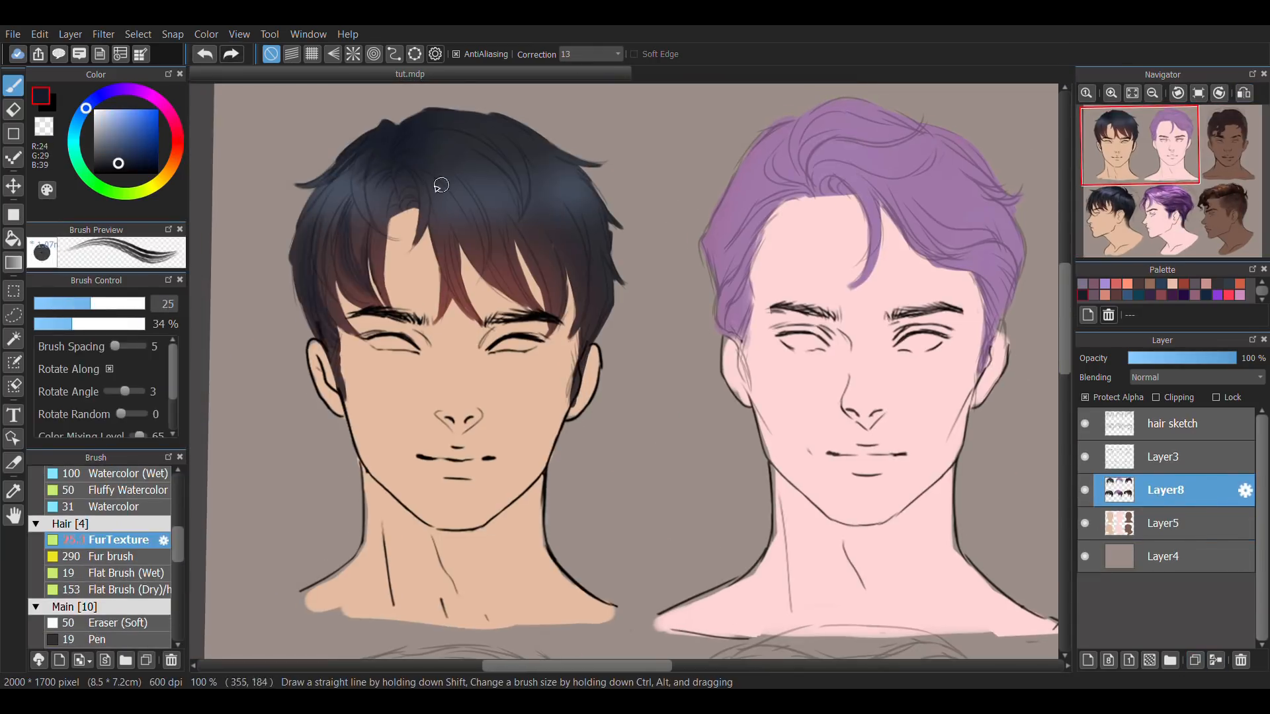
Paint muted violet-blue strands on top of the black front-view hair with Watercolor at size 12.6 and 63% opacity.
{"action": "left_click_drag", "start_coordinate": [441, 185], "coordinate": [549, 192]}
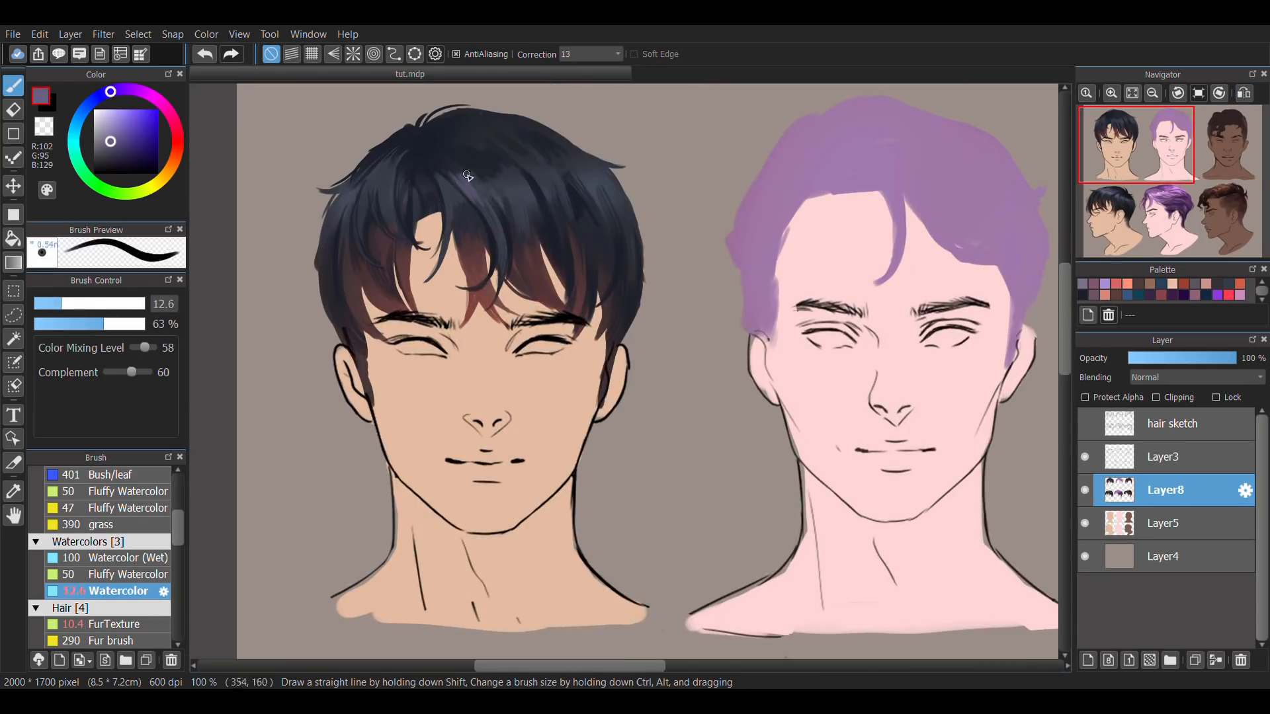
{"action": "left_click_drag", "start_coordinate": [467, 176], "coordinate": [495, 201]}
{"action": "left_click_drag", "start_coordinate": [506, 174], "coordinate": [526, 200]}
{"action": "left_click_drag", "start_coordinate": [545, 170], "coordinate": [561, 185]}
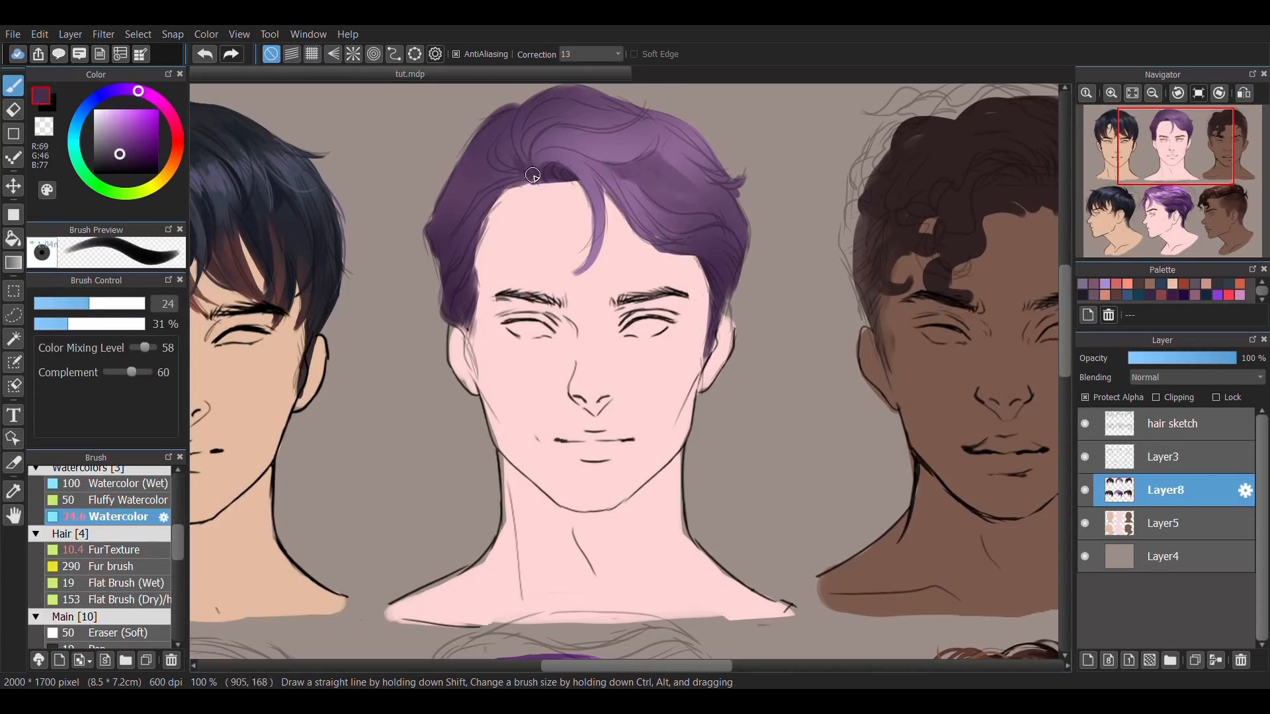
Shade the purple front-view hair into darker swept locks on Layer8 with Watercolor at size 48 and 24% opacity.
{"action": "left_click_drag", "start_coordinate": [532, 175], "coordinate": [483, 218]}
{"action": "left_click_drag", "start_coordinate": [622, 113], "coordinate": [715, 185]}
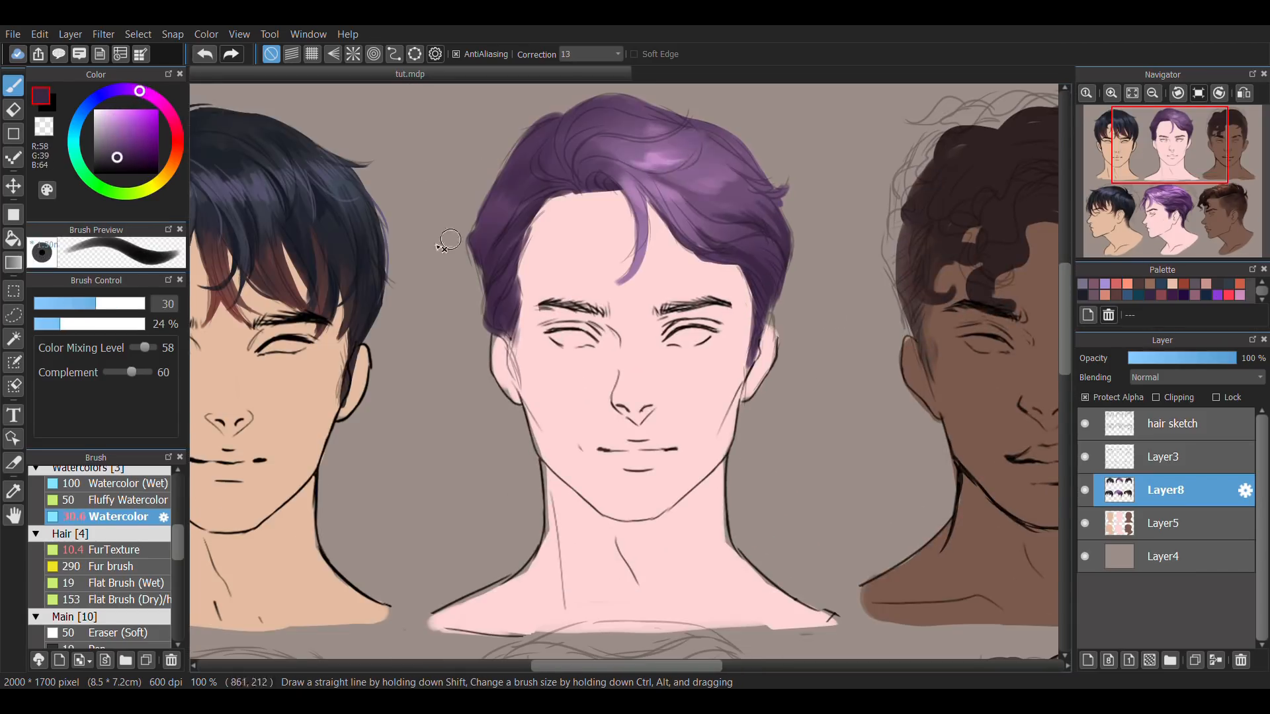
{"action": "left_click_drag", "start_coordinate": [700, 158], "coordinate": [615, 174]}
{"action": "left_click_drag", "start_coordinate": [691, 120], "coordinate": [676, 164]}
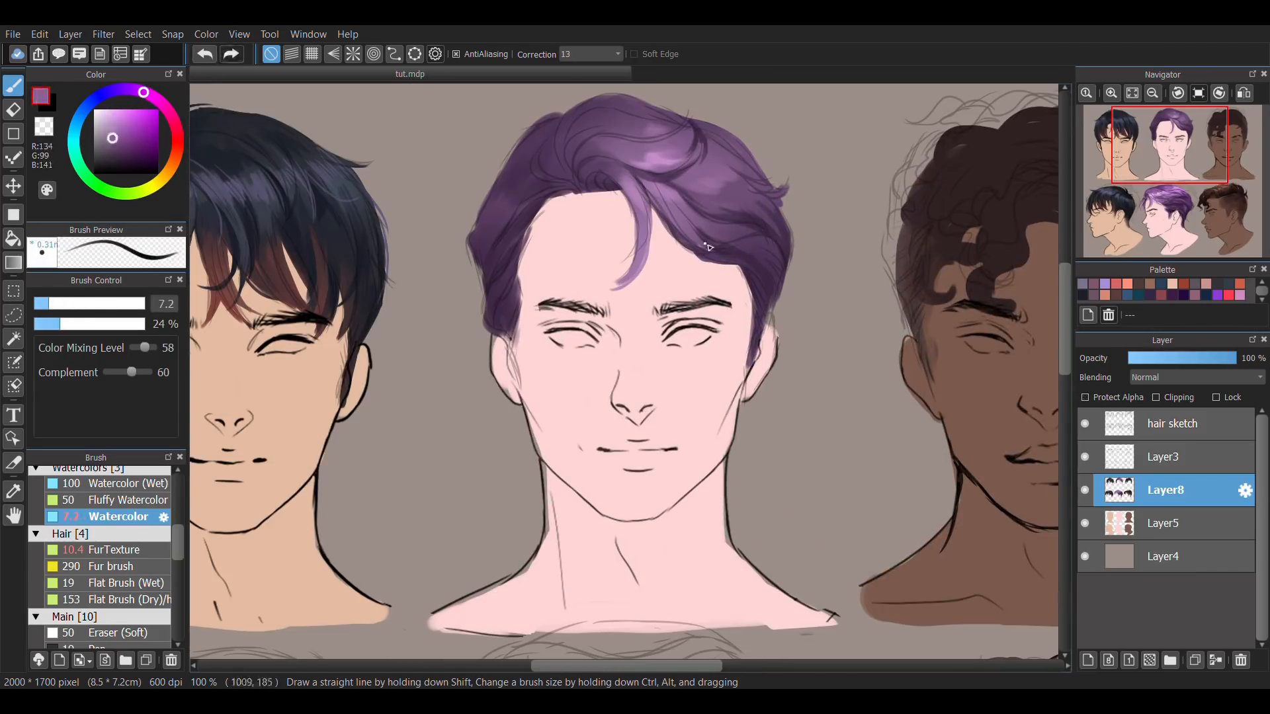
Texture the purple front-view hair's sides with FurTexture, and refine its top and forelock with Watercolor strands.
{"action": "left_click", "coordinate": [114, 550]}
{"action": "left_click_drag", "start_coordinate": [736, 265], "coordinate": [758, 334]}
{"action": "left_click_drag", "start_coordinate": [574, 180], "coordinate": [529, 228]}
{"action": "left_click", "coordinate": [118, 516]}
{"action": "left_click_drag", "start_coordinate": [615, 132], "coordinate": [530, 182]}
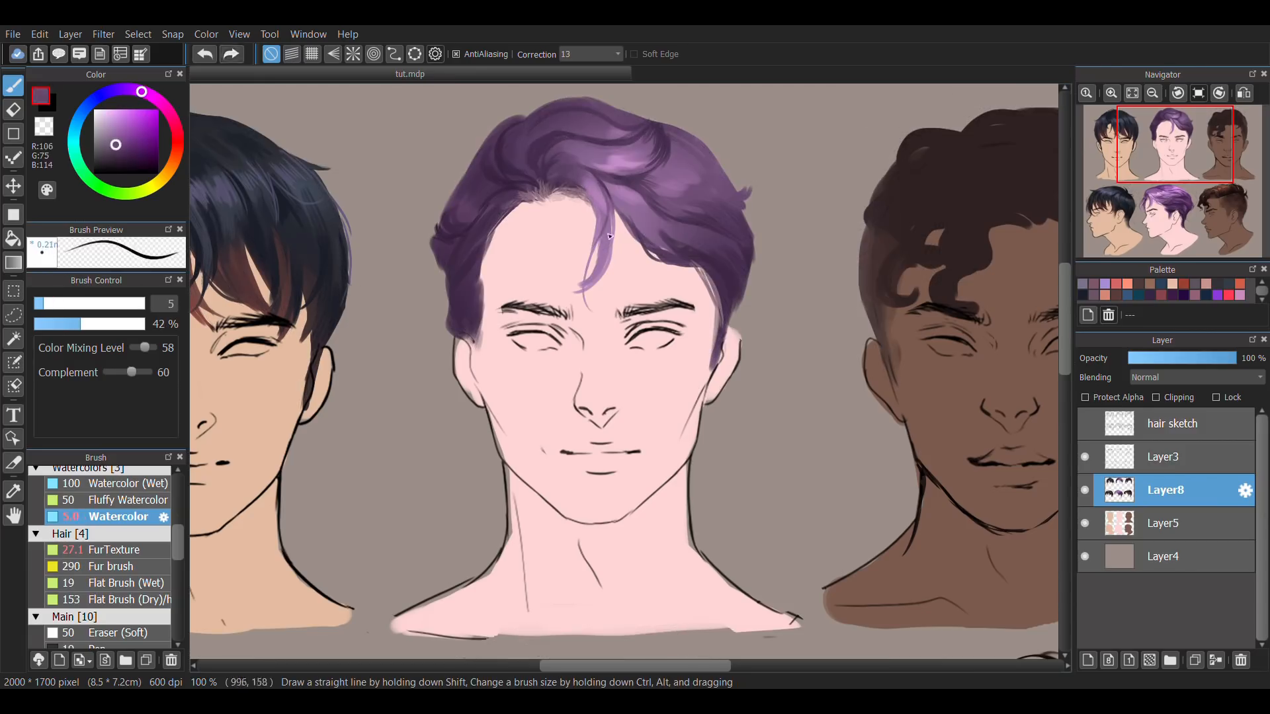
{"action": "left_click_drag", "start_coordinate": [625, 189], "coordinate": [595, 268]}
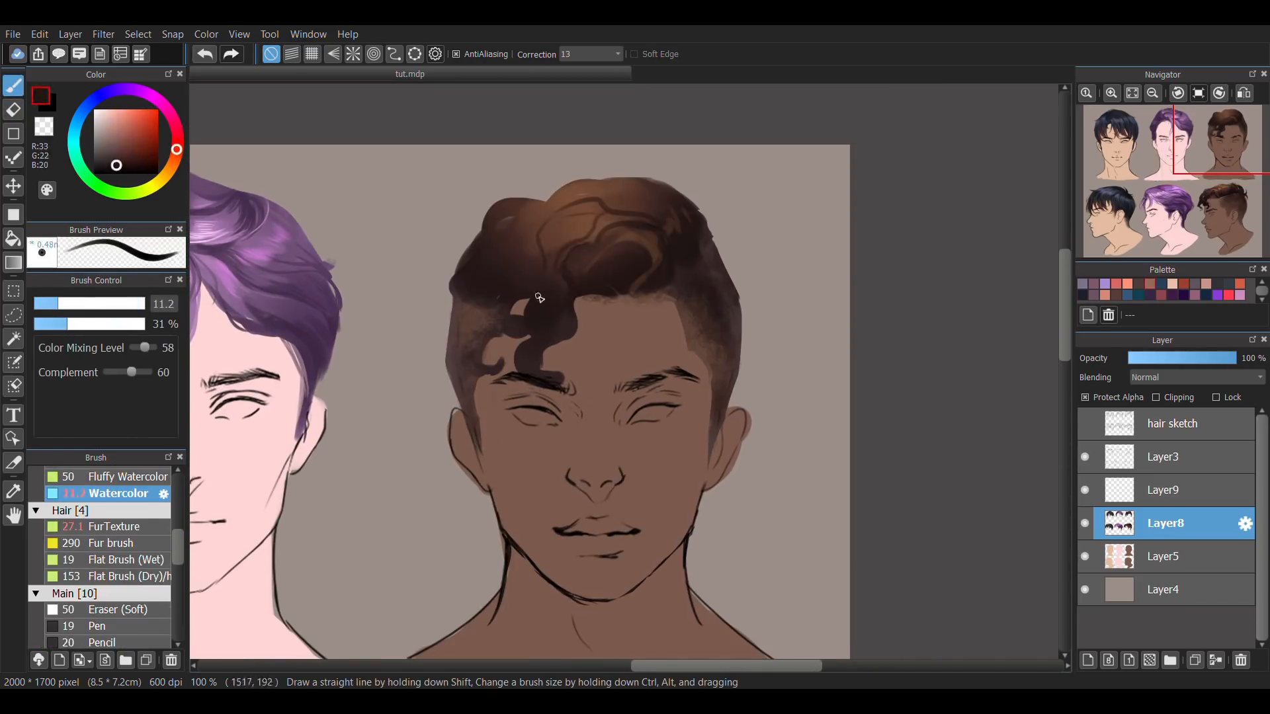
Paint dark curls over the brown front view's forehead, top and side with Watercolor up to 57% opacity, with alpha protection off.
{"action": "left_click_drag", "start_coordinate": [543, 245], "coordinate": [510, 357]}
{"action": "left_click", "coordinate": [1084, 398]}
{"action": "key", "text": "e"}
{"action": "key", "text": "b"}
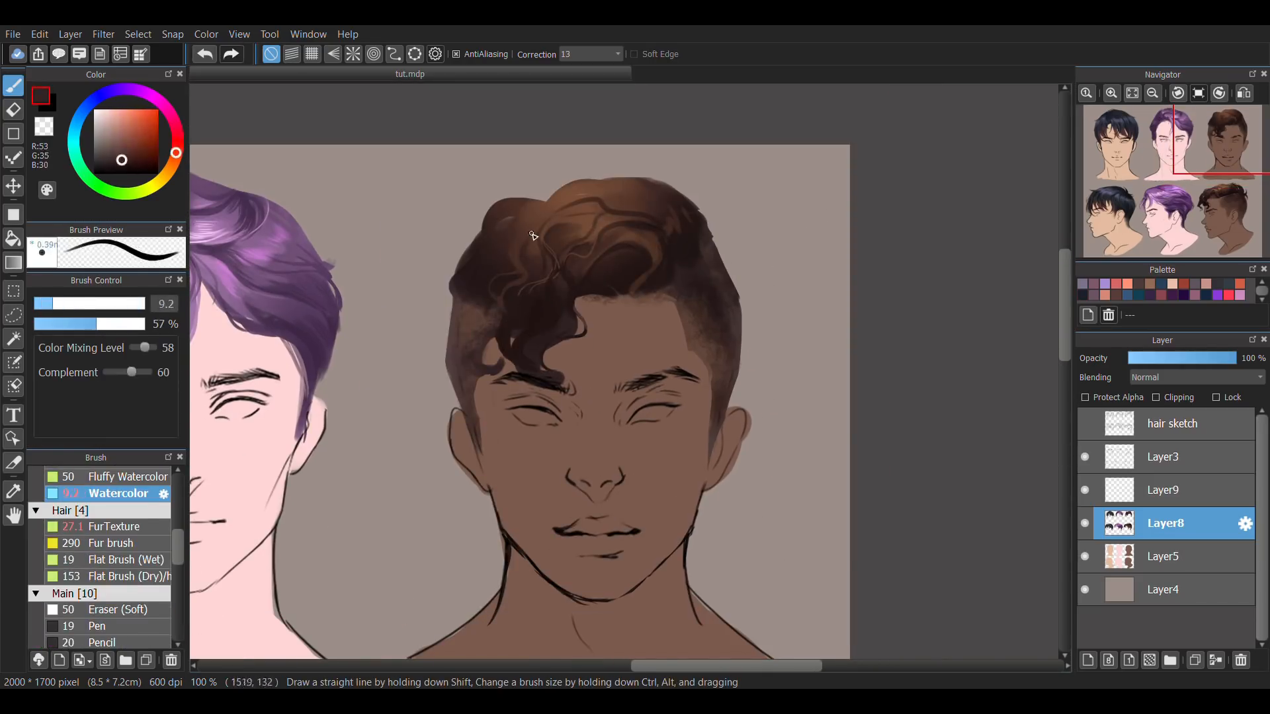
{"action": "key", "text": "e"}
{"action": "key", "text": "b"}
{"action": "left_click_drag", "start_coordinate": [574, 245], "coordinate": [625, 306]}
{"action": "left_click_drag", "start_coordinate": [456, 291], "coordinate": [488, 351]}
Mirror the canvas, refine the brown front view's outer curls with Watercolor at size 9 and 57% opacity, and switch to Layer9.
{"action": "left_click", "coordinate": [1244, 94]}
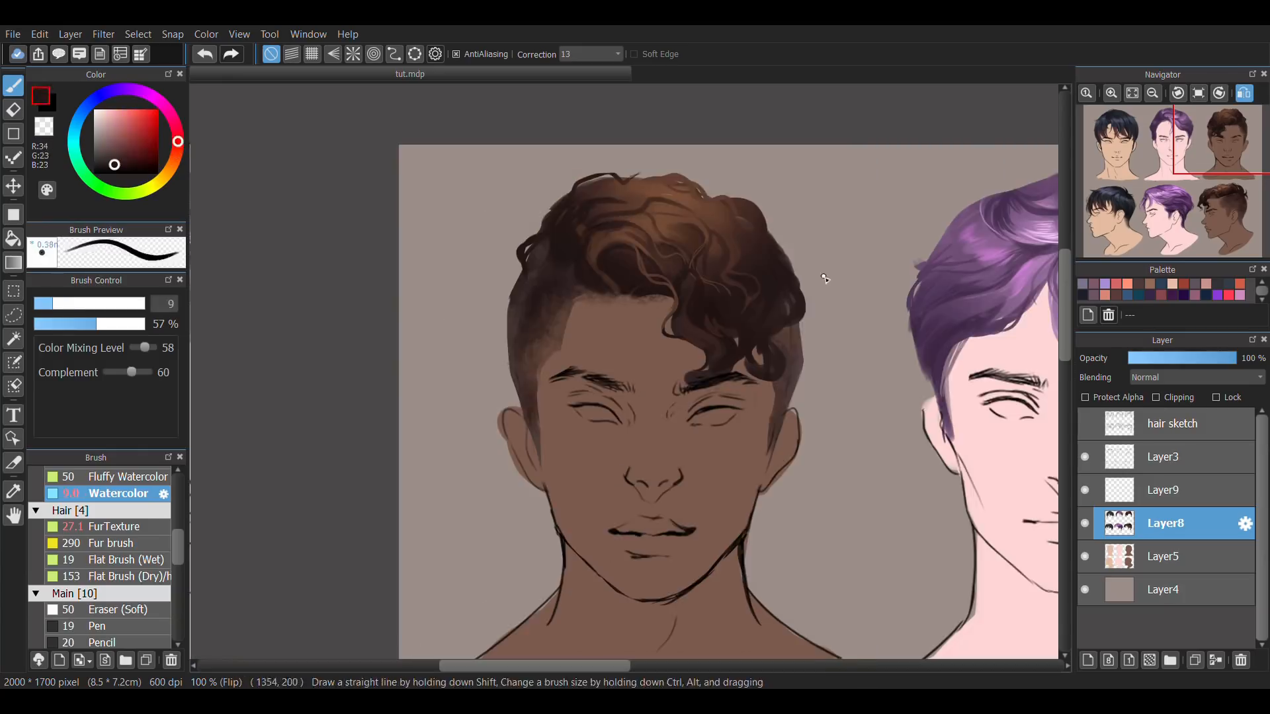
{"action": "left_click_drag", "start_coordinate": [780, 248], "coordinate": [804, 284]}
{"action": "left_click_drag", "start_coordinate": [702, 190], "coordinate": [744, 201]}
{"action": "left_click", "coordinate": [1164, 490]}
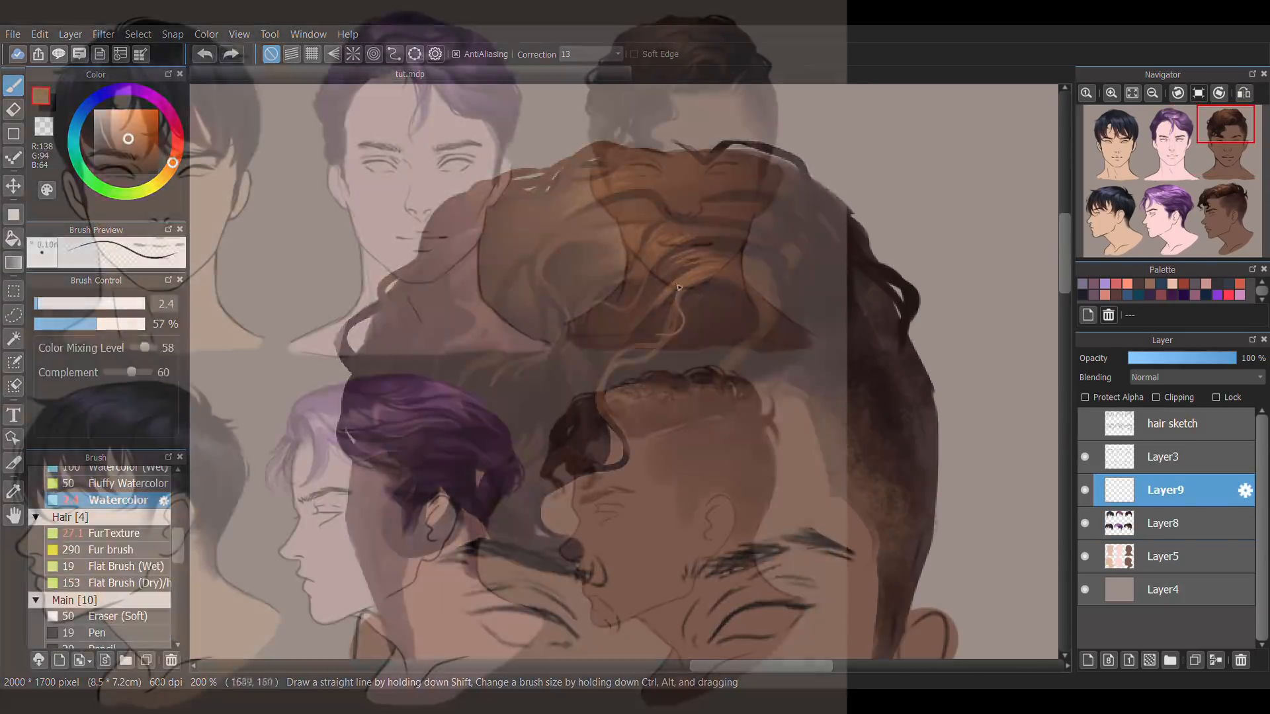